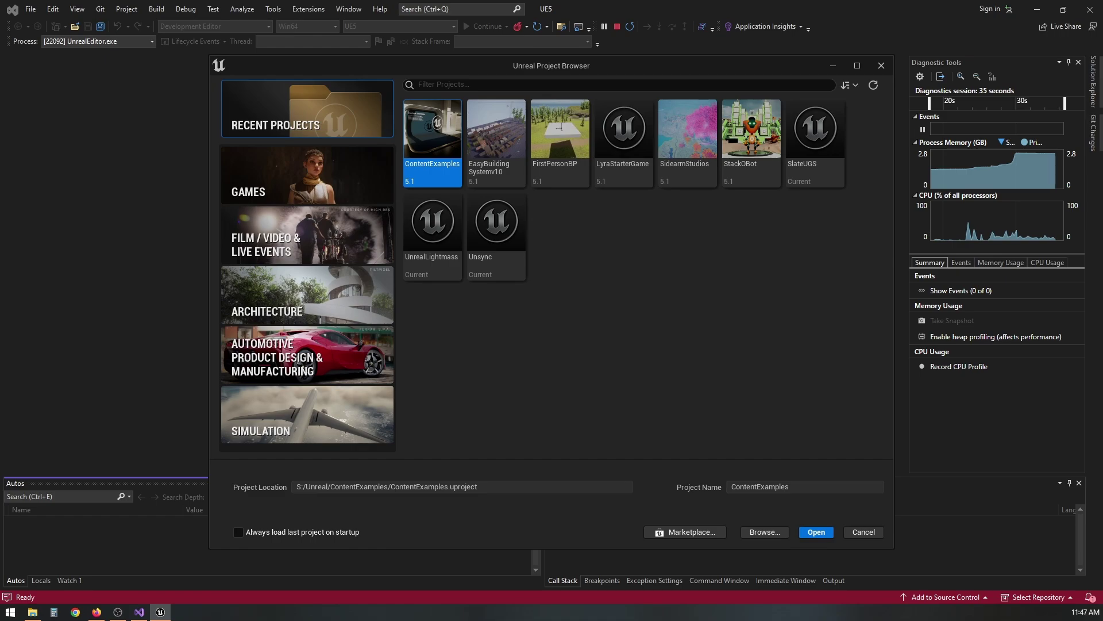
Create a Games project from the Third Person template using C++, with the project name ThirdPerson
{"action": "left_click", "coordinate": [316, 177]}
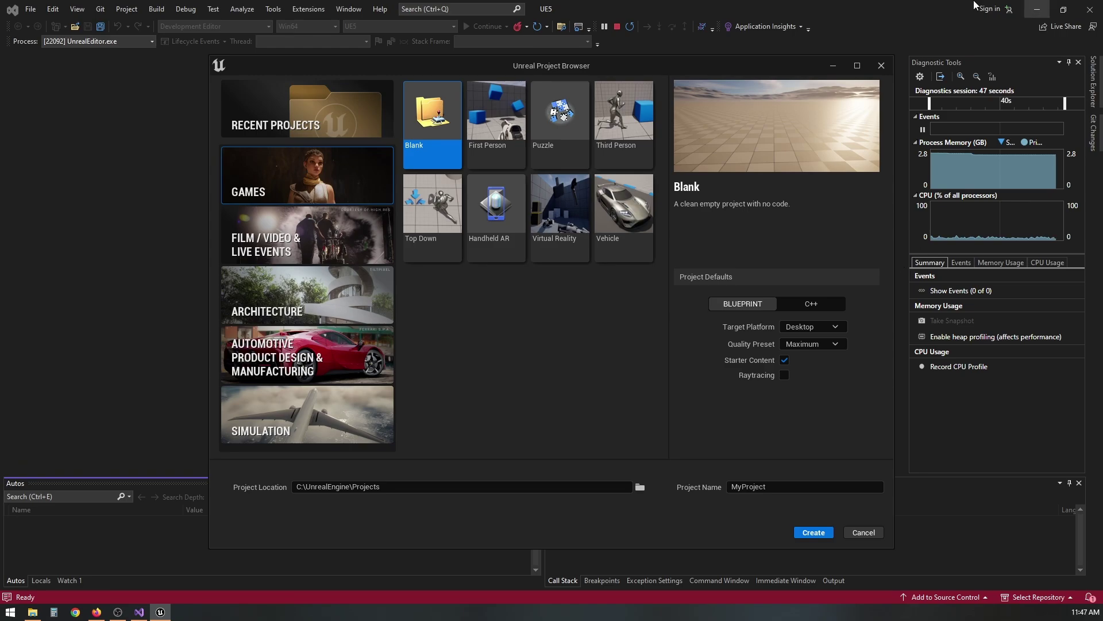
{"action": "left_click", "coordinate": [613, 129]}
{"action": "left_click", "coordinate": [808, 301]}
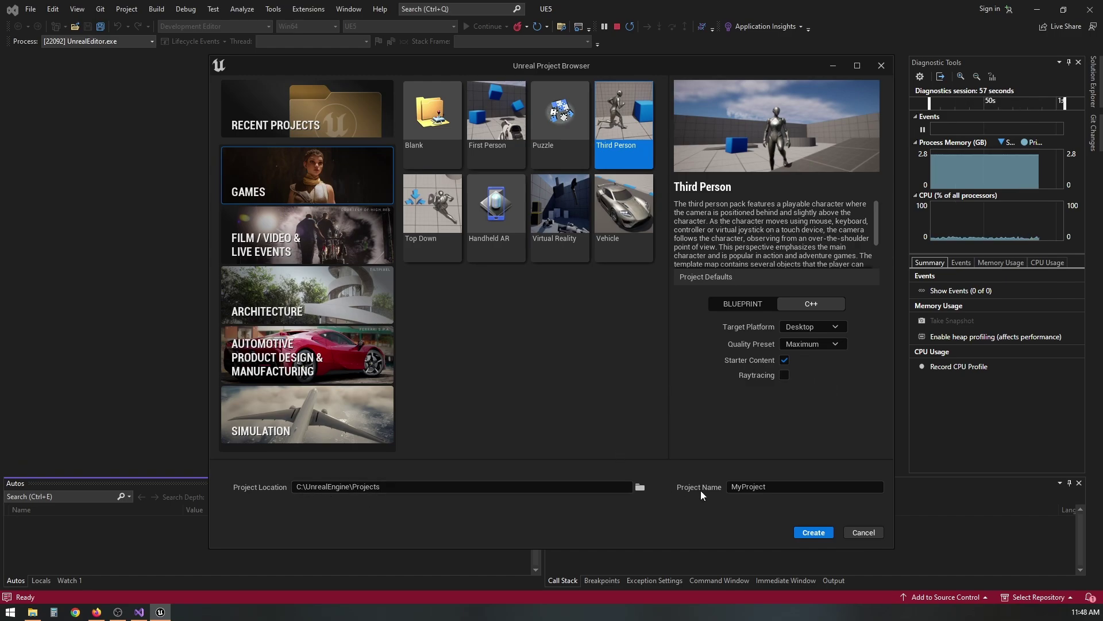
{"action": "left_click", "coordinate": [804, 486]}
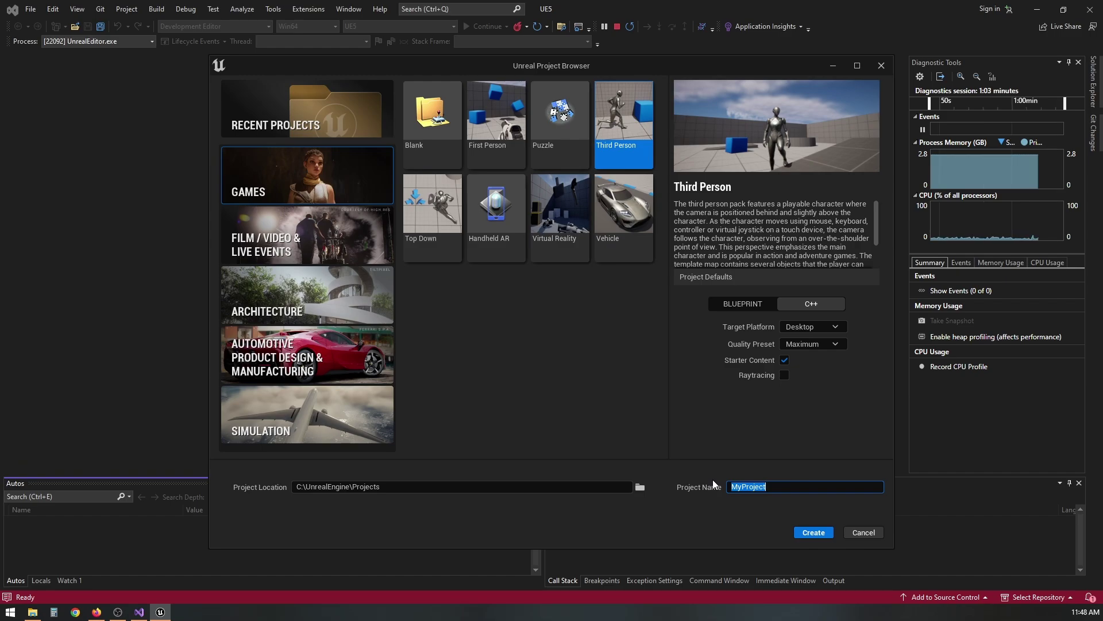
{"action": "type", "text": "Third"}
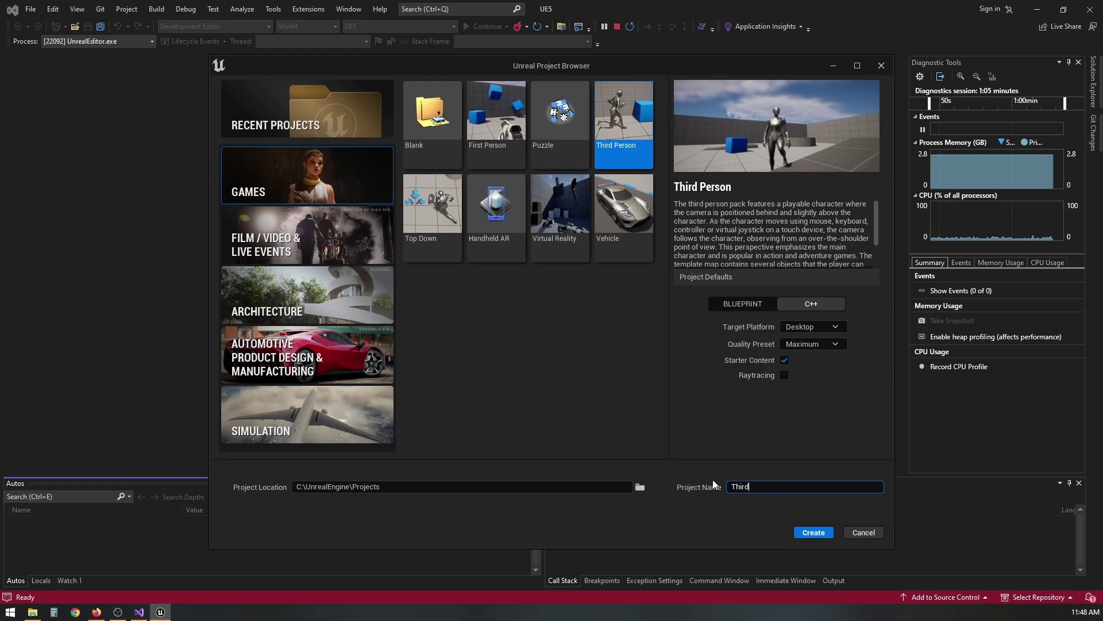
{"action": "type", "text": "Person"}
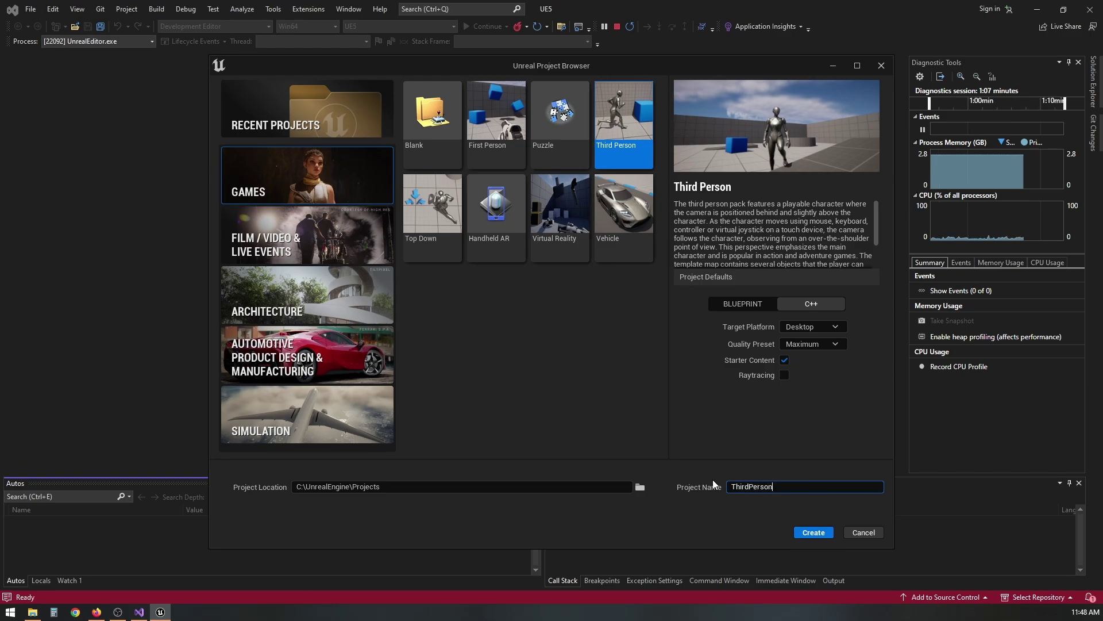
{"action": "left_click", "coordinate": [812, 532]}
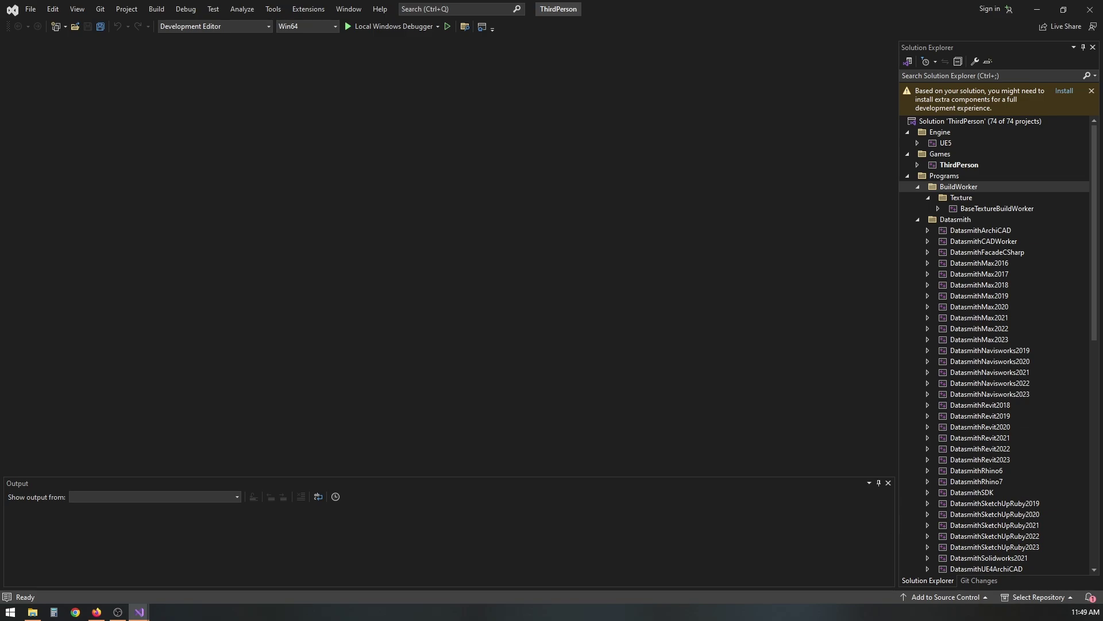
Close the UE5 Visual Studio window and start the ThirdPerson solution with the Local Windows Debugger
{"action": "mouse_move", "coordinate": [138, 604]}
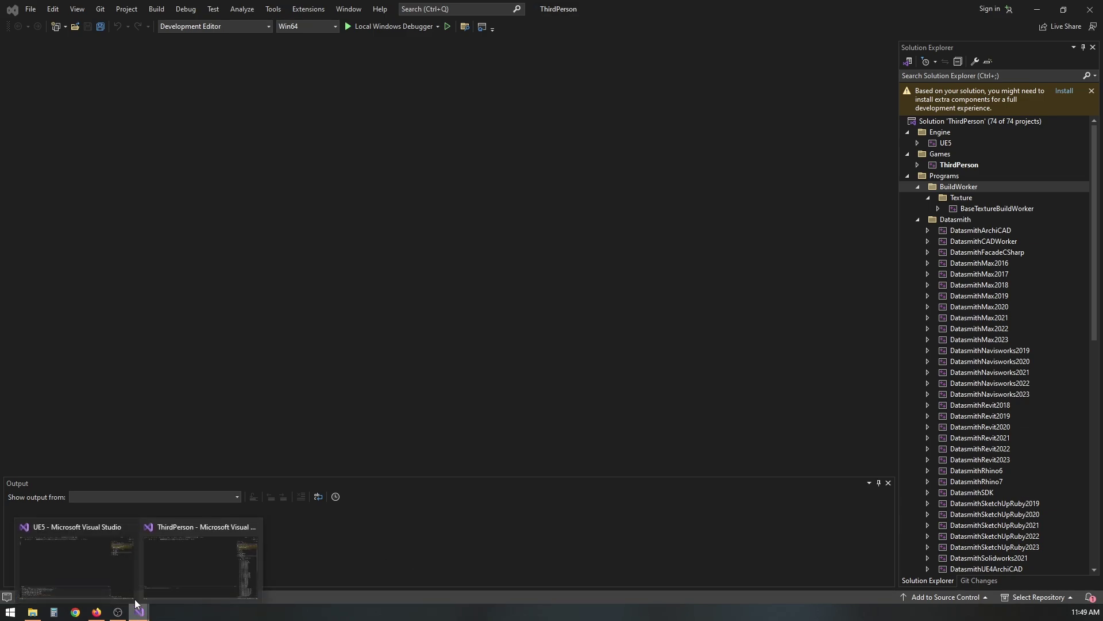
{"action": "mouse_move", "coordinate": [128, 536]}
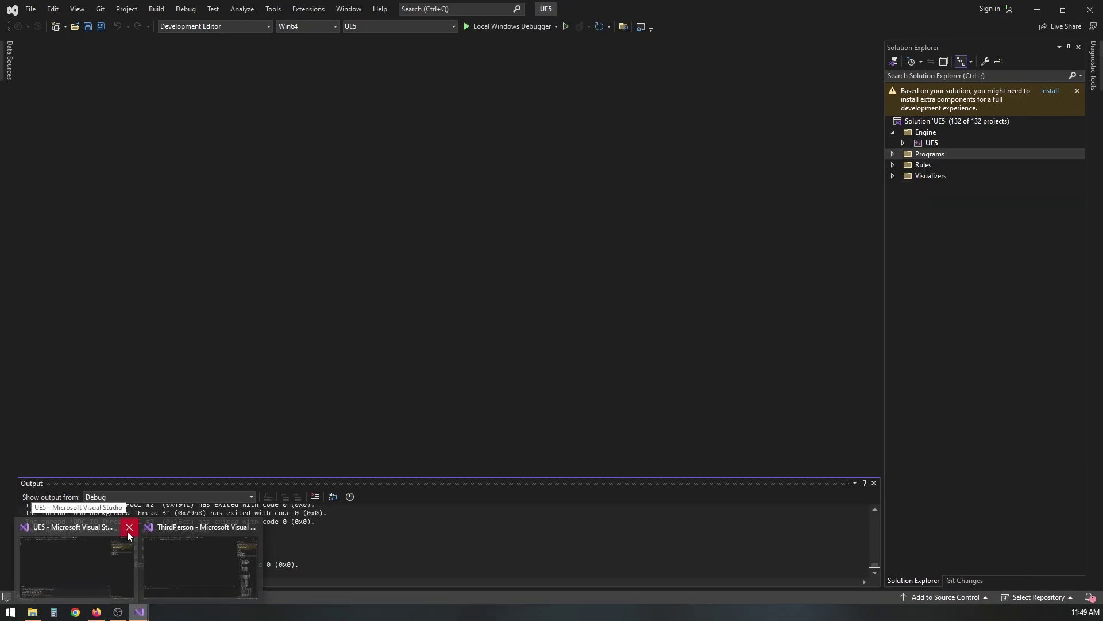
{"action": "left_click", "coordinate": [127, 534]}
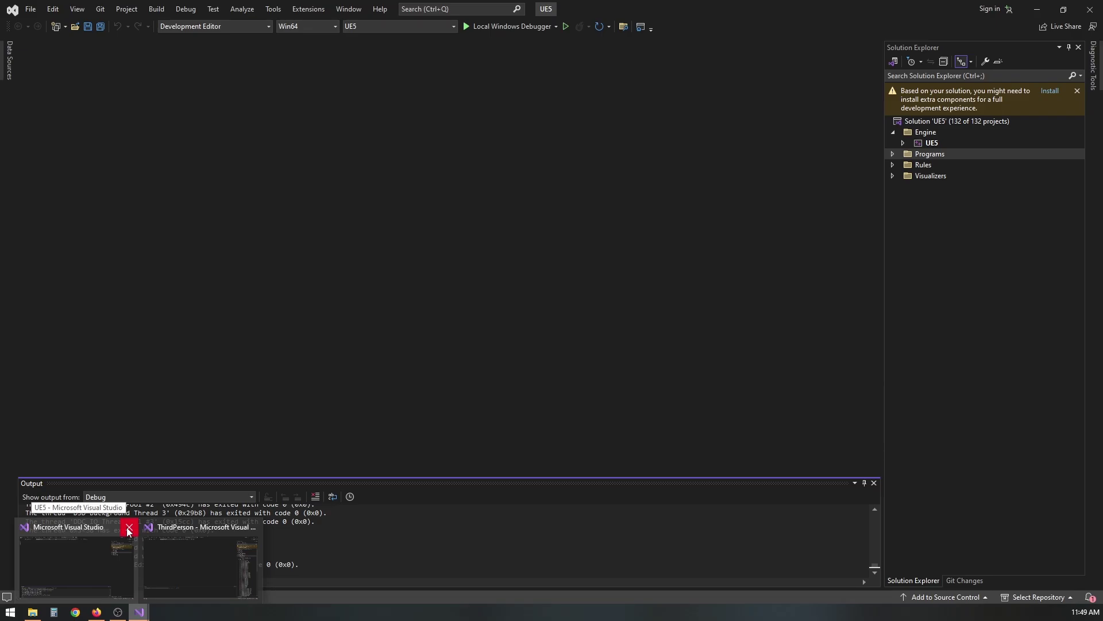
{"action": "left_click", "coordinate": [123, 558]}
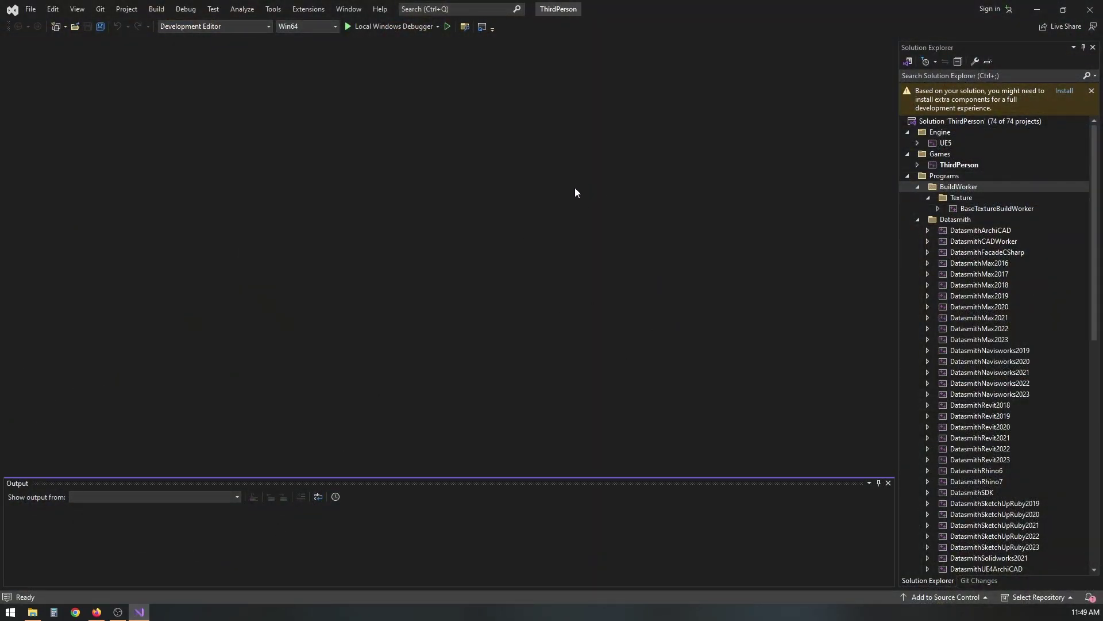
{"action": "left_click", "coordinate": [371, 30]}
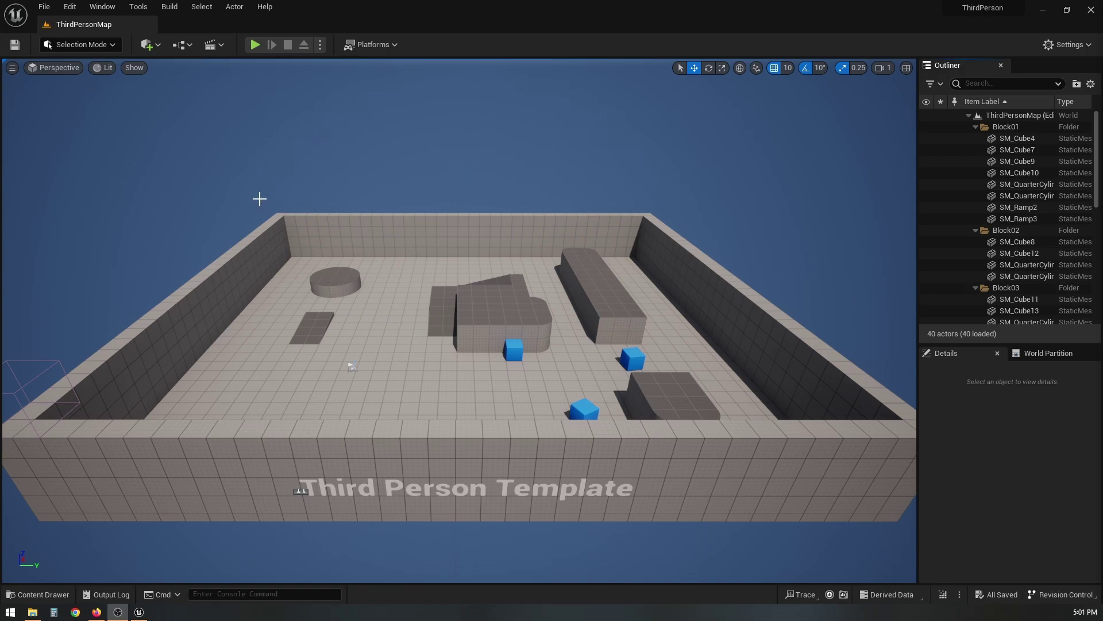
Create a new level from the Basic template
{"action": "left_click", "coordinate": [46, 9]}
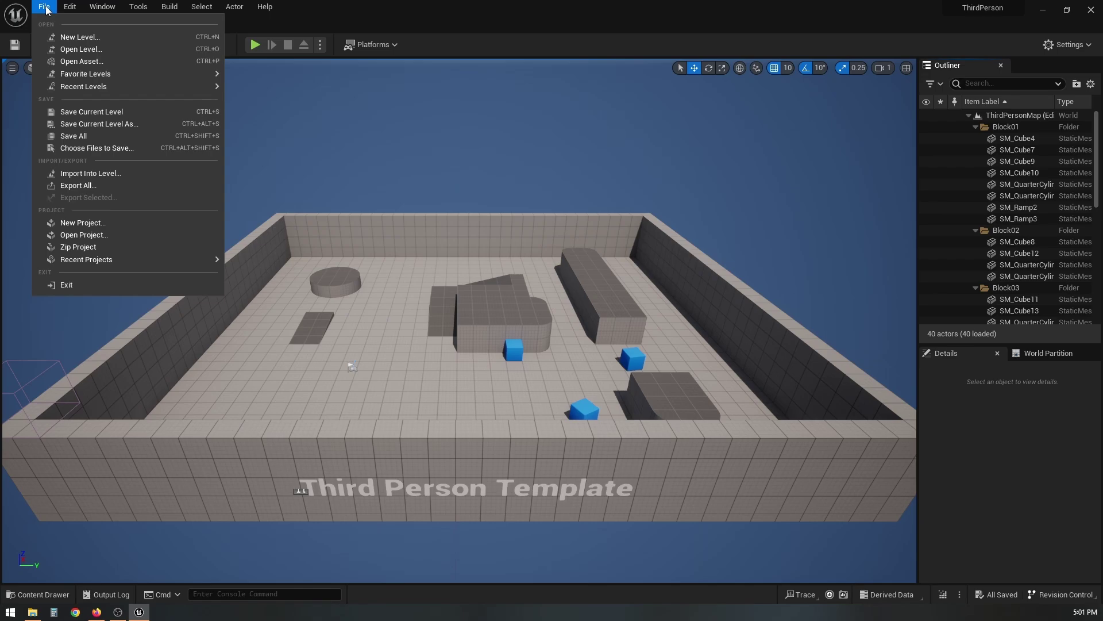
{"action": "left_click", "coordinate": [74, 36]}
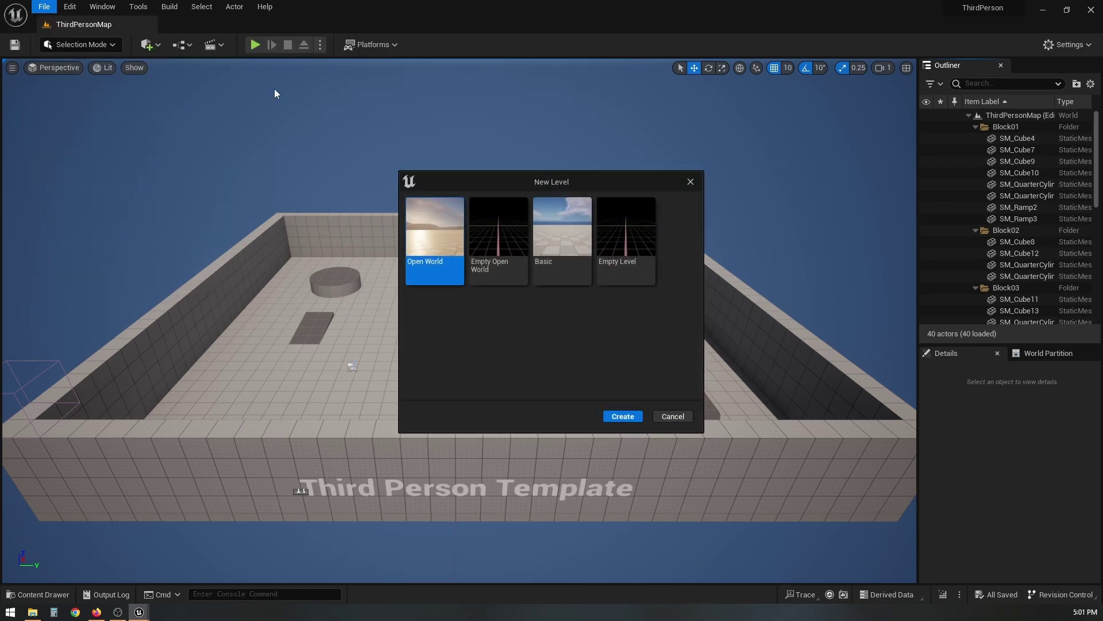
{"action": "left_click", "coordinate": [569, 245]}
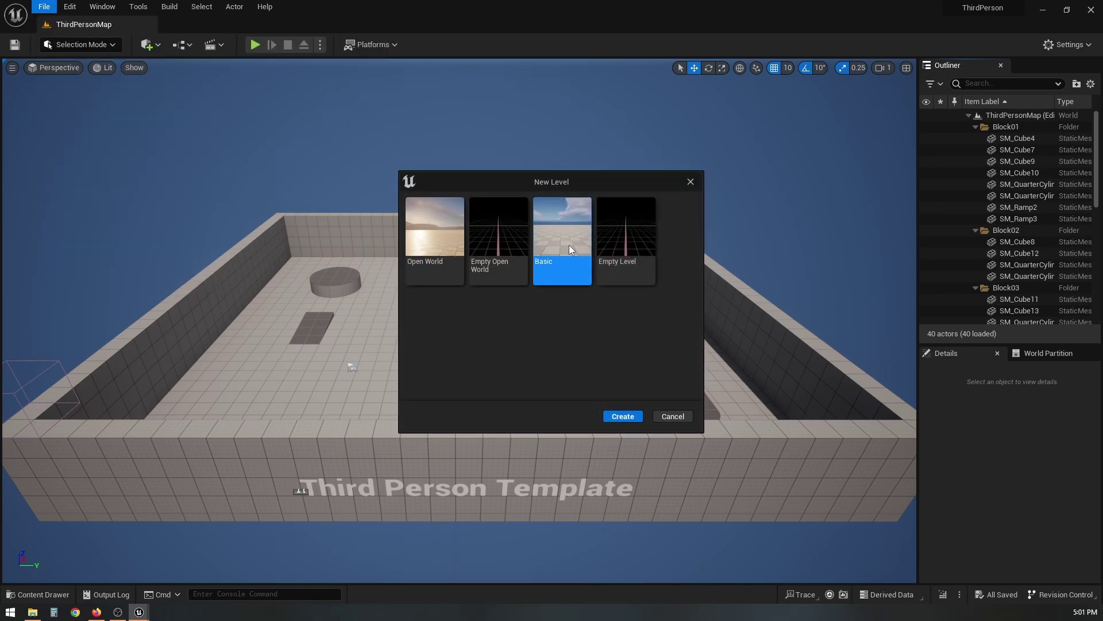
{"action": "left_click", "coordinate": [623, 417]}
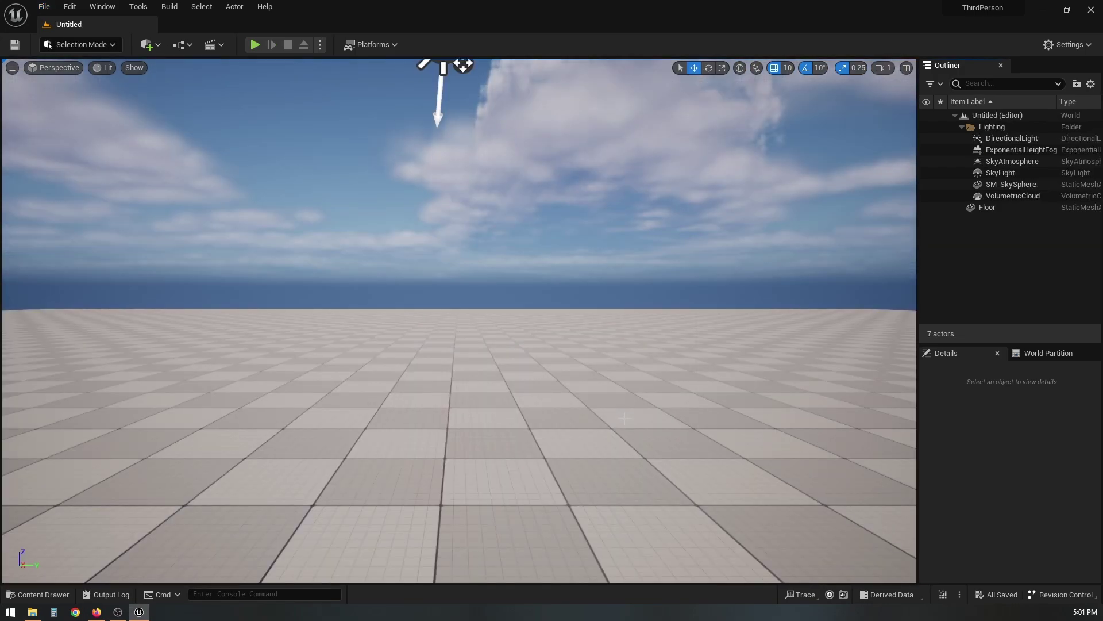
Save the new level as MainMenuMap in the ThirdPerson/Maps folder
{"action": "left_click", "coordinate": [44, 7]}
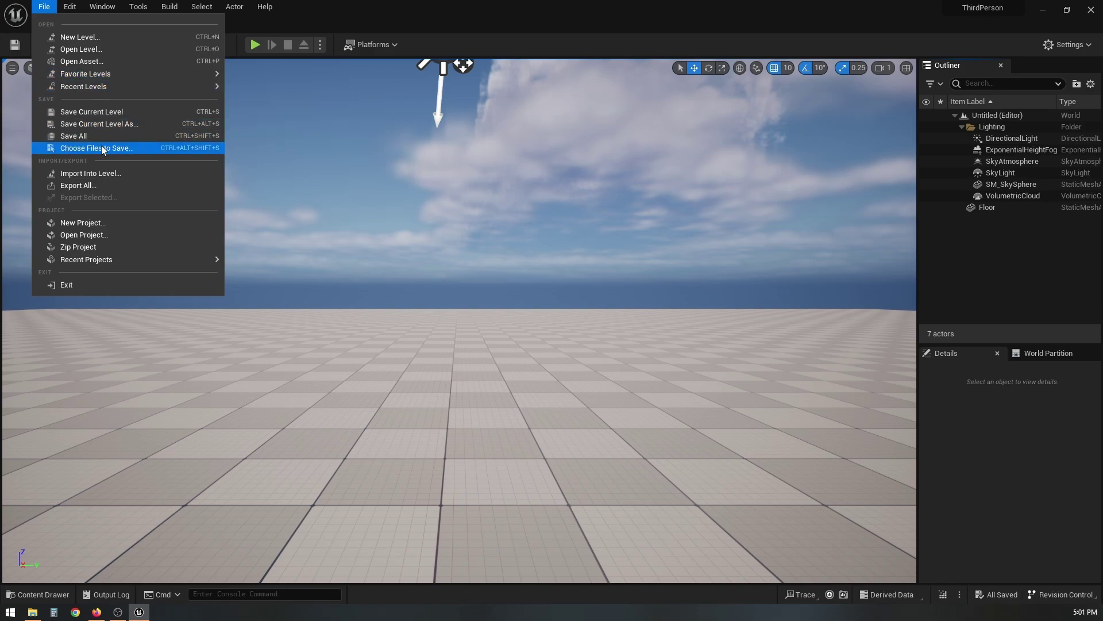
{"action": "left_click", "coordinate": [109, 112]}
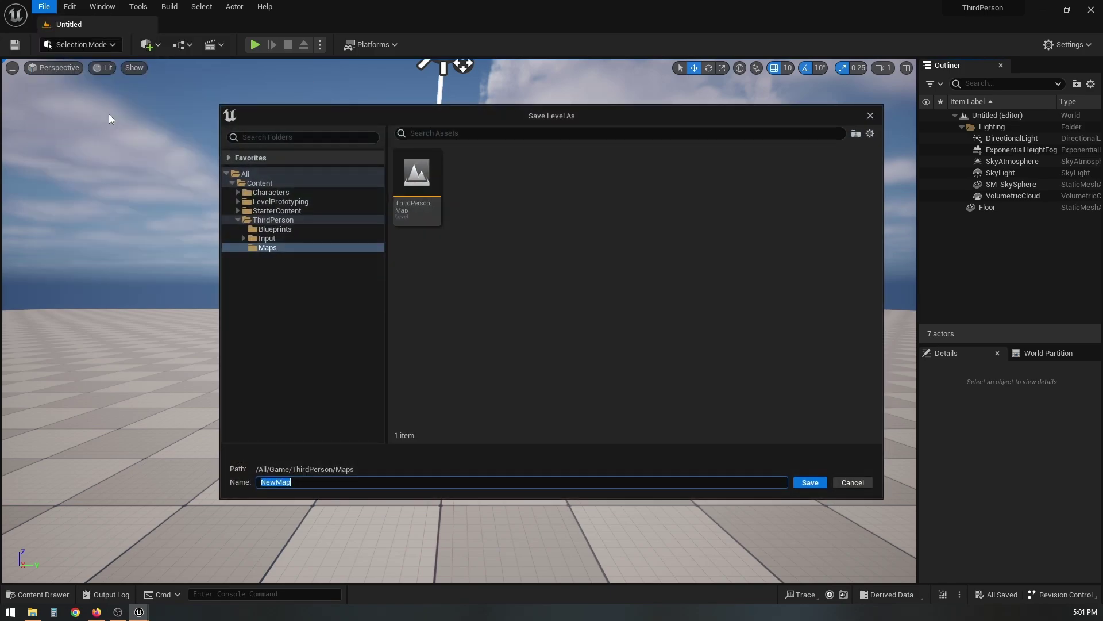
{"action": "type", "text": "MainMenu"}
{"action": "key", "text": "Return"}
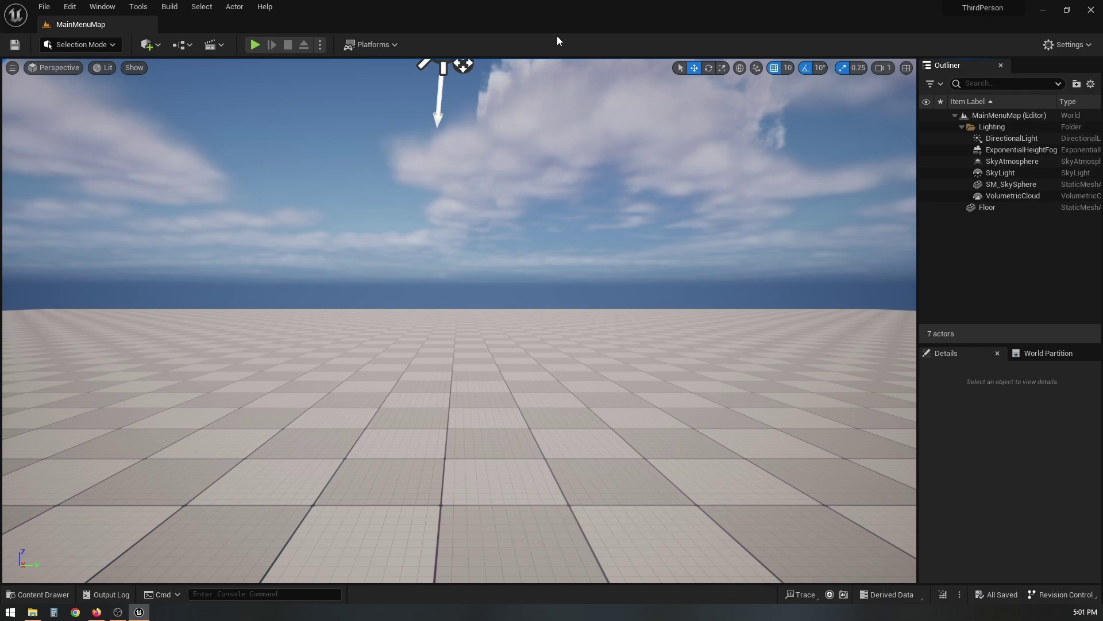
Create a Widget Blueprint in the Content folder with User Widget as its parent class
{"action": "key", "text": "ctrl+space"}
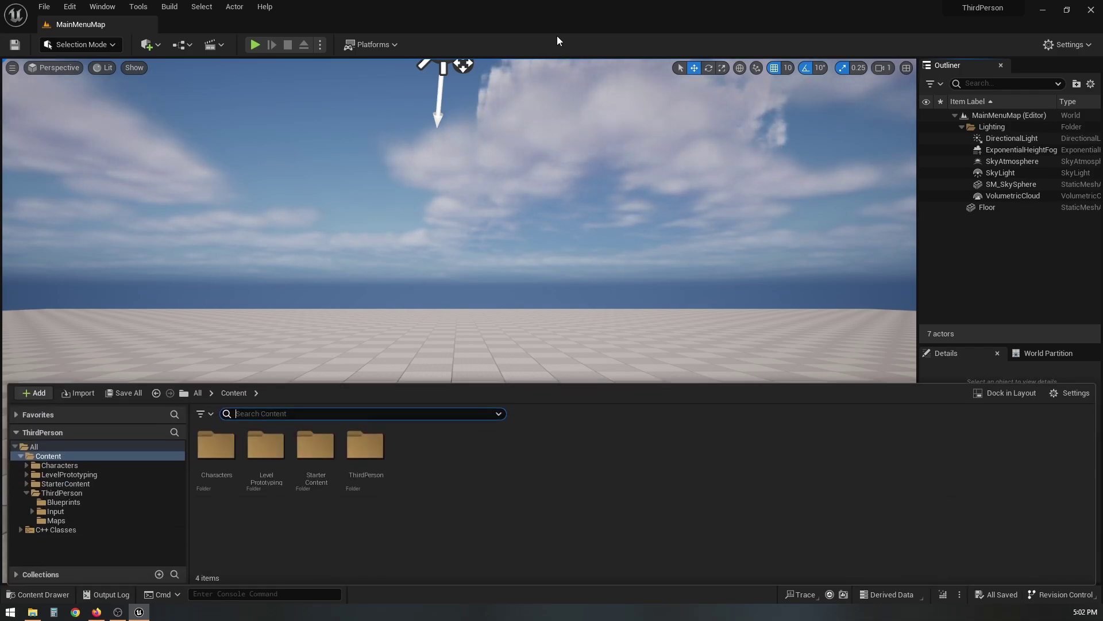
{"action": "left_click", "coordinate": [43, 596]}
{"action": "left_click", "coordinate": [43, 596]}
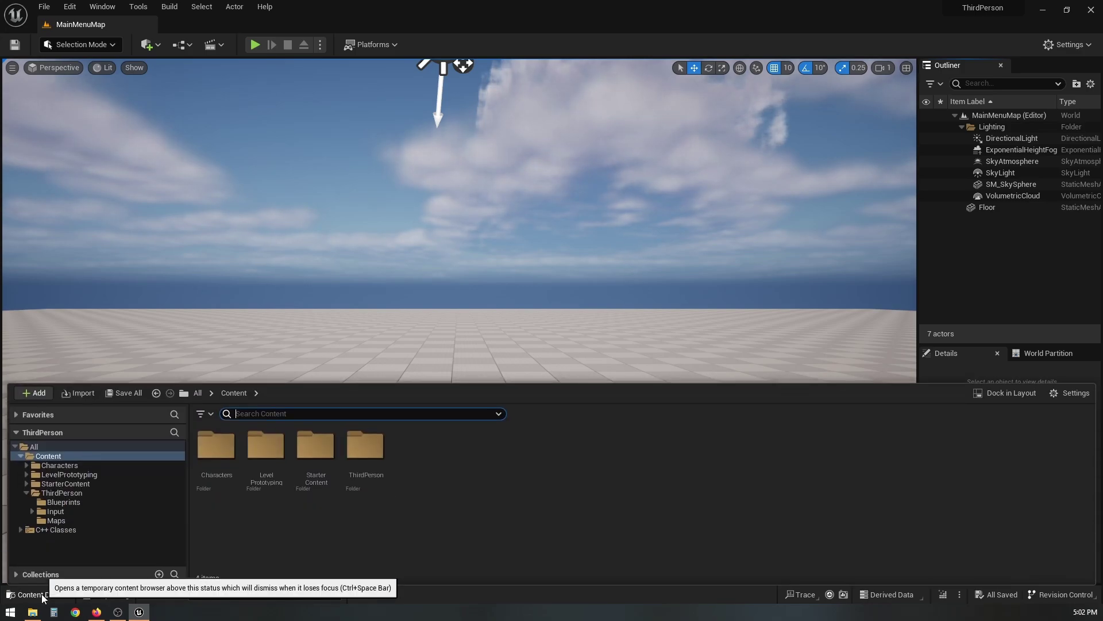
{"action": "right_click", "coordinate": [446, 494]}
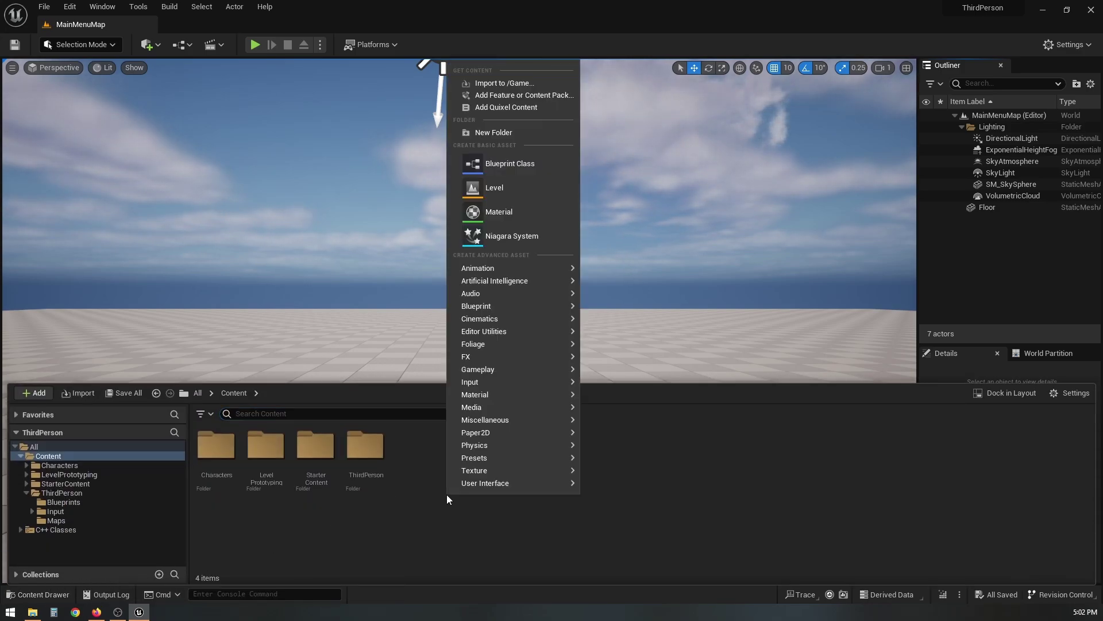
{"action": "mouse_move", "coordinate": [451, 483]}
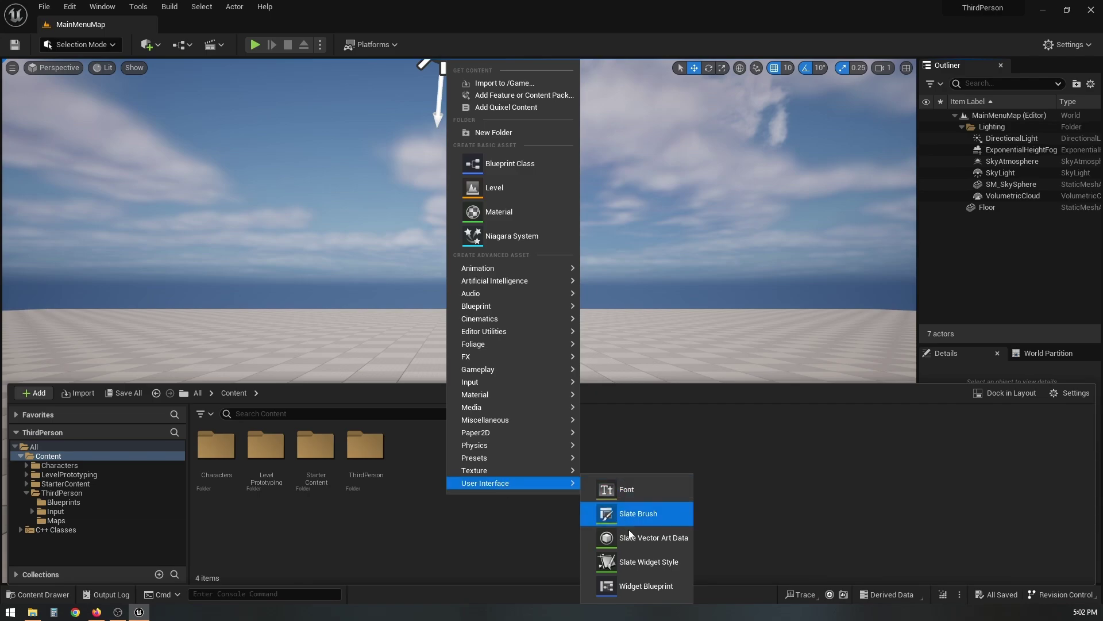
{"action": "left_click", "coordinate": [649, 587]}
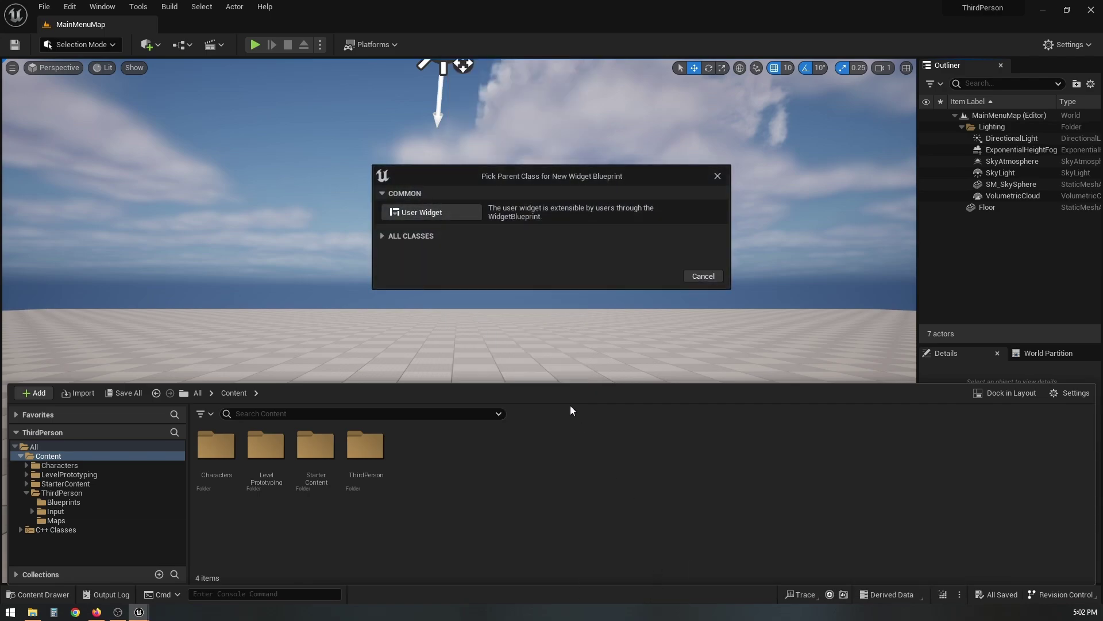
{"action": "left_click", "coordinate": [444, 214]}
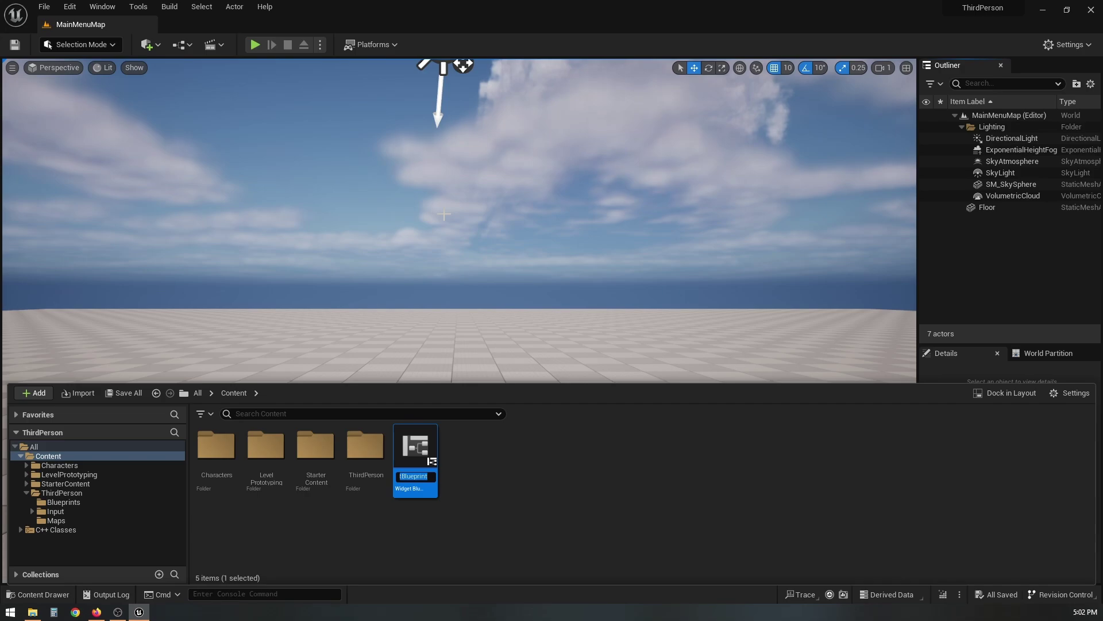
Name the new Widget Blueprint WBP_MainMenu
{"action": "type", "text": "WBP"}
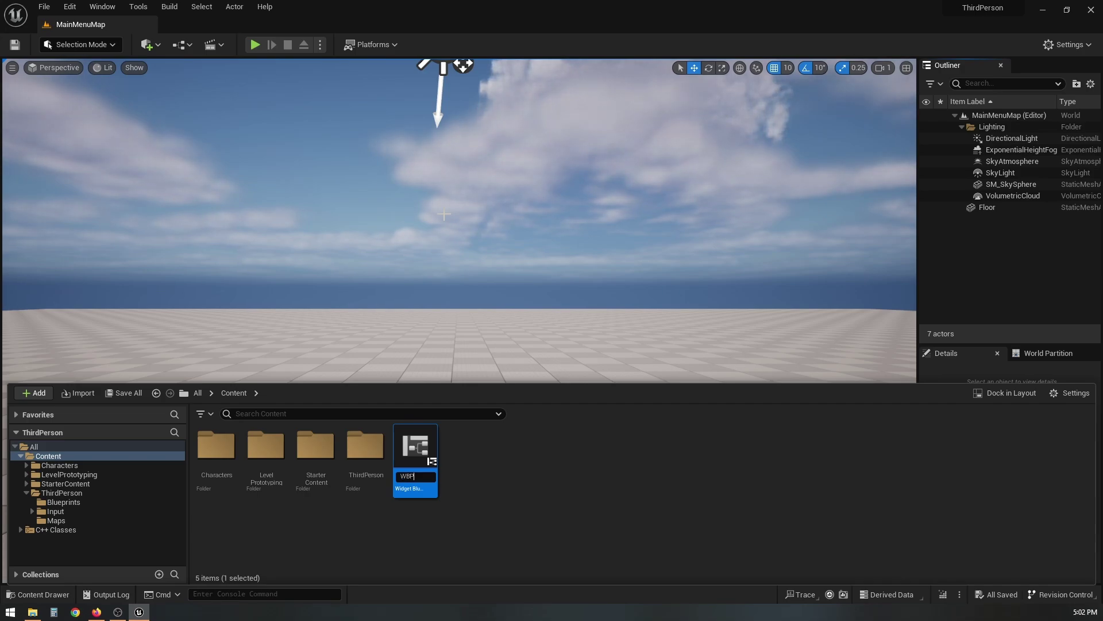
{"action": "type", "text": "_"}
{"action": "key", "text": "BackSpace"}
{"action": "key", "text": "BackSpace"}
{"action": "key", "text": "BackSpace"}
{"action": "key", "text": "BackSpace"}
{"action": "type", "text": "MainM"}
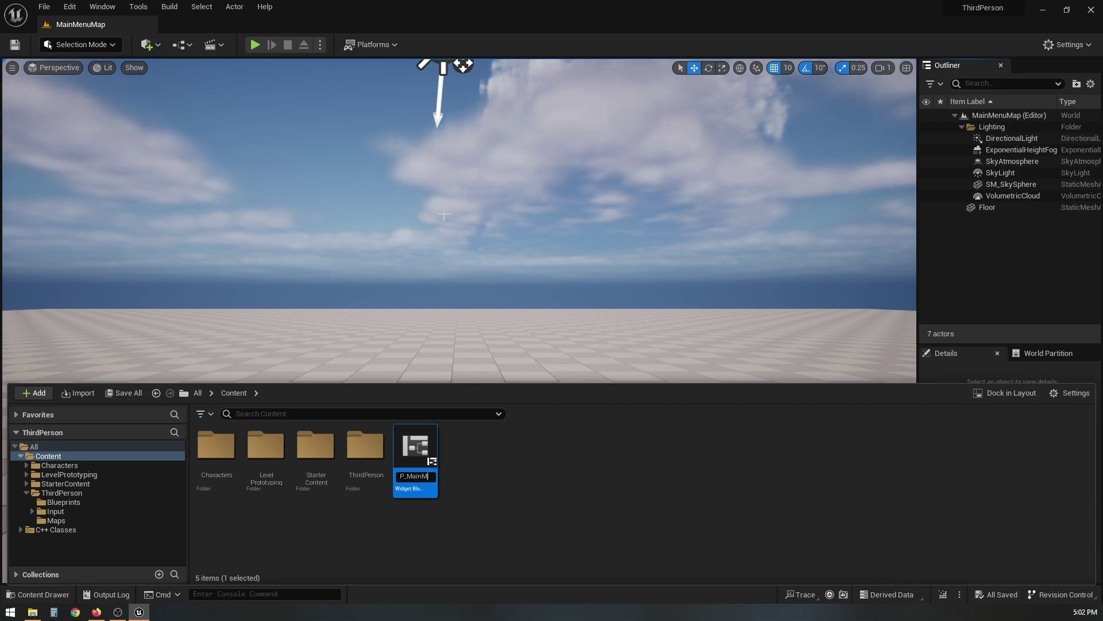
{"action": "type", "text": "enu"}
{"action": "key", "text": "Return"}
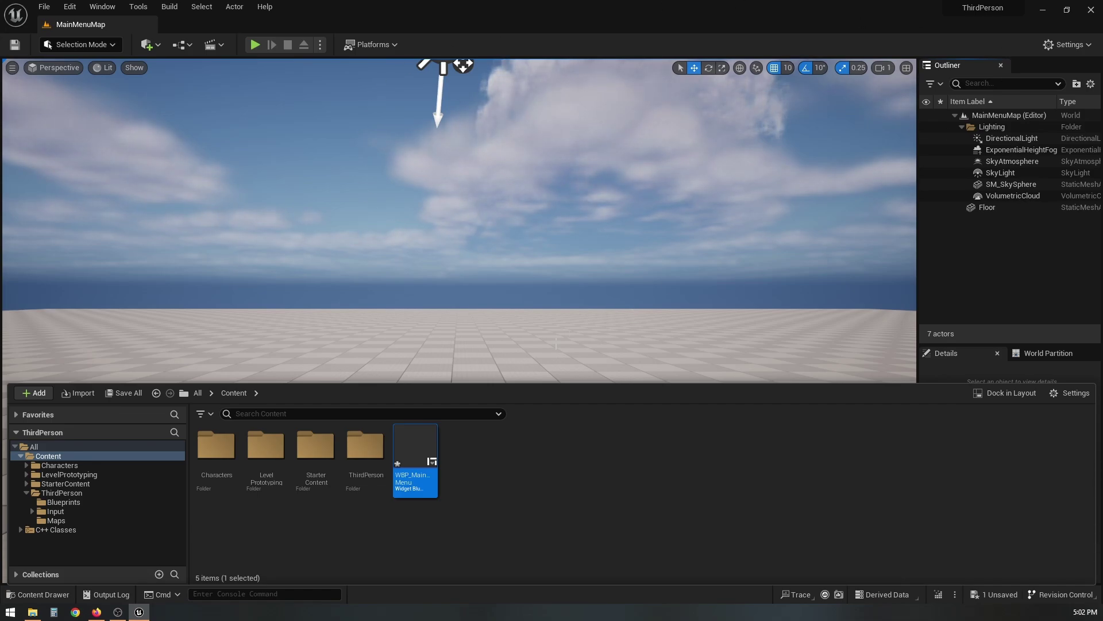
Open WBP_MainMenu in the widget designer and add a Canvas Panel as its root
{"action": "double_click", "coordinate": [428, 448]}
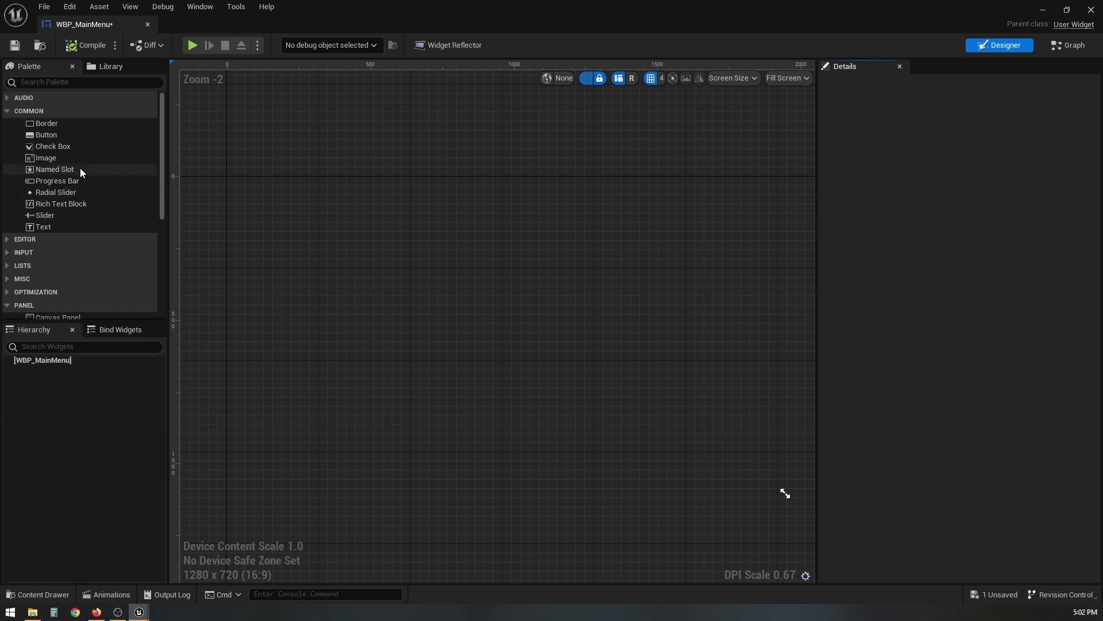
{"action": "scroll", "coordinate": [91, 181], "scroll_direction": "down", "scroll_amount": 2}
{"action": "scroll", "coordinate": [92, 184], "scroll_direction": "down", "scroll_amount": 3}
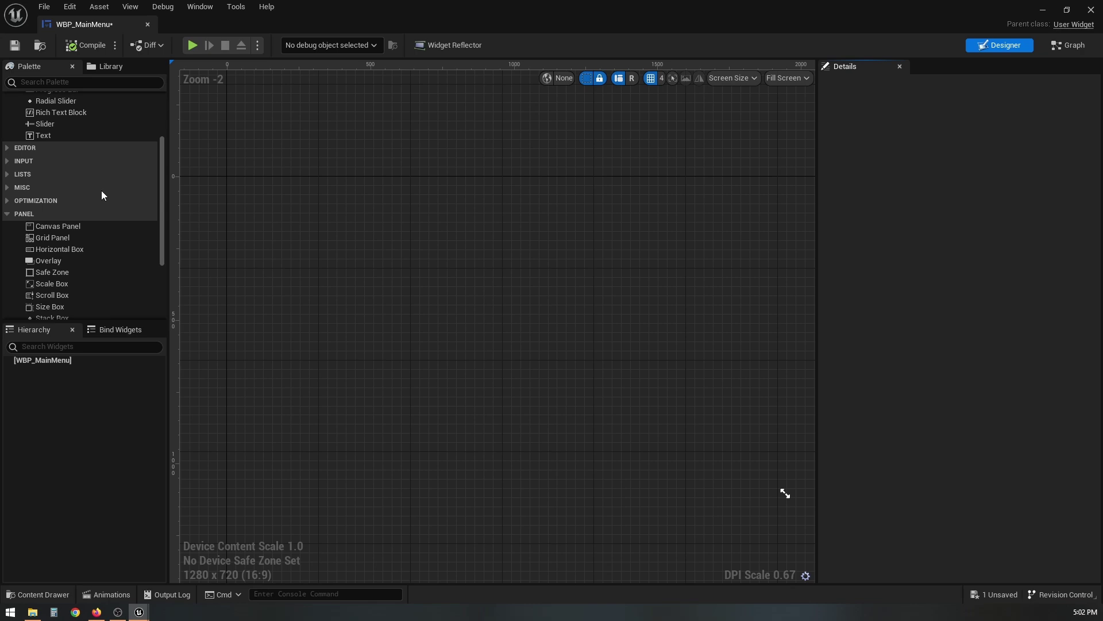
{"action": "left_click_drag", "start_coordinate": [63, 227], "coordinate": [401, 275]}
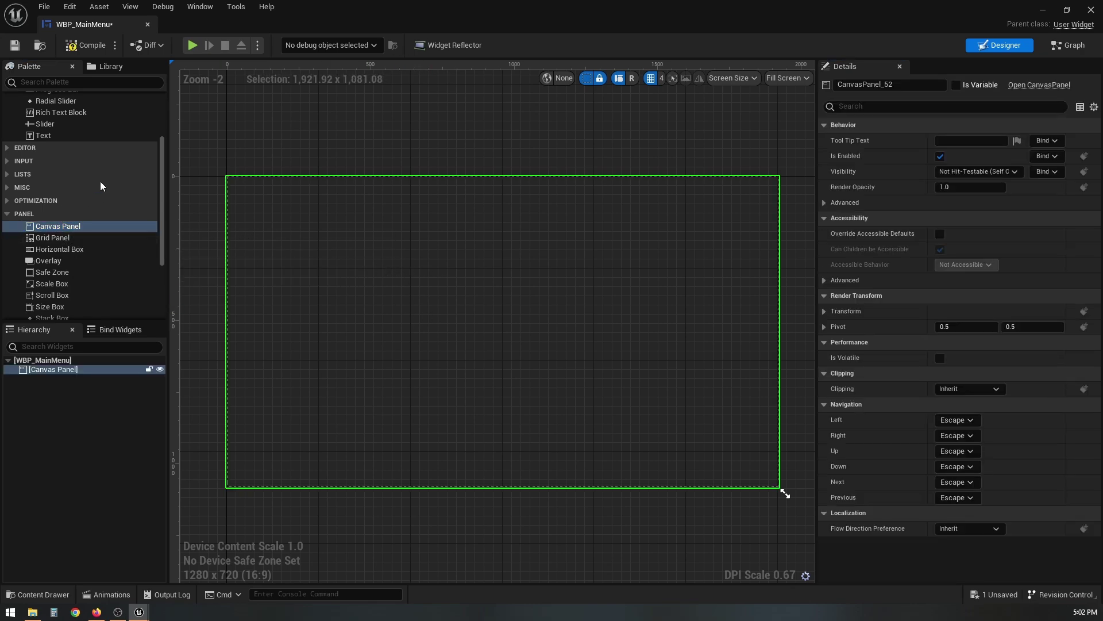
Place a Button on the canvas at about X 648, Y 412 and nest a Text widget inside it
{"action": "scroll", "coordinate": [100, 181], "scroll_direction": "up", "scroll_amount": 5}
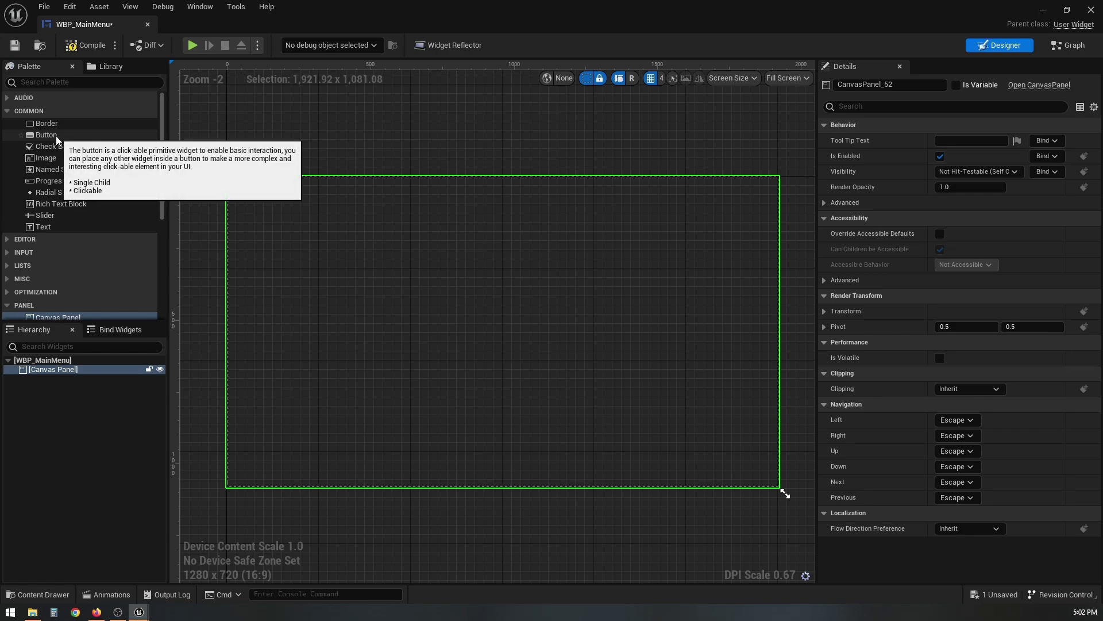
{"action": "left_click_drag", "start_coordinate": [56, 135], "coordinate": [412, 294]}
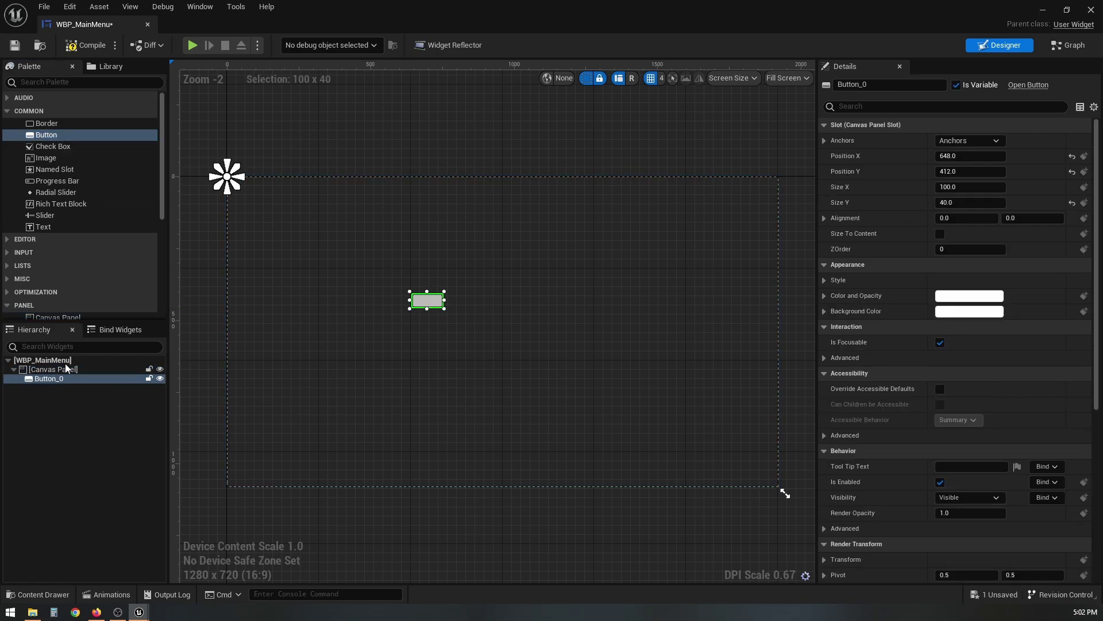
{"action": "left_click_drag", "start_coordinate": [56, 227], "coordinate": [428, 304]}
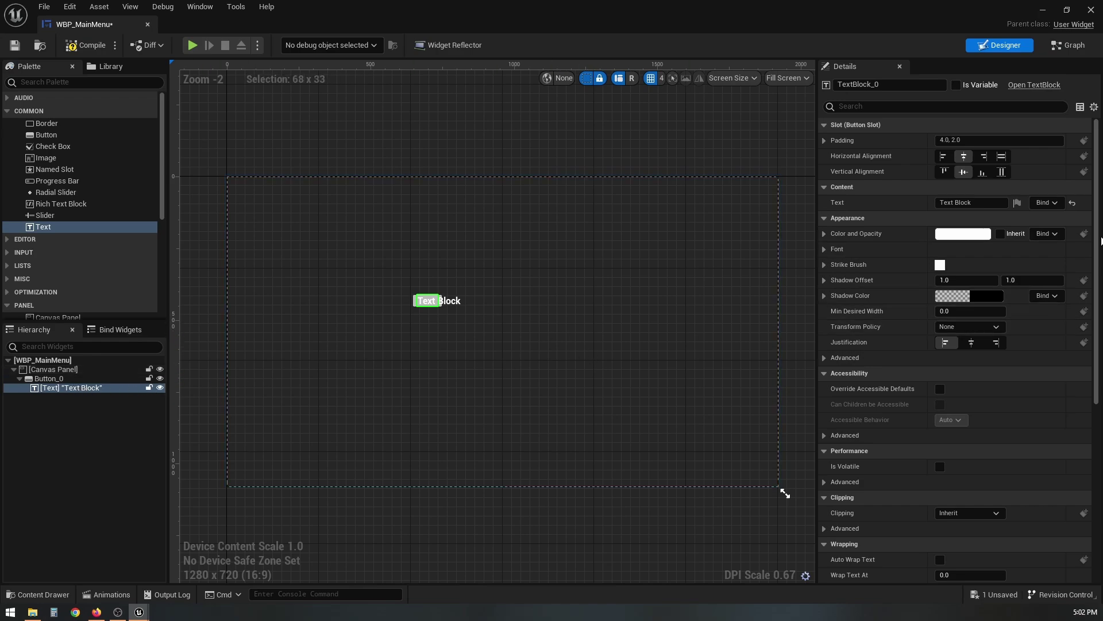
Set the text inside the button to "Login"
{"action": "left_click", "coordinate": [939, 203]}
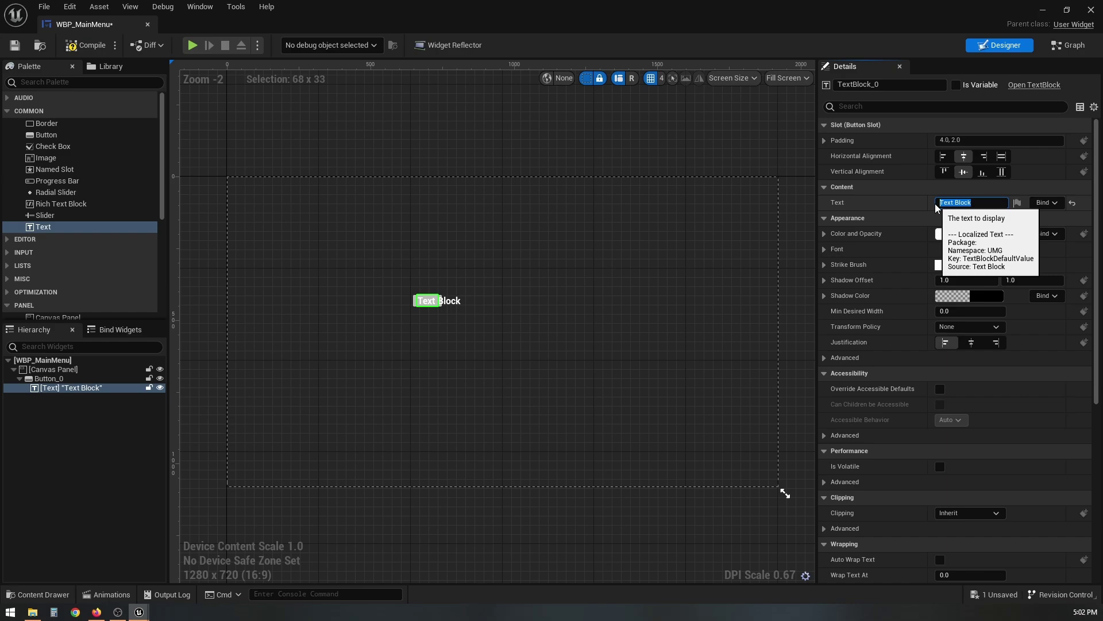
{"action": "type", "text": "Login"}
{"action": "key", "text": "Return"}
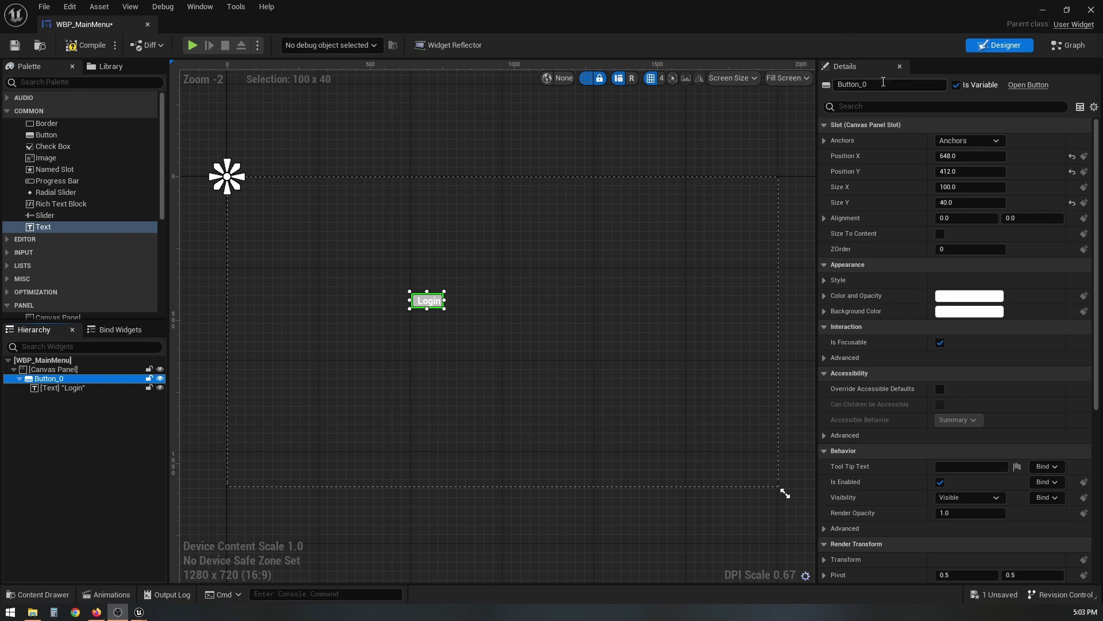
Rename the button that holds the Login text to Button_Login
{"action": "left_click", "coordinate": [865, 84]}
{"action": "left_click", "coordinate": [75, 384]}
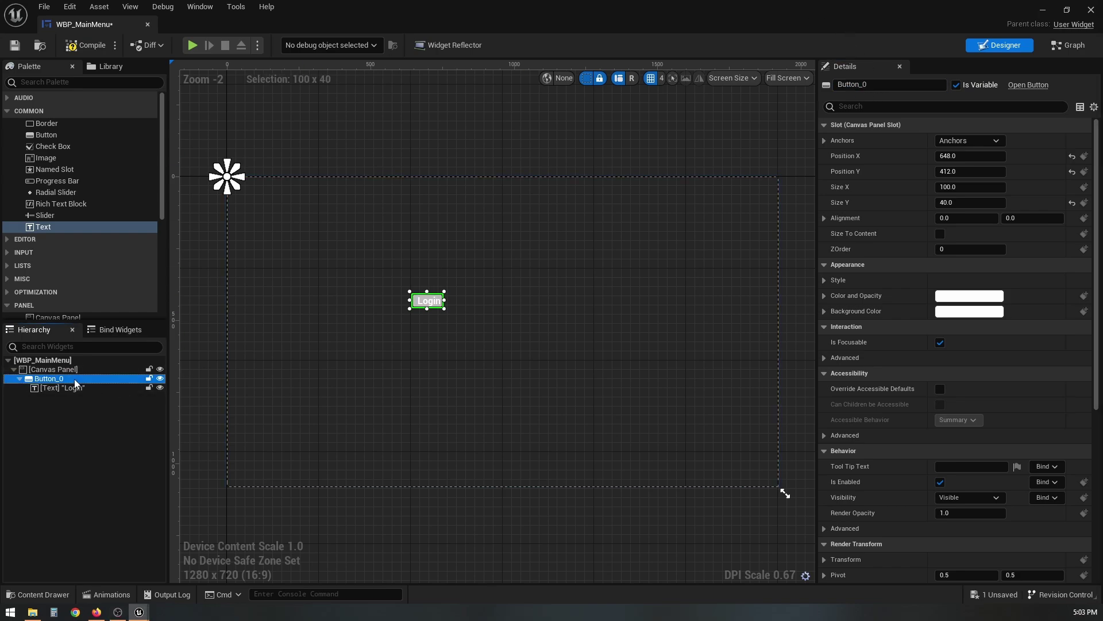
{"action": "left_click", "coordinate": [894, 84]}
{"action": "left_click", "coordinate": [895, 83]}
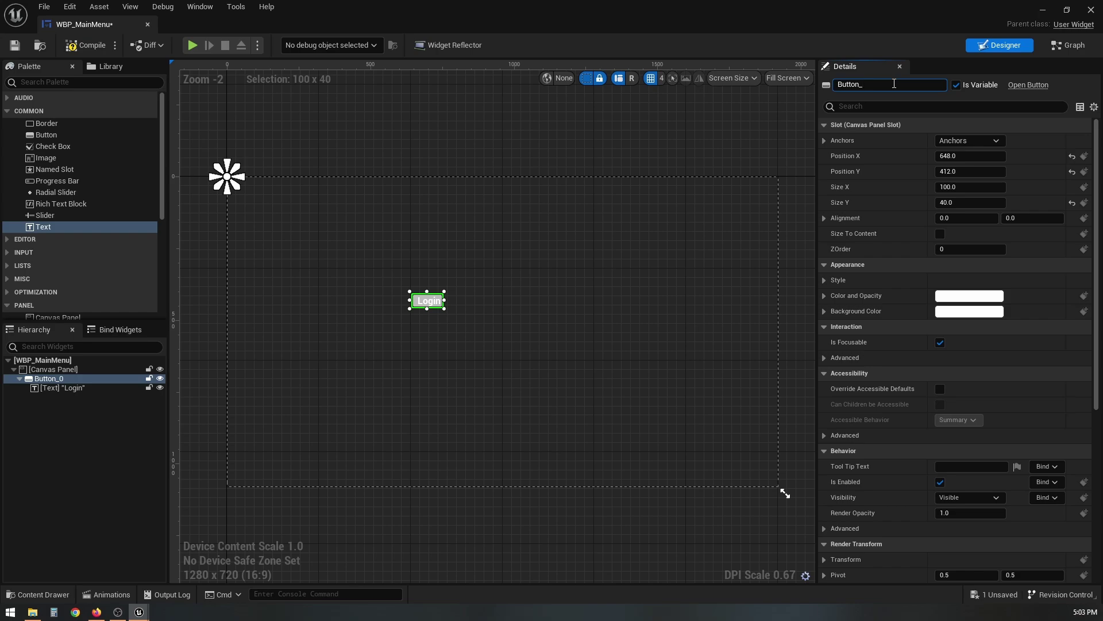
{"action": "type", "text": "Login"}
{"action": "key", "text": "Return"}
{"action": "left_click", "coordinate": [89, 423]}
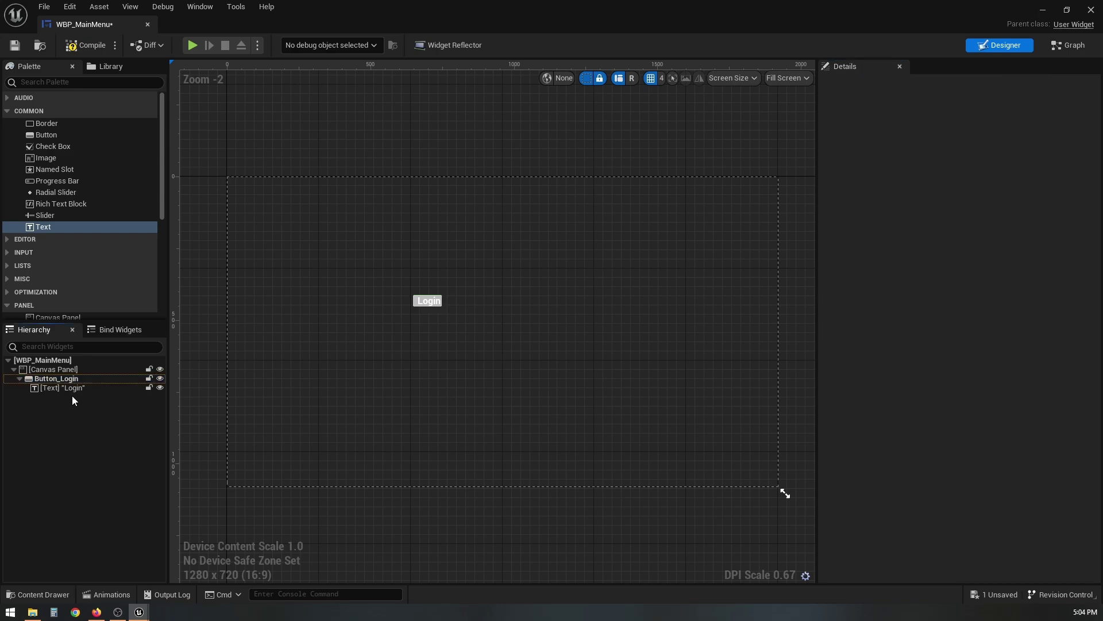
Duplicate Button_Login together with its text and name the copy Button_Quit
{"action": "left_click", "coordinate": [67, 379]}
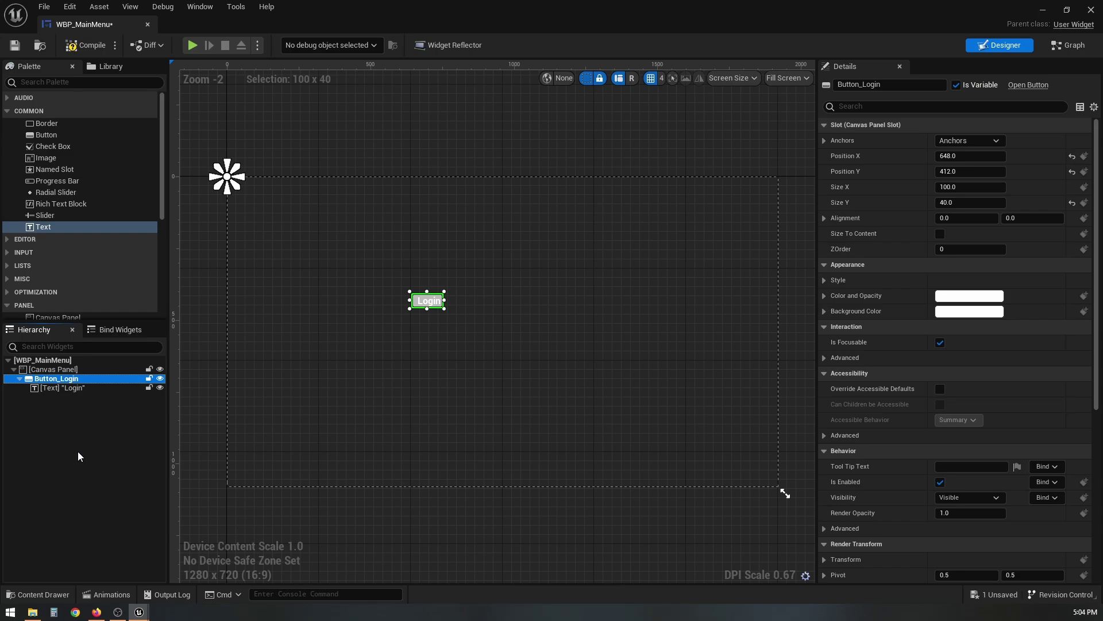
{"action": "key", "text": "ctrl+d"}
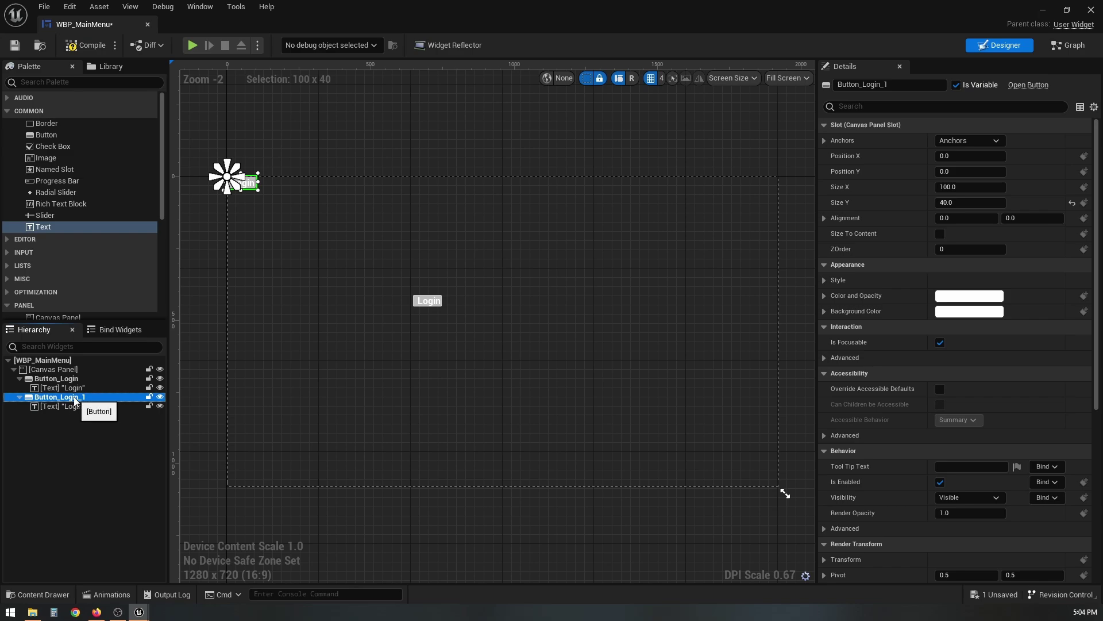
{"action": "left_click", "coordinate": [905, 84]}
{"action": "left_click_drag", "start_coordinate": [906, 84], "coordinate": [862, 86]}
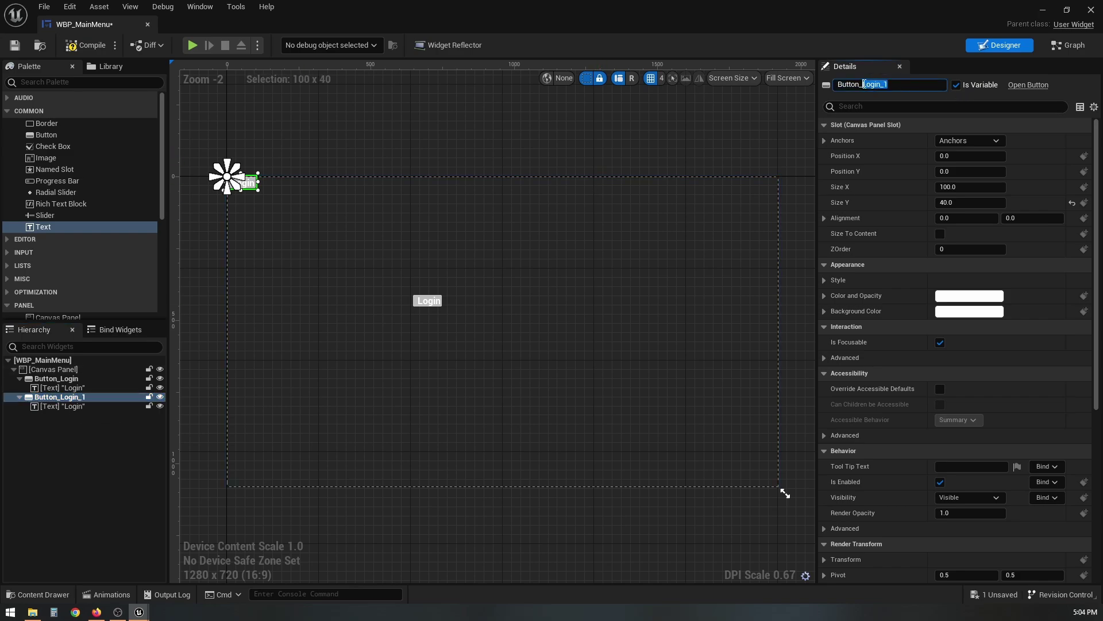
{"action": "type", "text": "Quit"}
{"action": "key", "text": "Return"}
Set the text inside Button_Quit to "Quit"
{"action": "left_click", "coordinate": [69, 406]}
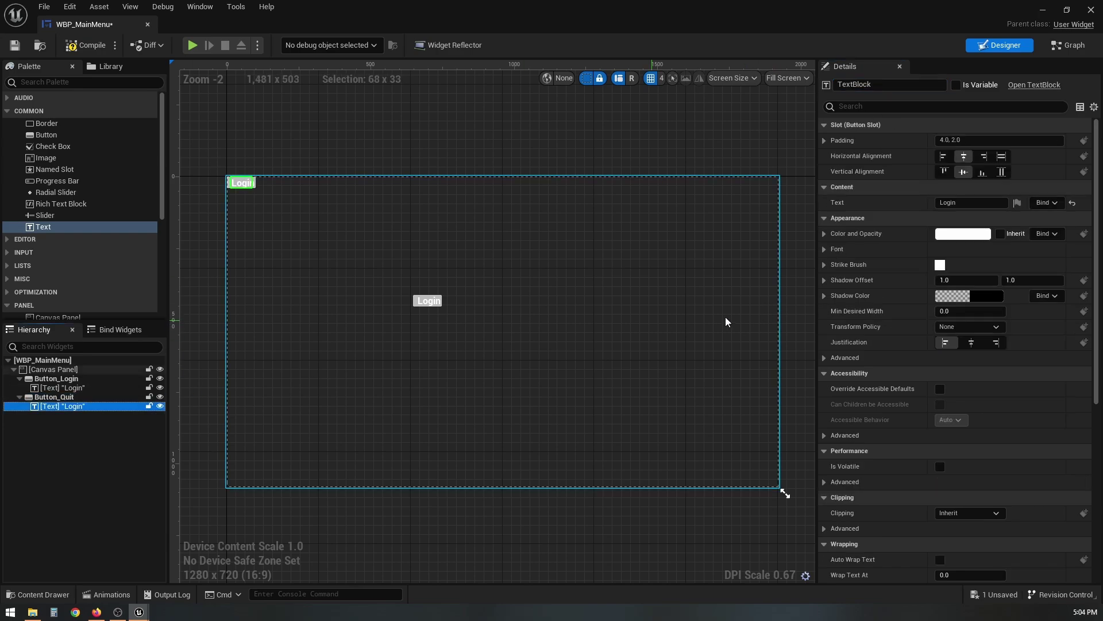
{"action": "left_click", "coordinate": [940, 204]}
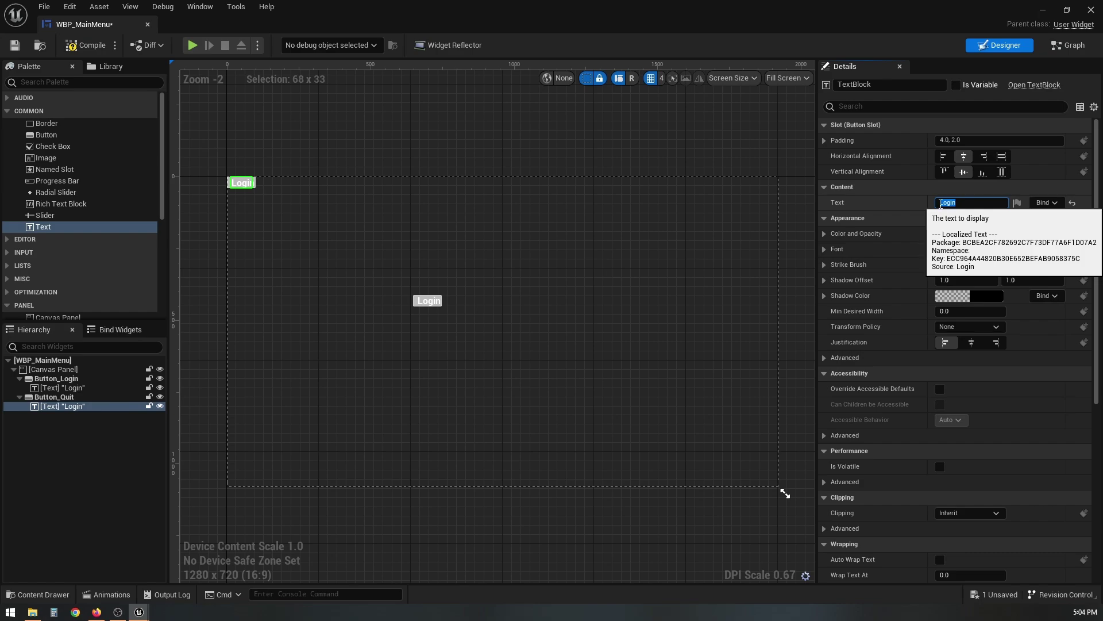
{"action": "type", "text": "Quit"}
{"action": "key", "text": "Return"}
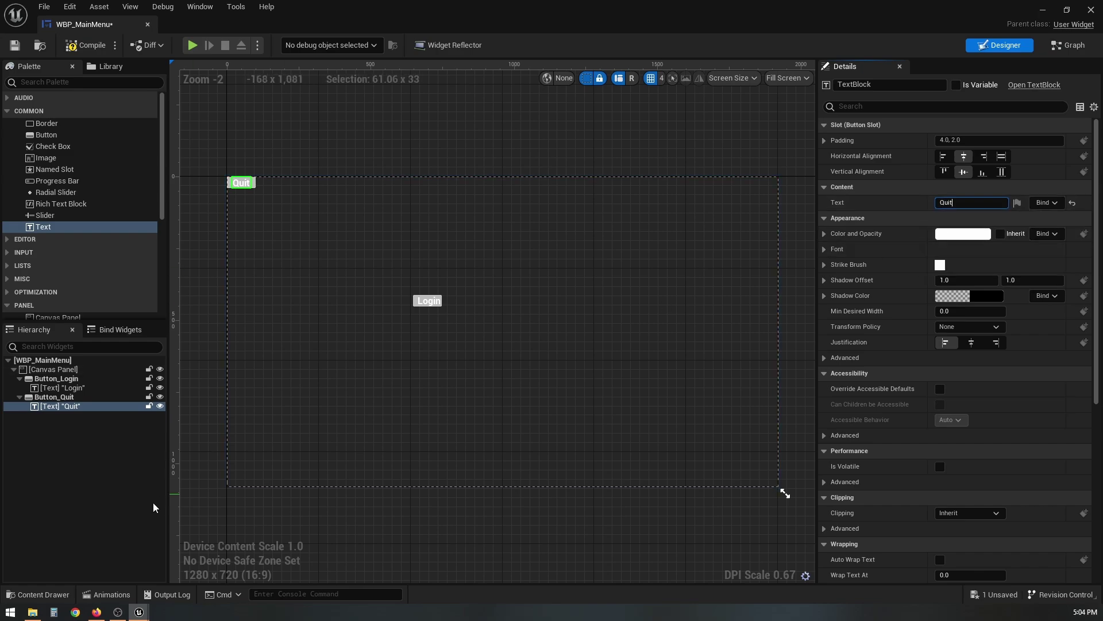
{"action": "left_click", "coordinate": [88, 470]}
Wrap Button_Login and Button_Quit together in a Vertical Box
{"action": "left_click", "coordinate": [57, 379]}
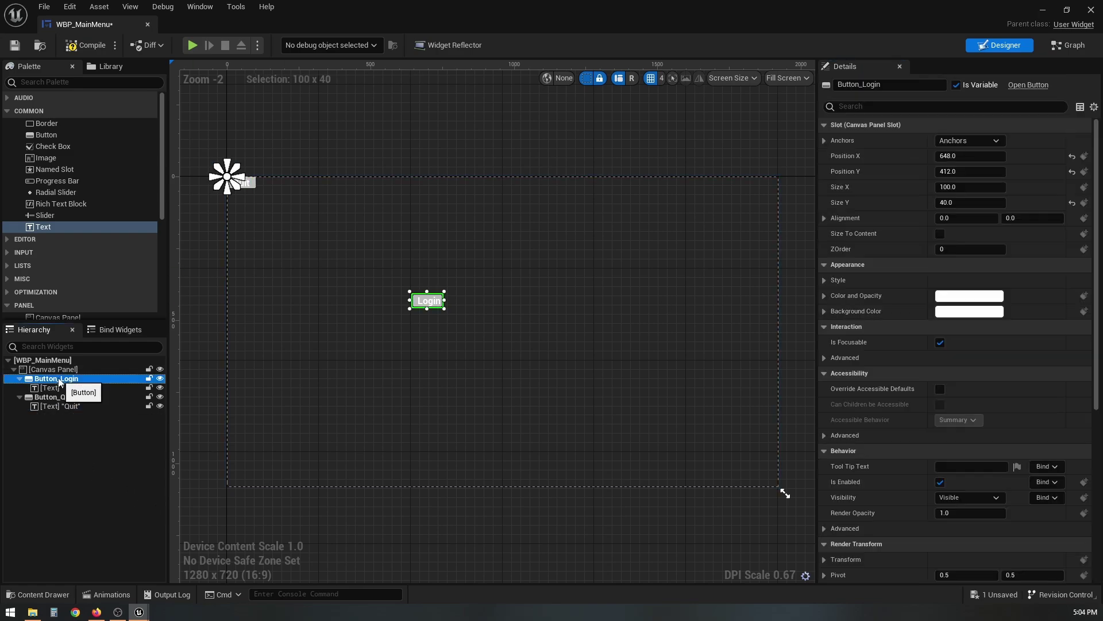
{"action": "left_click", "coordinate": [57, 396], "text": "ctrl"}
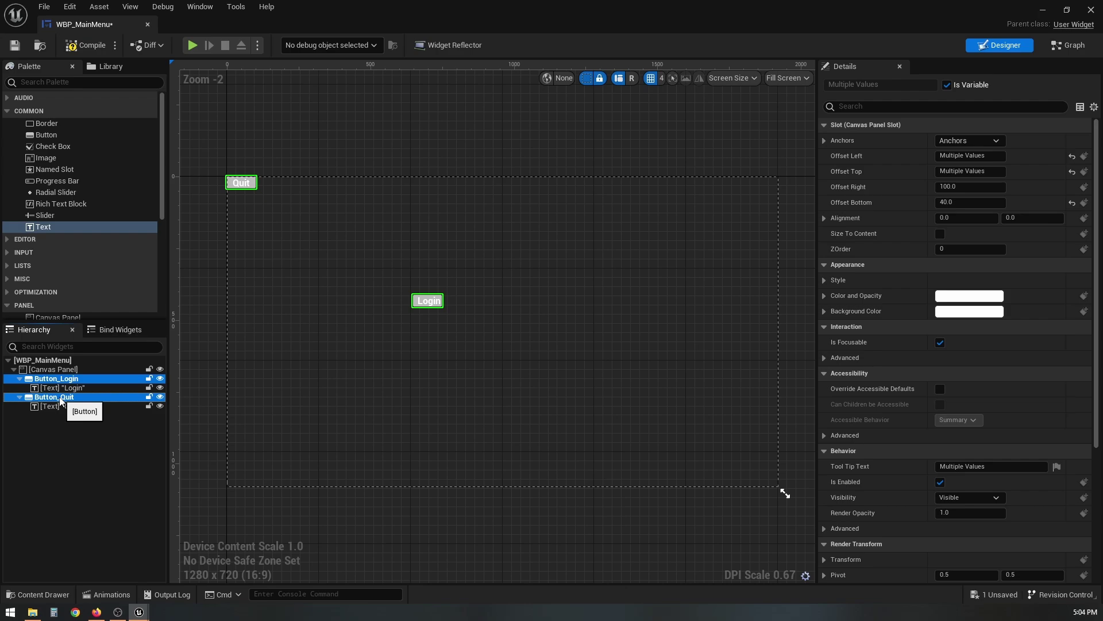
{"action": "right_click", "coordinate": [59, 397]}
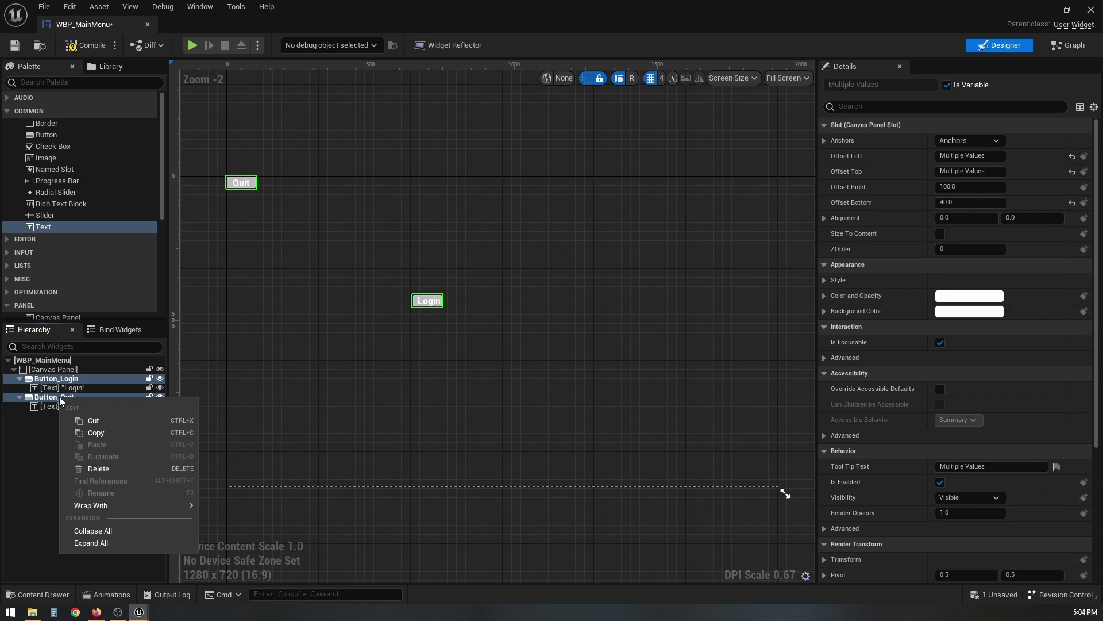
{"action": "mouse_move", "coordinate": [134, 505]}
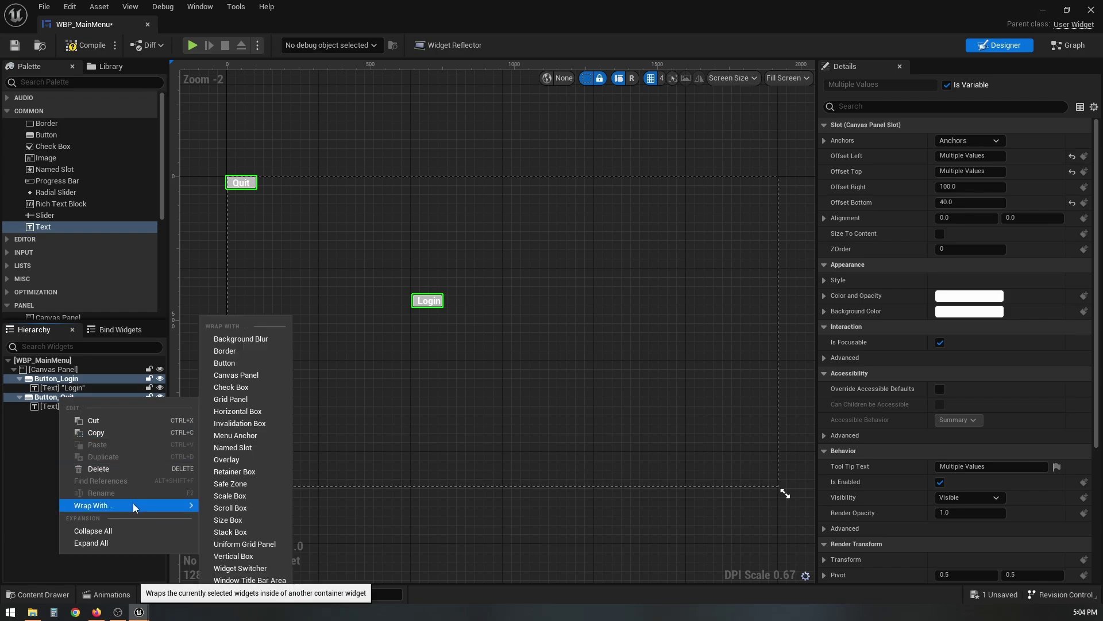
{"action": "left_click", "coordinate": [232, 555]}
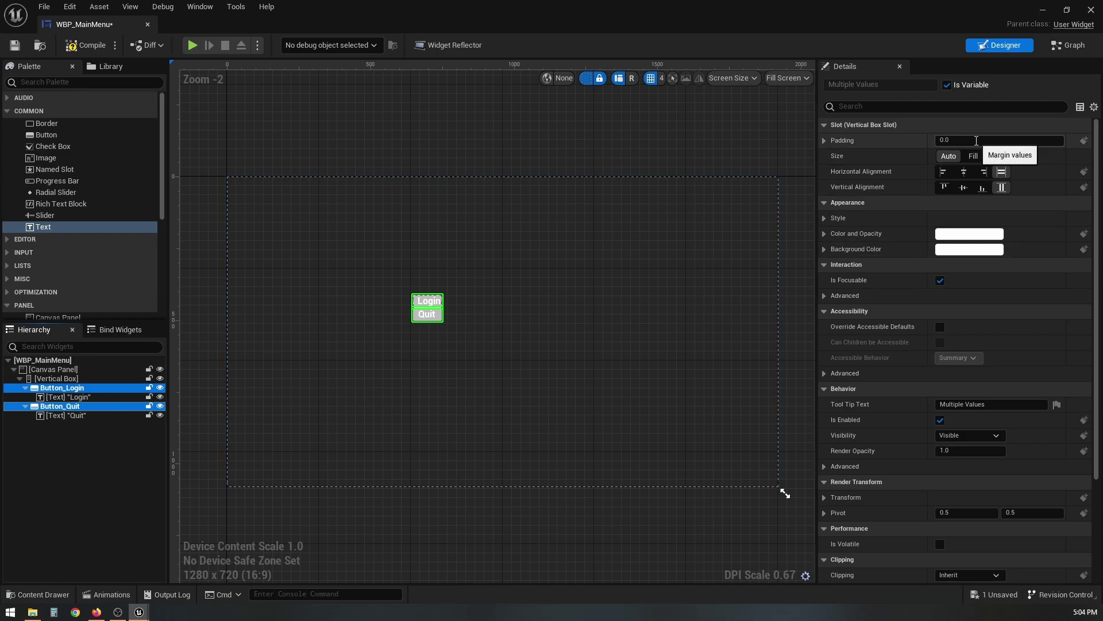
Set the padding of both buttons in the Vertical Box to 15
{"action": "left_click", "coordinate": [976, 140]}
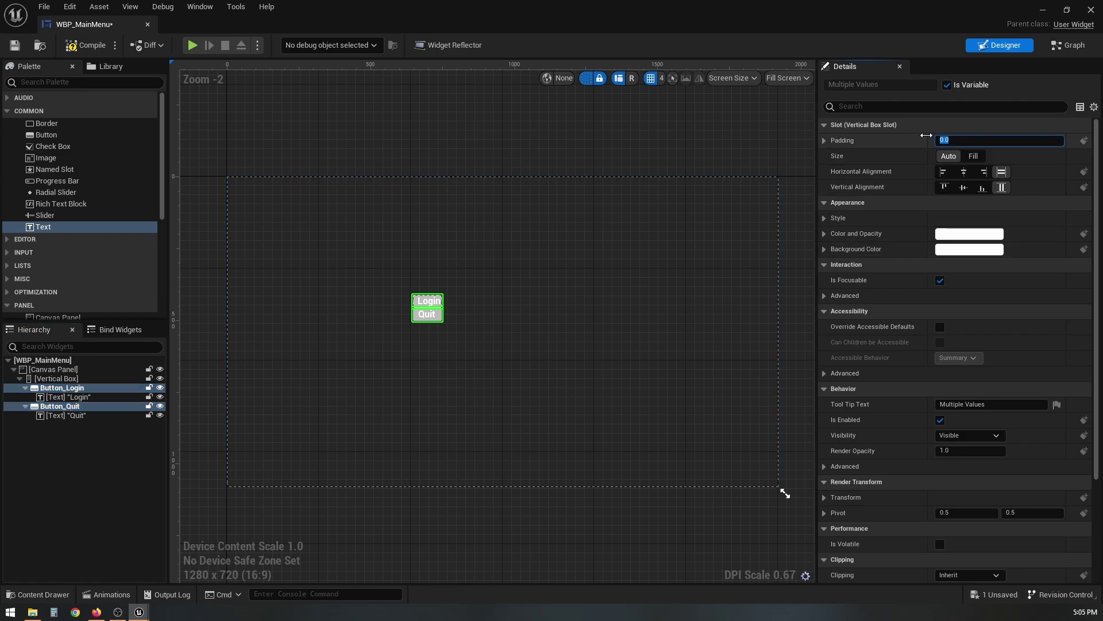
{"action": "type", "text": "15"}
{"action": "key", "text": "Return"}
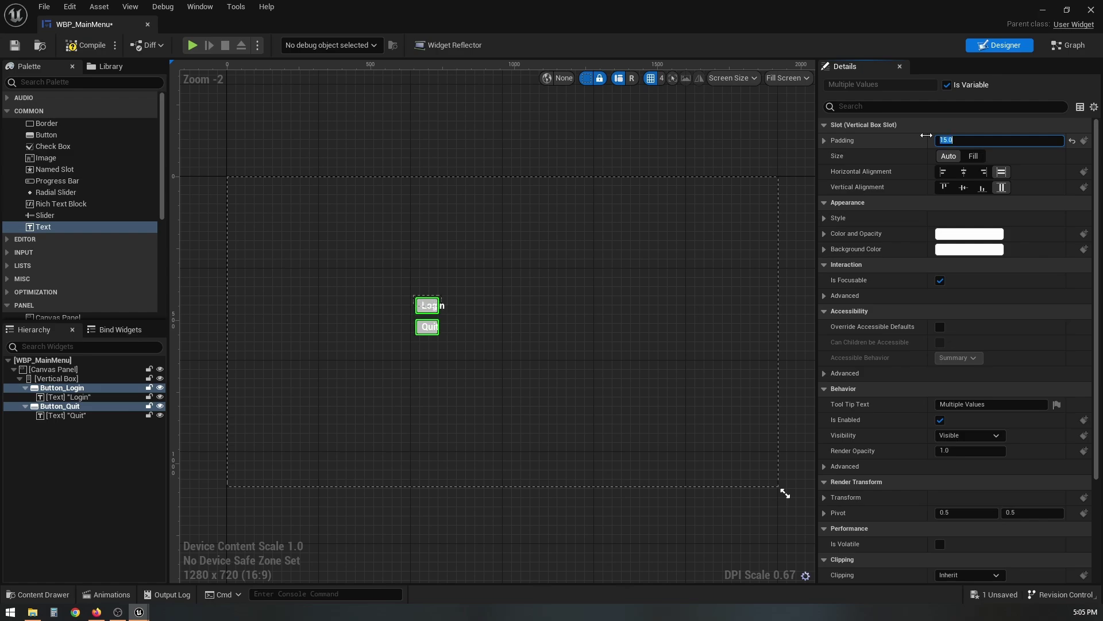
Anchor the Vertical Box to the canvas centre, matching its alignment and position to the anchor
{"action": "left_click", "coordinate": [76, 380]}
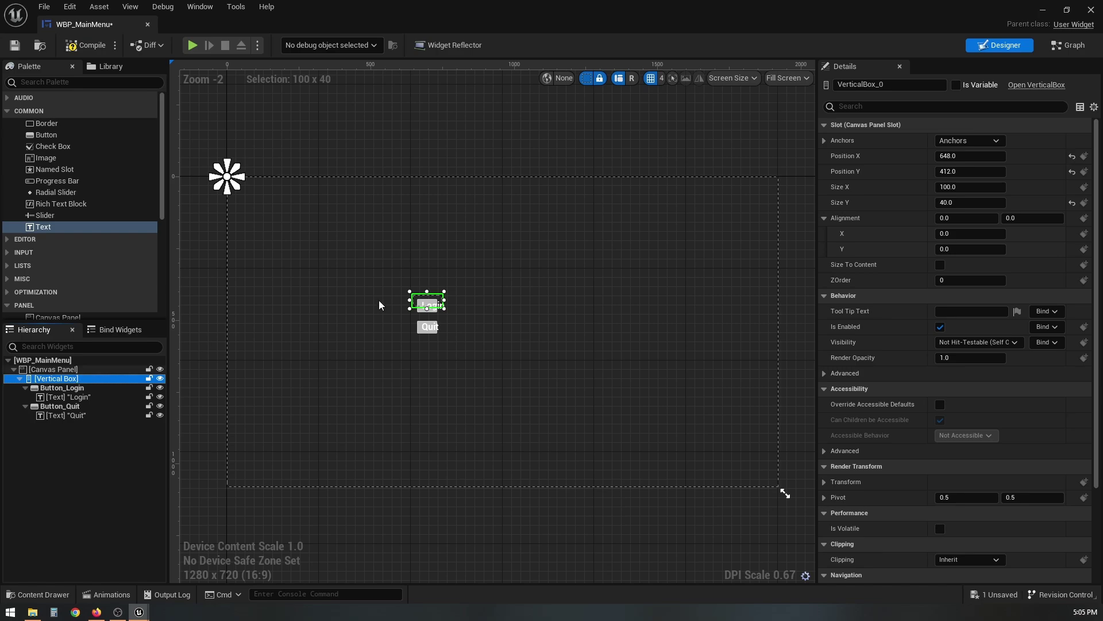
{"action": "left_click", "coordinate": [997, 143]}
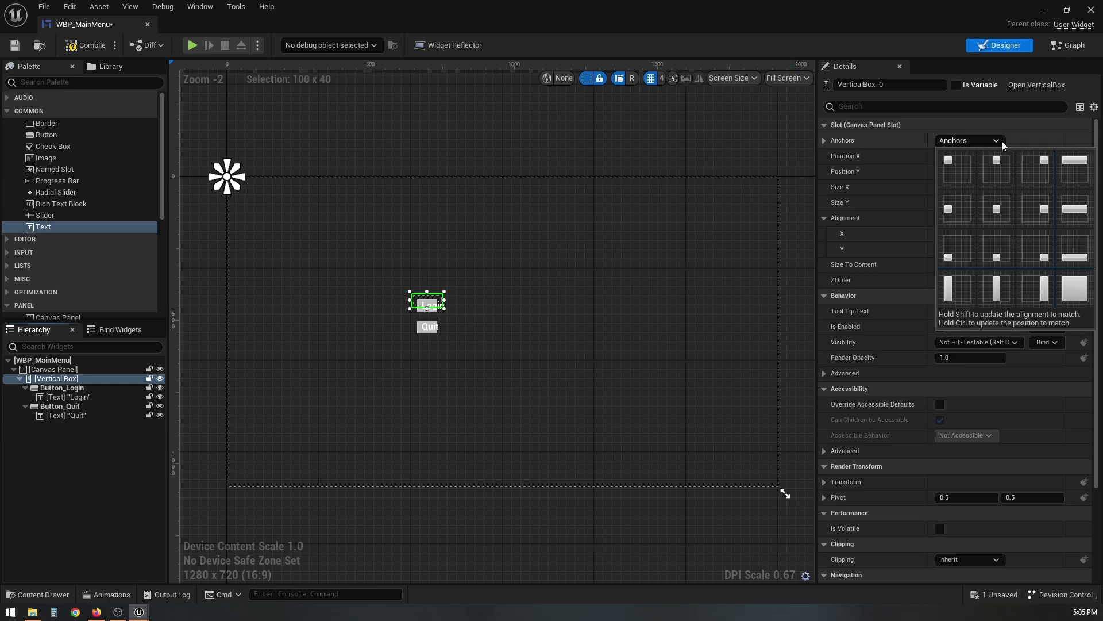
{"action": "left_click", "coordinate": [998, 210], "text": "ctrl+shift"}
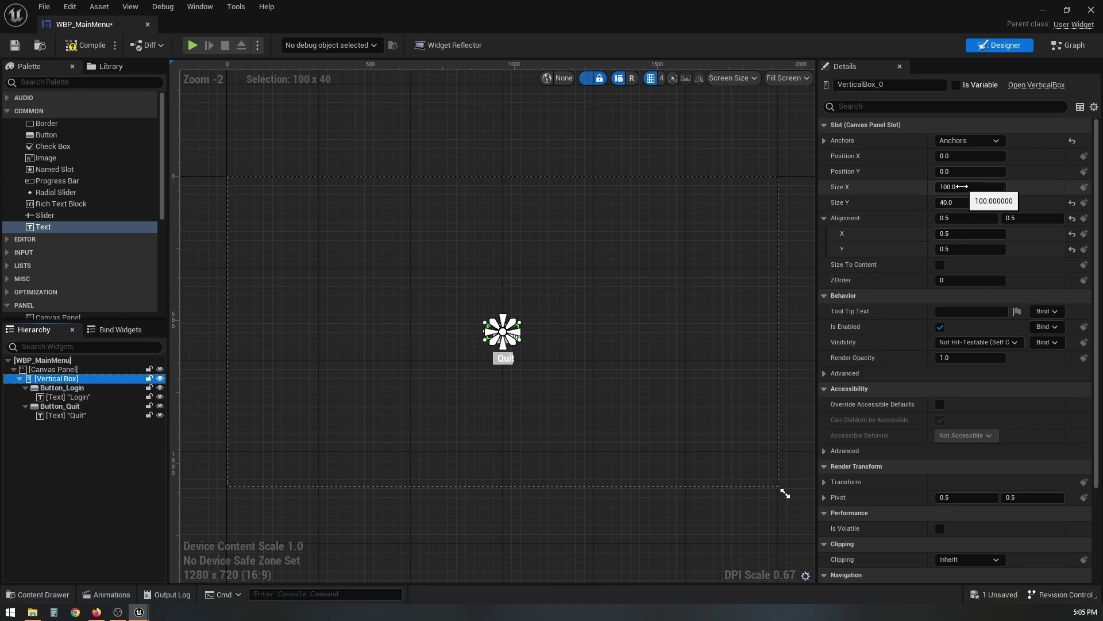
Set the Vertical Box size to 300 in X and 150 in Y, after trying a height of 200
{"action": "left_click", "coordinate": [962, 187]}
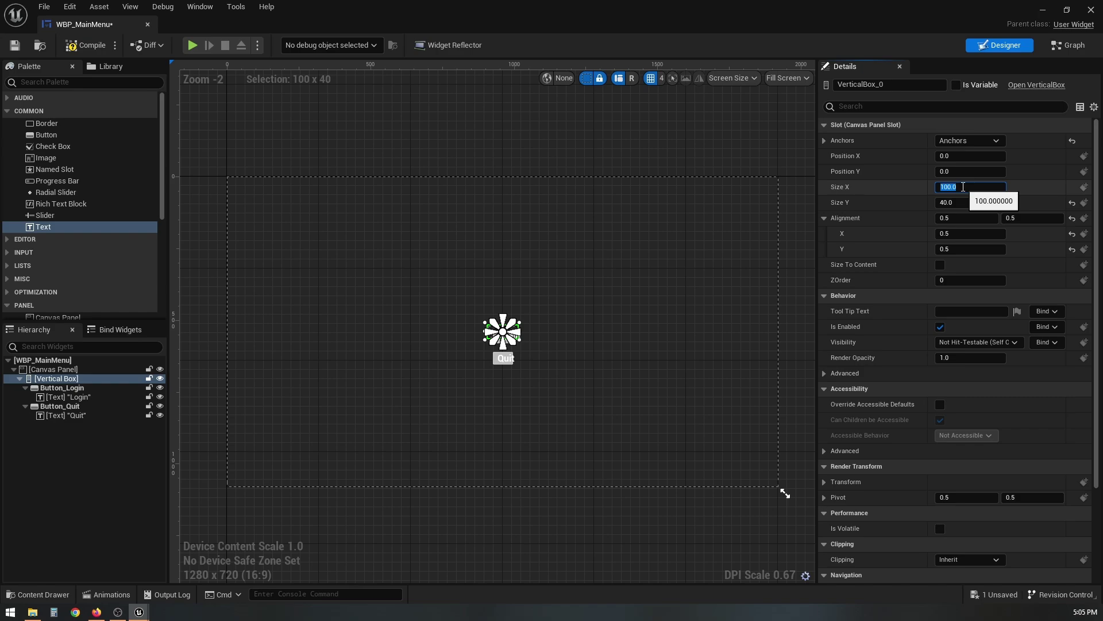
{"action": "type", "text": "300"}
{"action": "key", "text": "Return"}
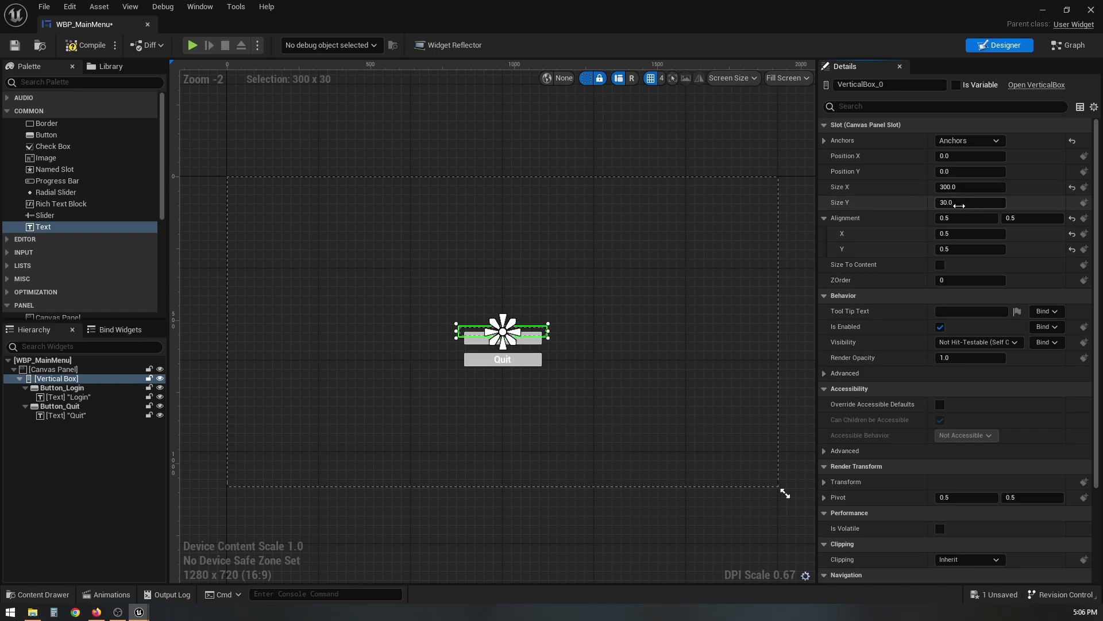
{"action": "left_click", "coordinate": [960, 203]}
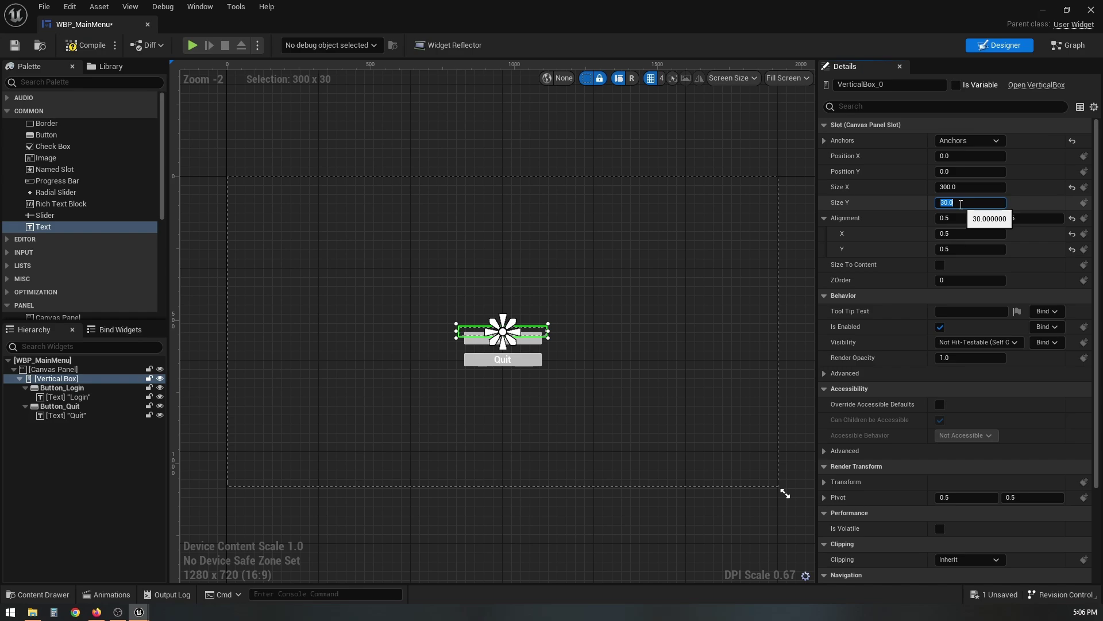
{"action": "type", "text": "200"}
{"action": "key", "text": "Return"}
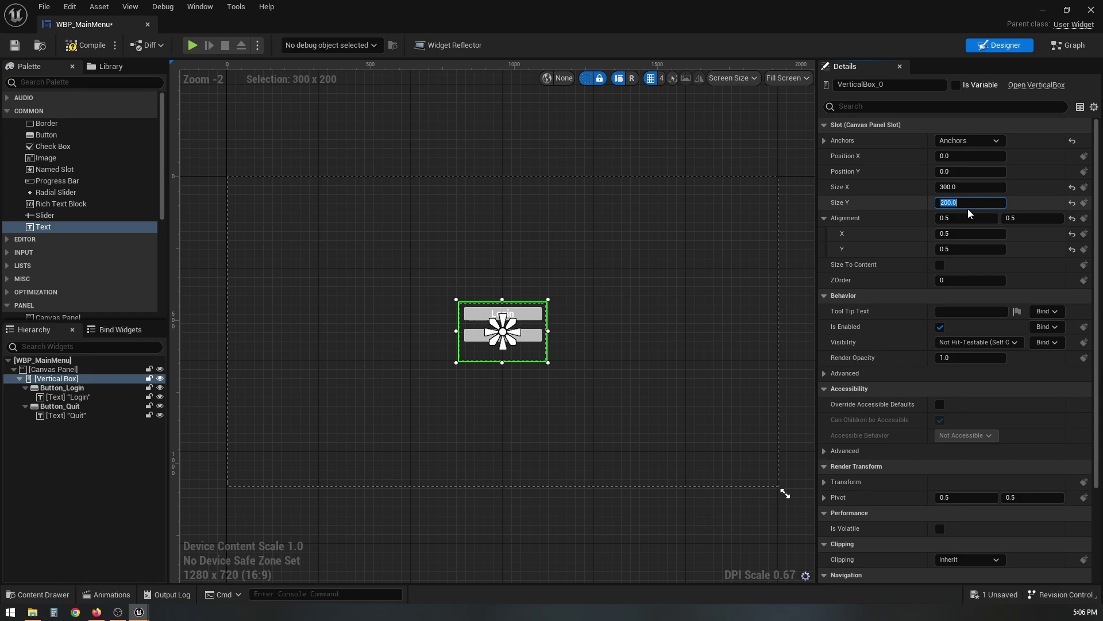
{"action": "key", "text": "Return"}
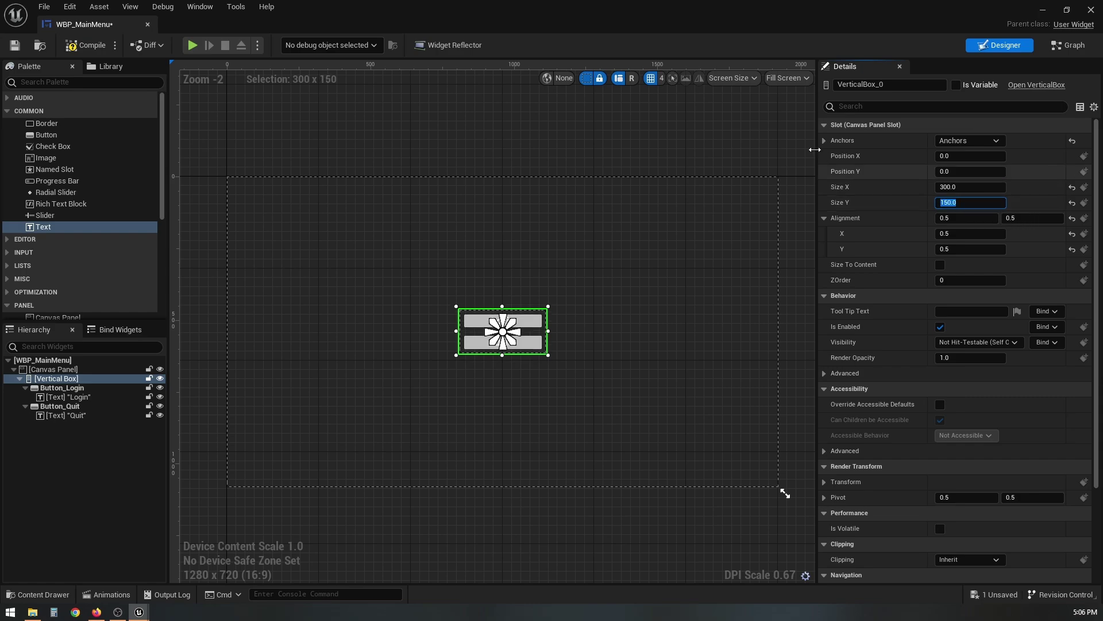
{"action": "left_click", "coordinate": [88, 436]}
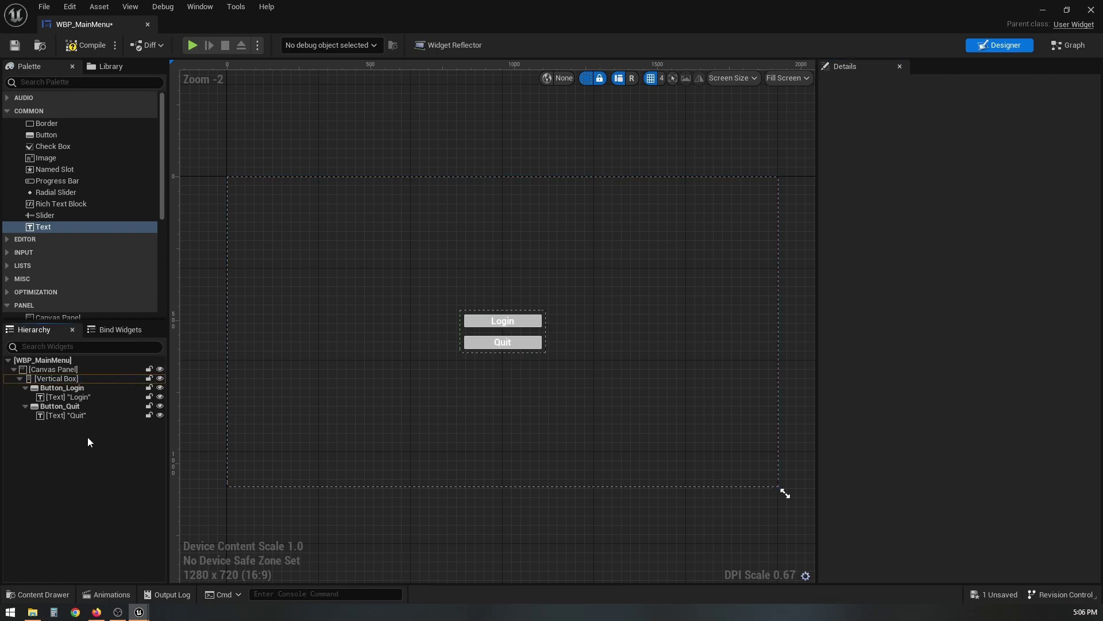
Add an On Clicked event for Button_Login to the event graph
{"action": "left_click", "coordinate": [80, 389]}
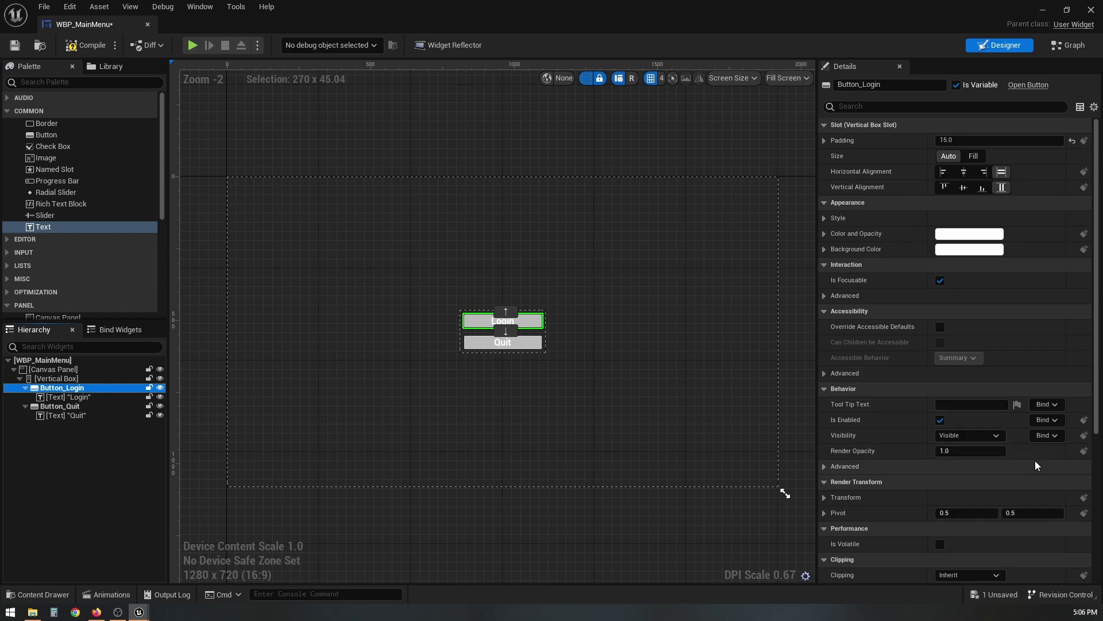
{"action": "scroll", "coordinate": [1036, 460], "scroll_direction": "down", "scroll_amount": 5}
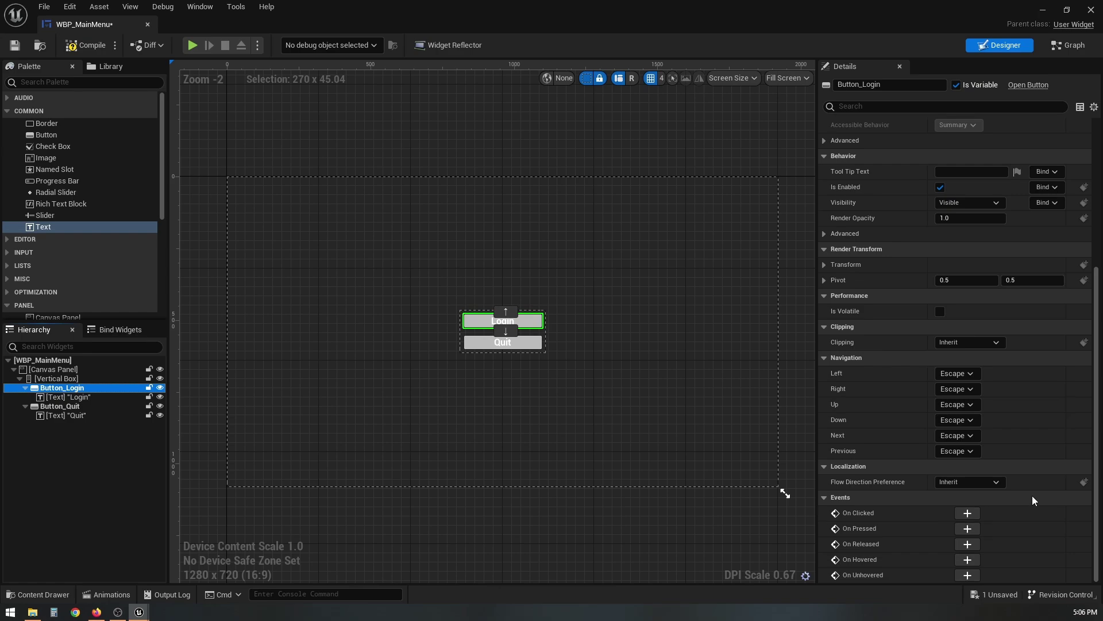
{"action": "left_click", "coordinate": [967, 513]}
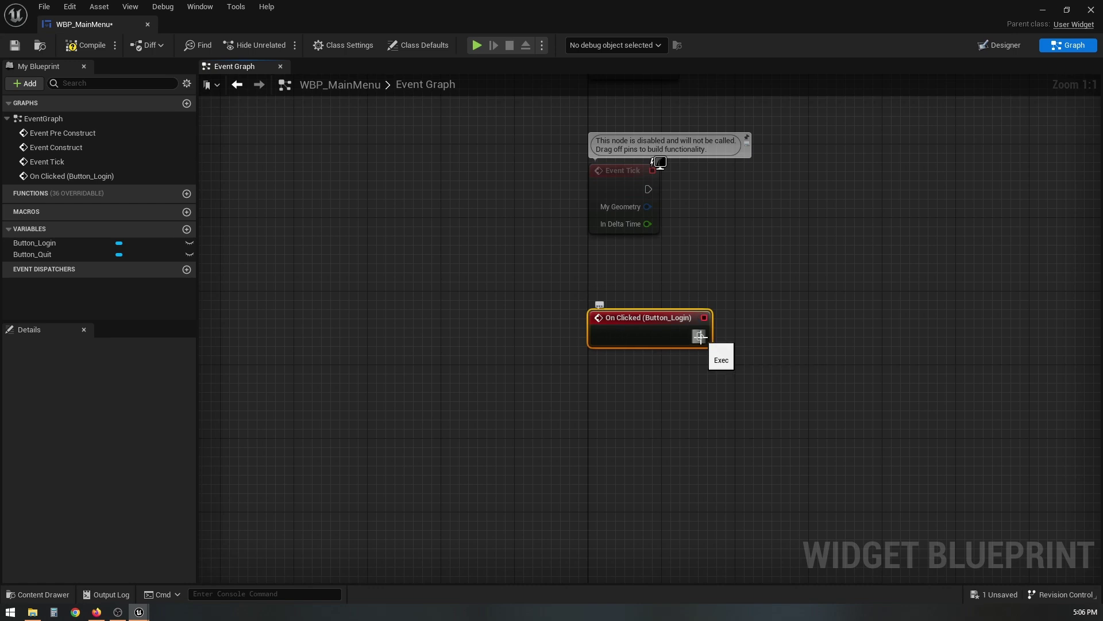
Connect an Open Level (by Name) node to Button_Login's On Clicked event, with the level name 127.0.0.1:7777
{"action": "left_click_drag", "start_coordinate": [699, 337], "coordinate": [775, 326]}
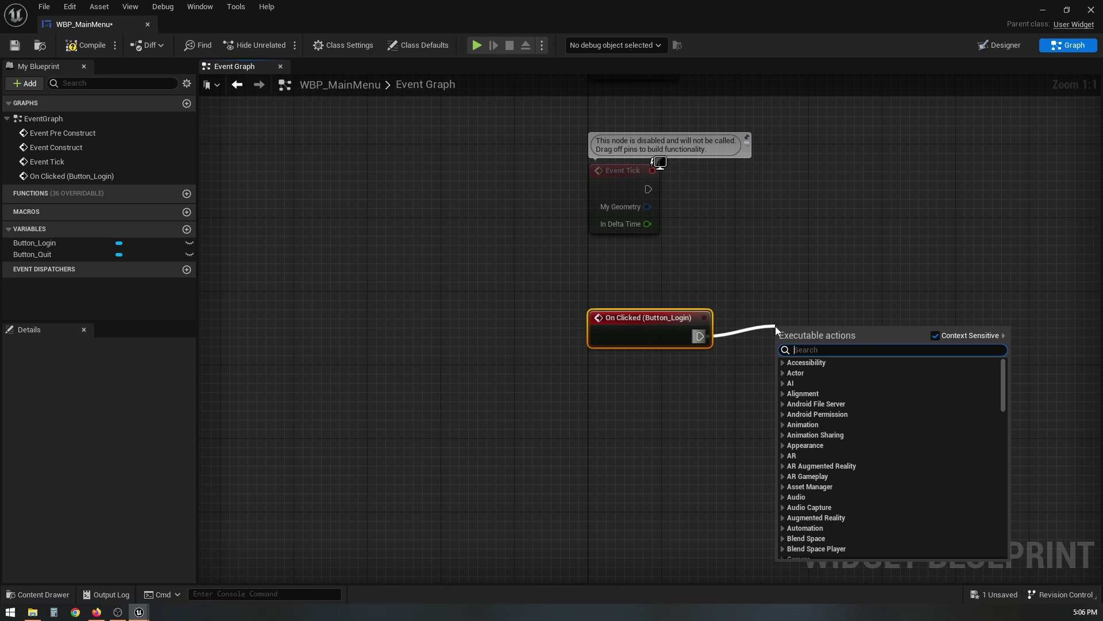
{"action": "type", "text": "Open"}
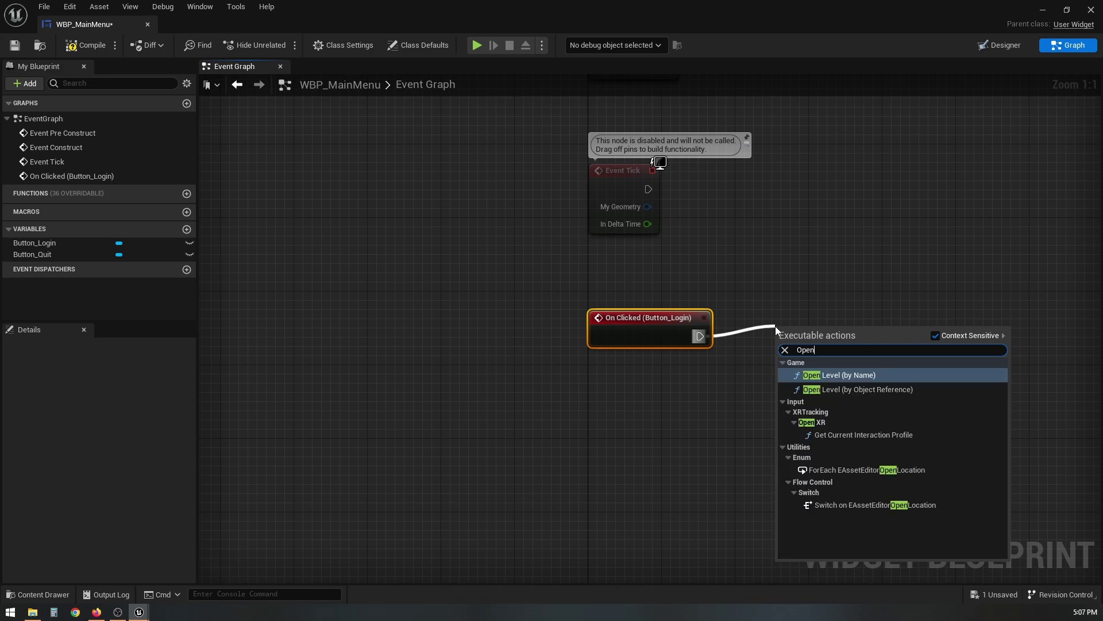
{"action": "key", "text": "Return"}
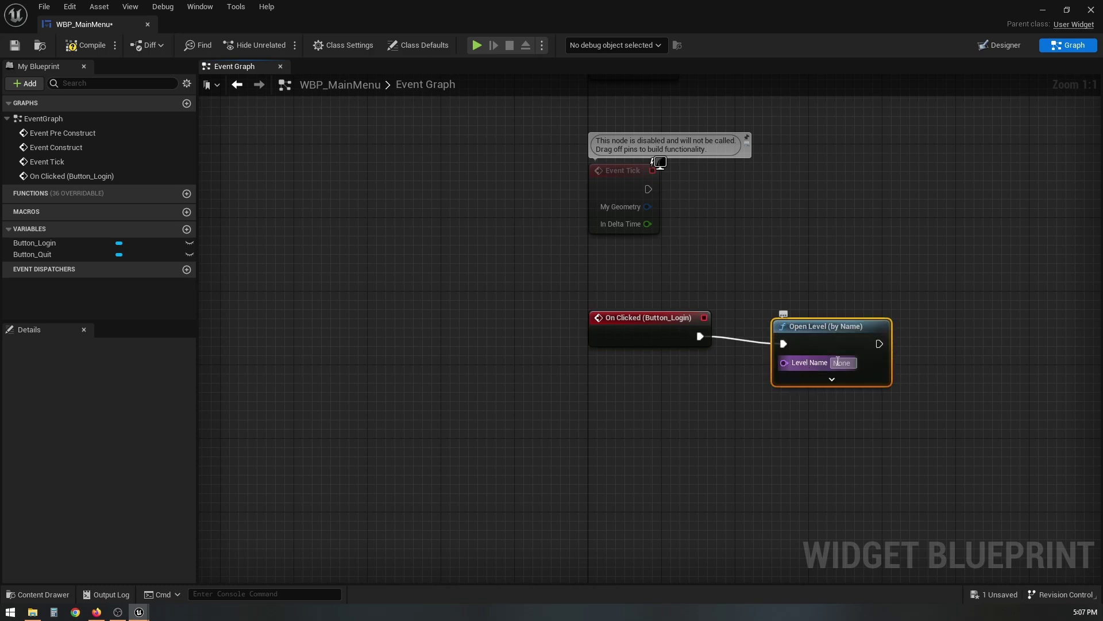
{"action": "left_click", "coordinate": [840, 362]}
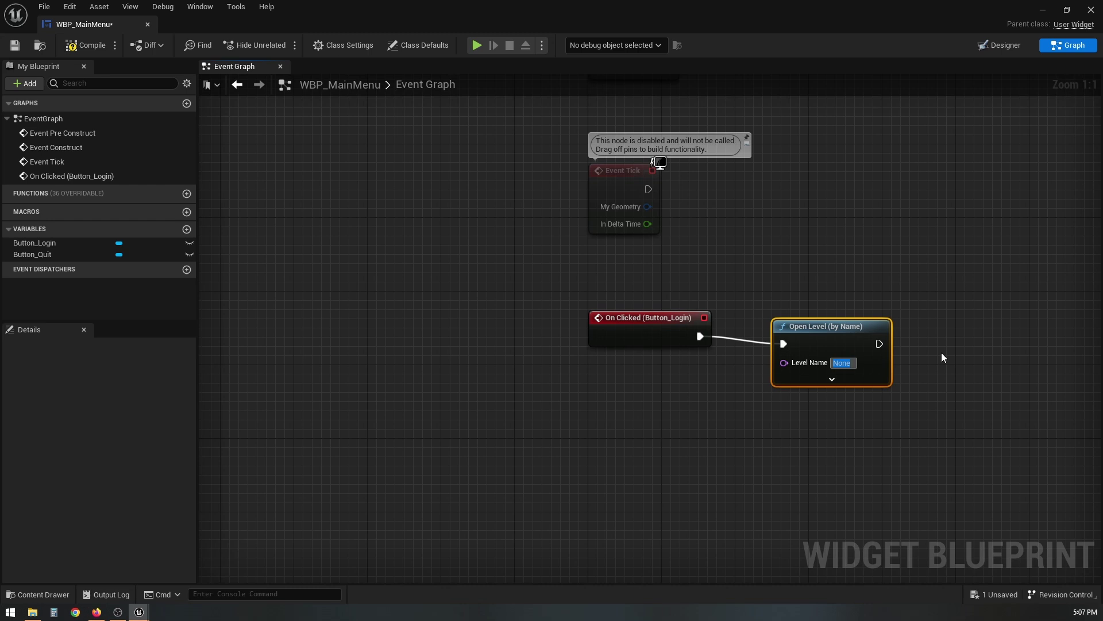
{"action": "type", "text": "1"}
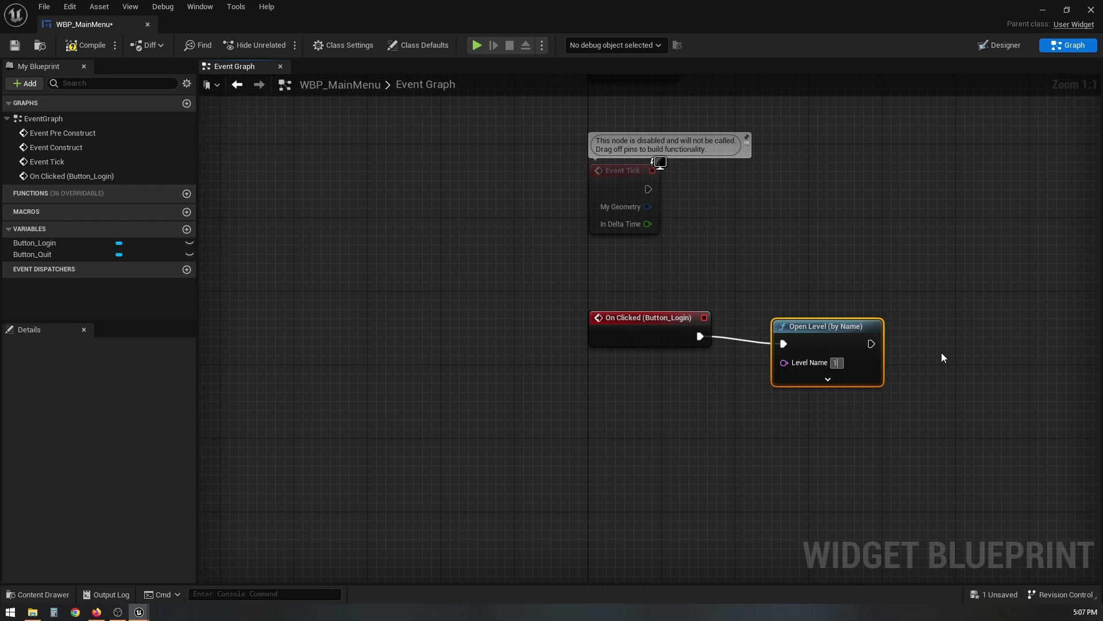
{"action": "type", "text": "27.0.0.1"}
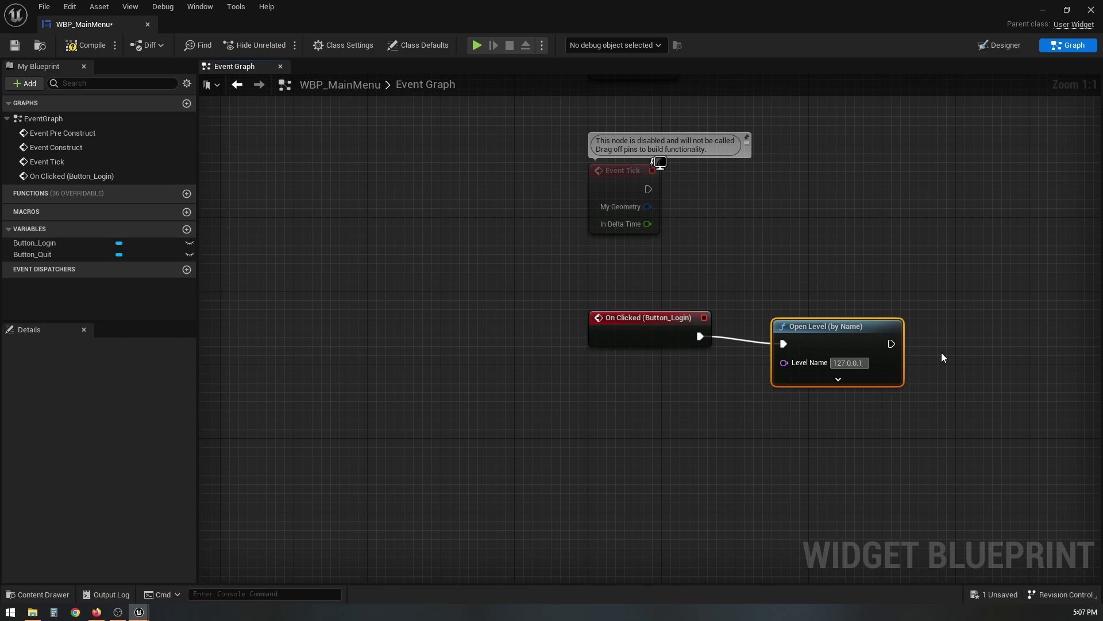
{"action": "type", "text": ":7777"}
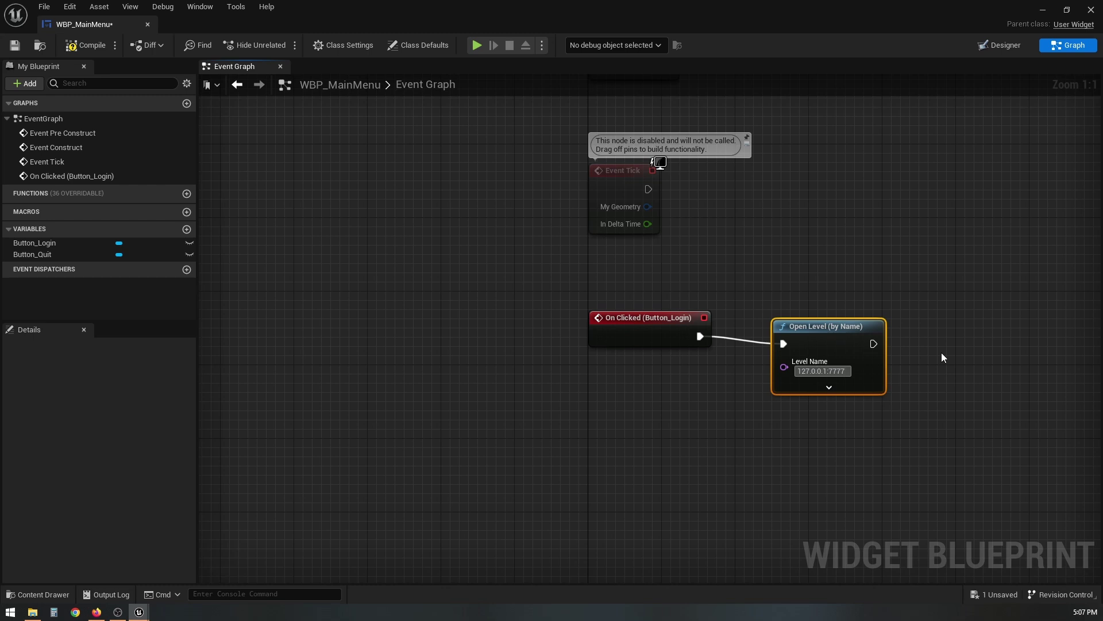
Add an On Clicked event for Button_Quit to the widget's event graph
{"action": "key", "text": "Return"}
{"action": "left_click", "coordinate": [1004, 46]}
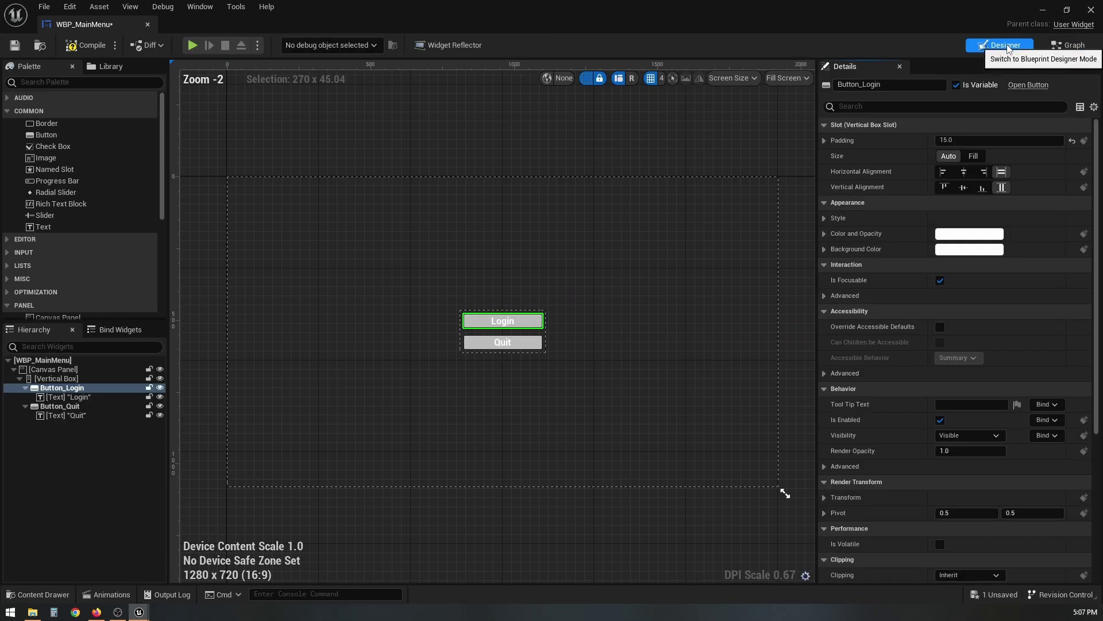
{"action": "left_click", "coordinate": [80, 406]}
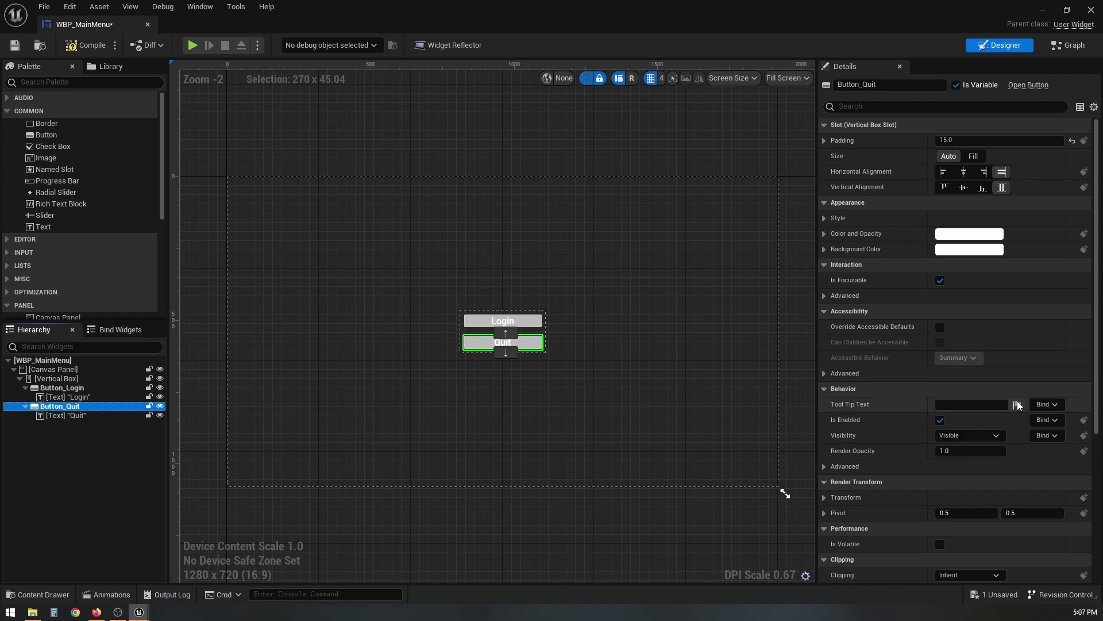
{"action": "scroll", "coordinate": [1025, 365], "scroll_direction": "down", "scroll_amount": 5}
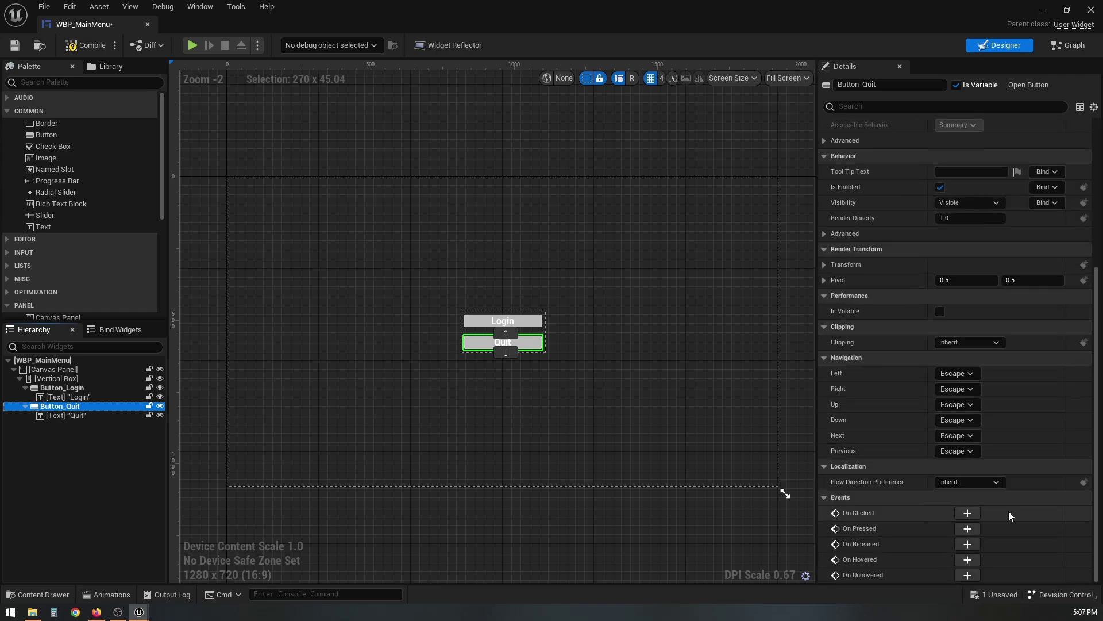
{"action": "left_click", "coordinate": [977, 512]}
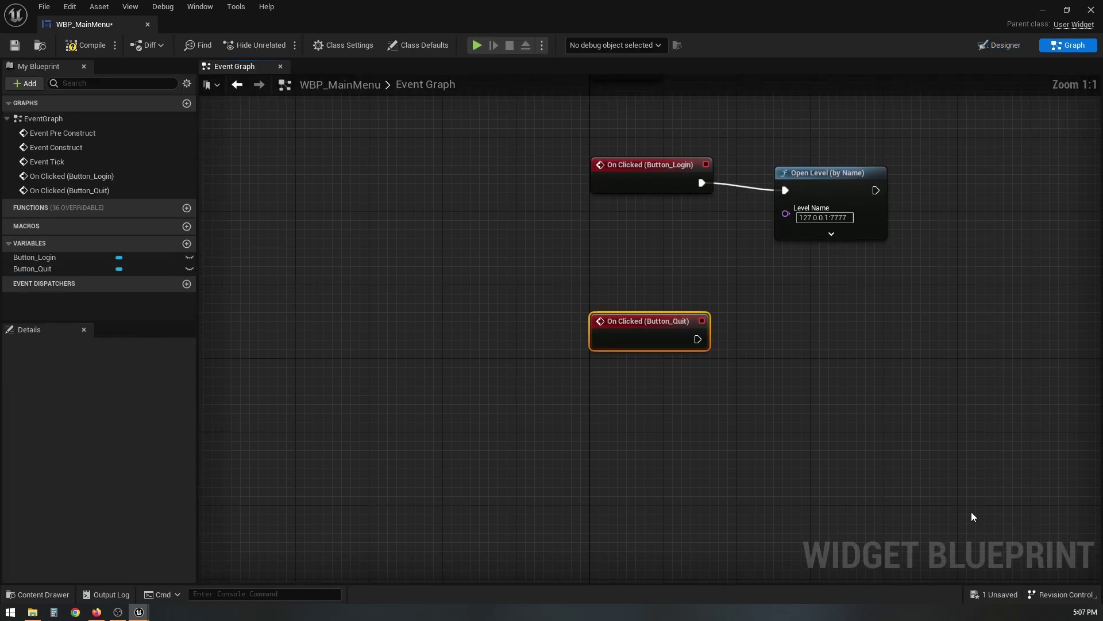
Connect a Quit Game node to Button_Quit's On Clicked event
{"action": "left_click_drag", "start_coordinate": [697, 337], "coordinate": [765, 339]}
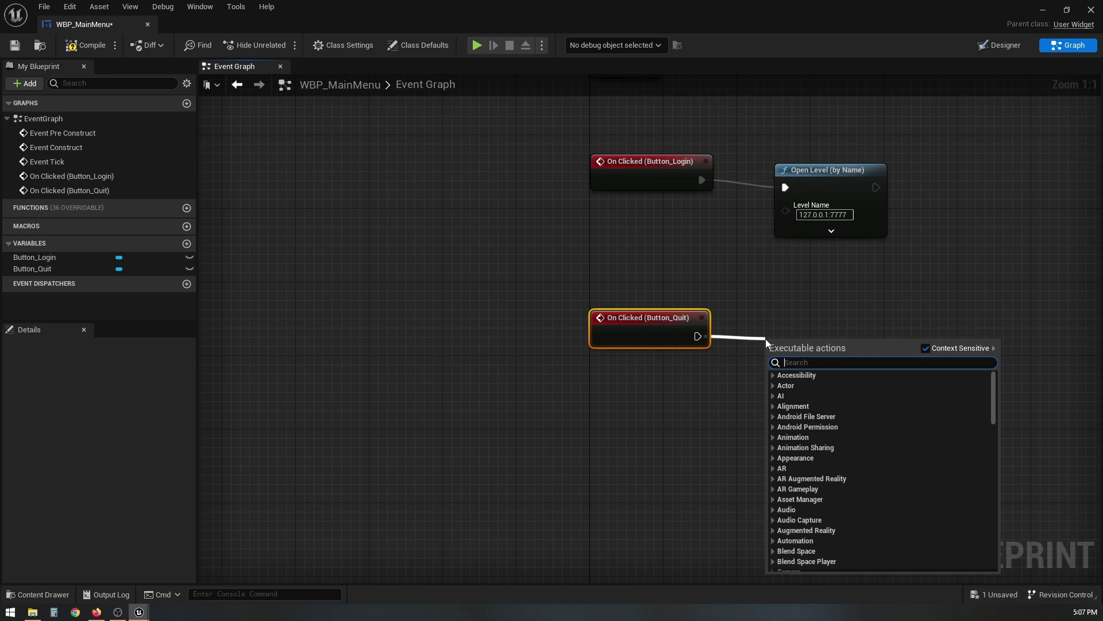
{"action": "type", "text": "quit"}
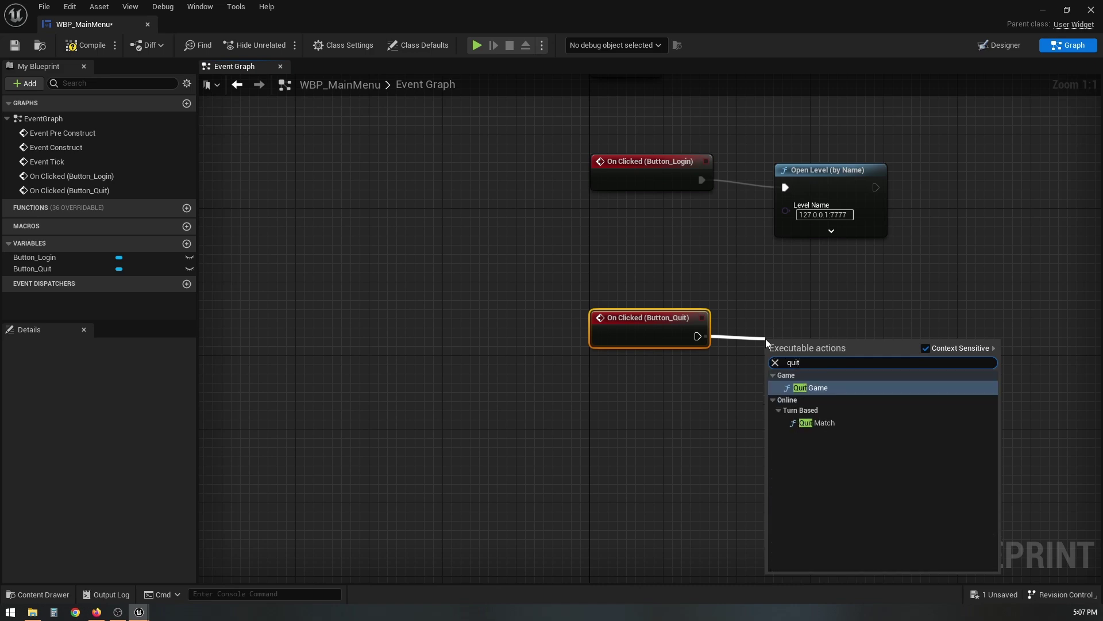
{"action": "key", "text": "Return"}
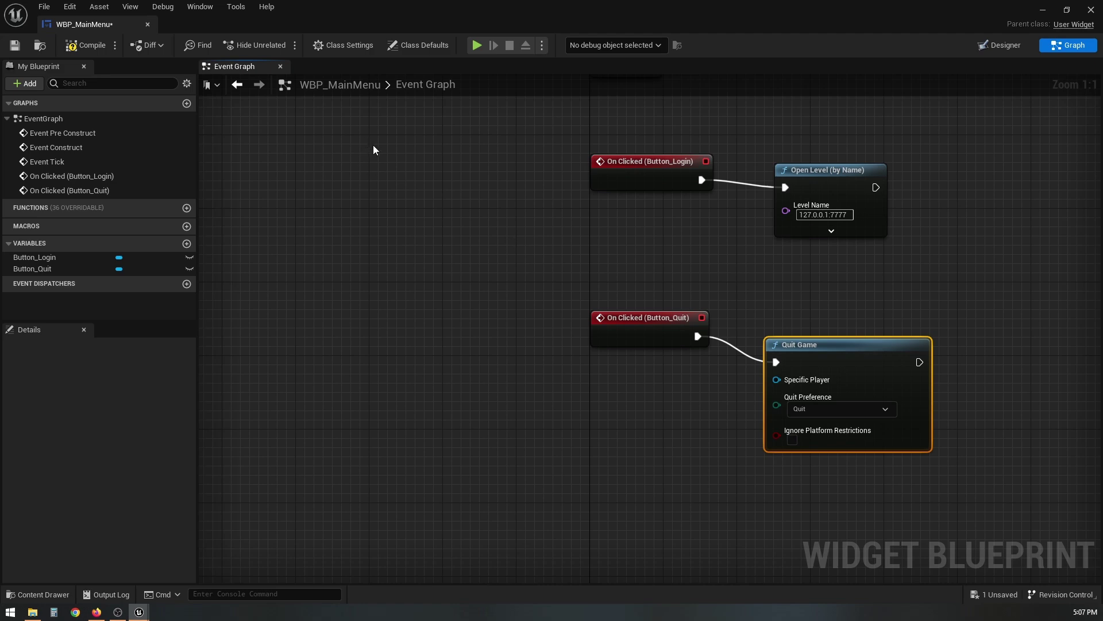
Compile and save the WBP_MainMenu widget blueprint, closing its editor
{"action": "left_click", "coordinate": [85, 46]}
{"action": "left_click", "coordinate": [15, 46]}
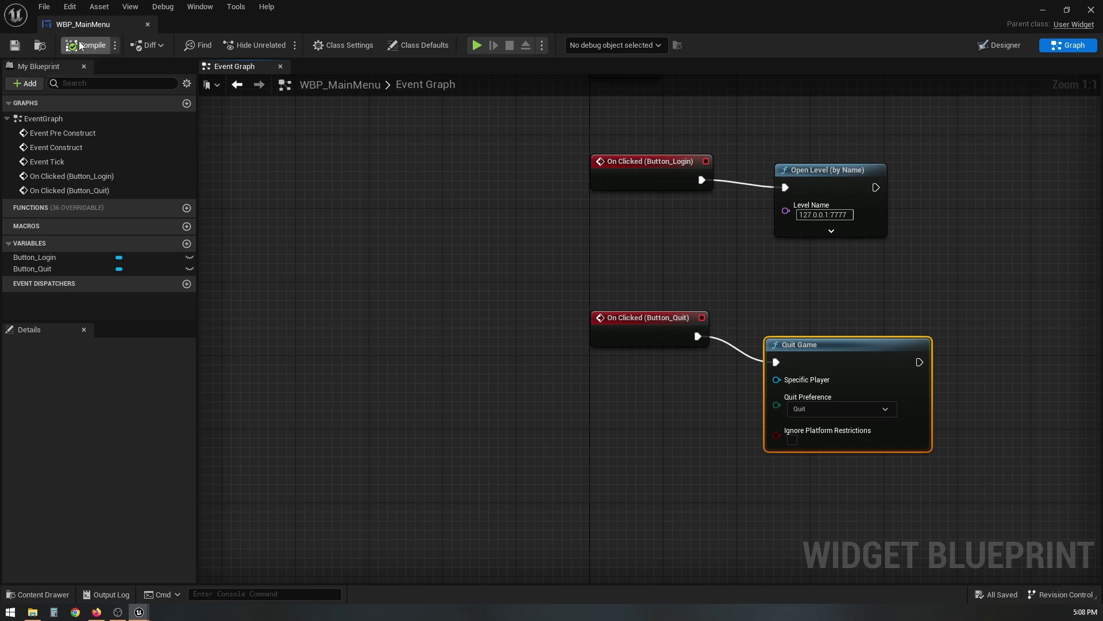
{"action": "left_click", "coordinate": [147, 25]}
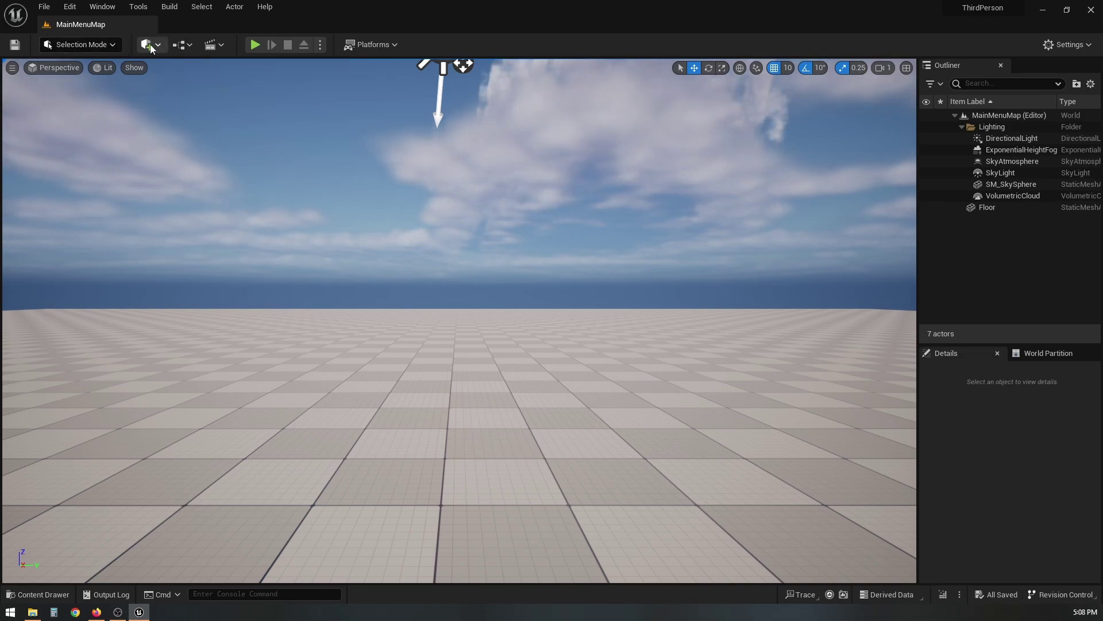
Open the MainMenuMap level blueprint and delete its Event Tick node
{"action": "left_click", "coordinate": [188, 47]}
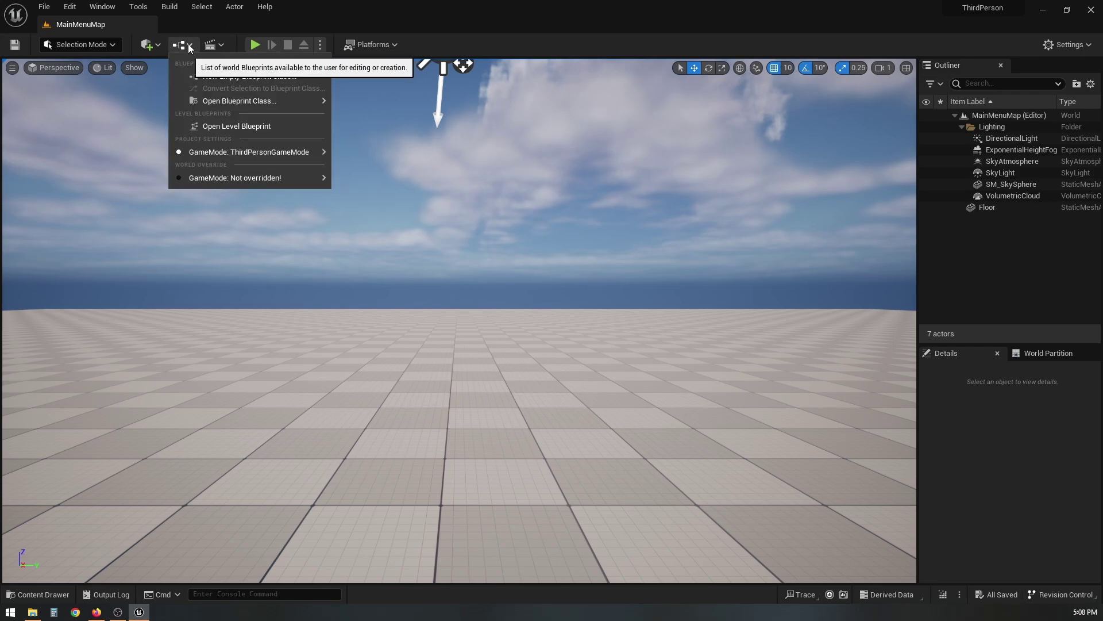
{"action": "left_click", "coordinate": [228, 126]}
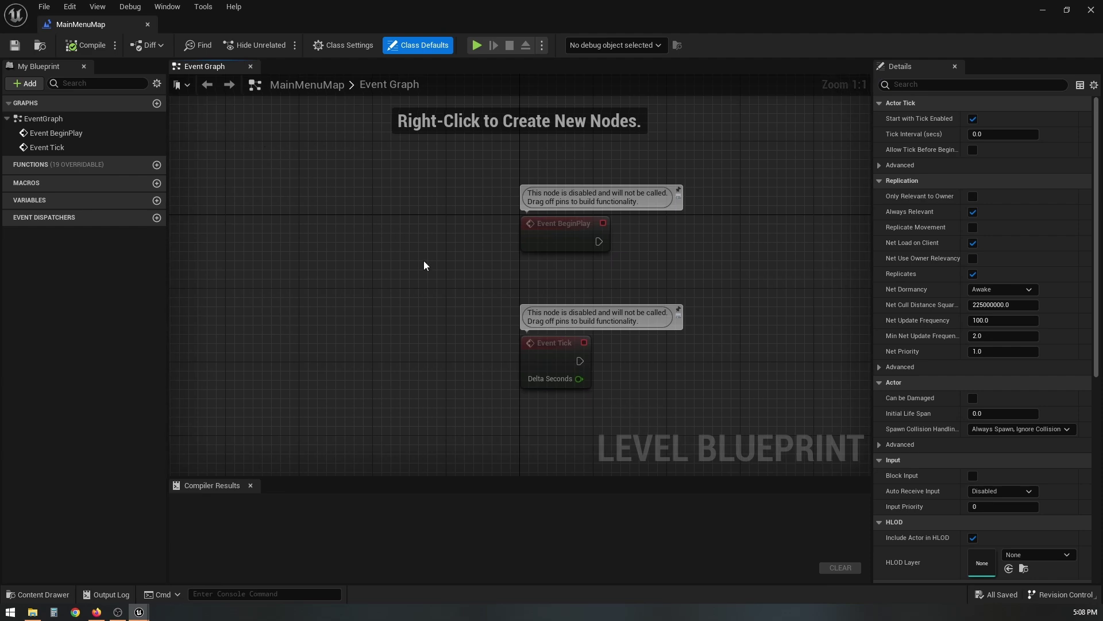
{"action": "left_click", "coordinate": [552, 343]}
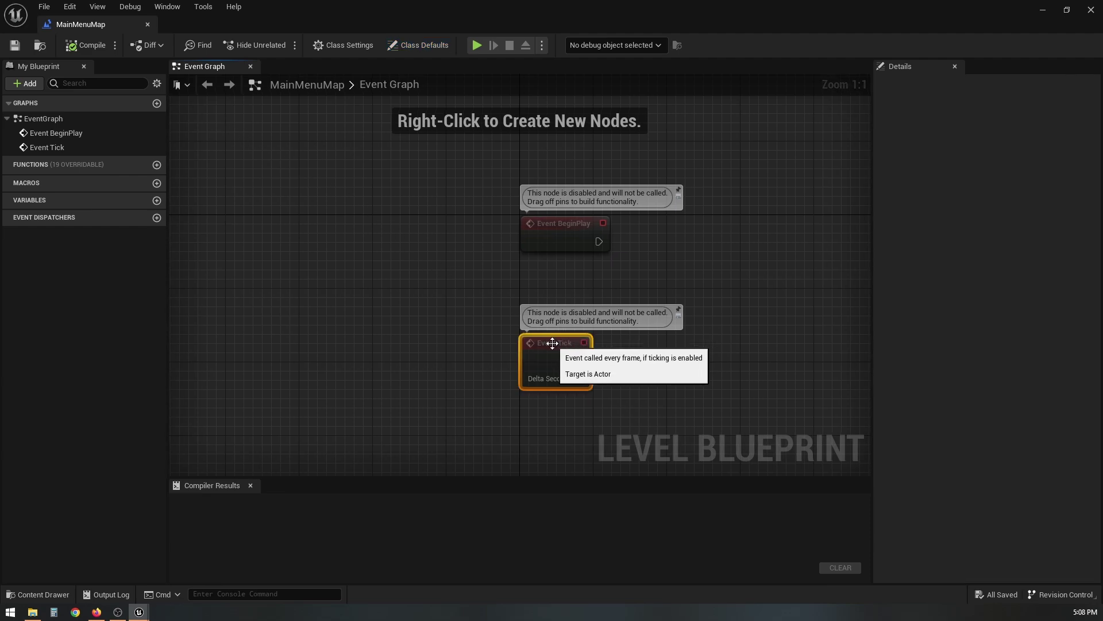
{"action": "key", "text": "Delete"}
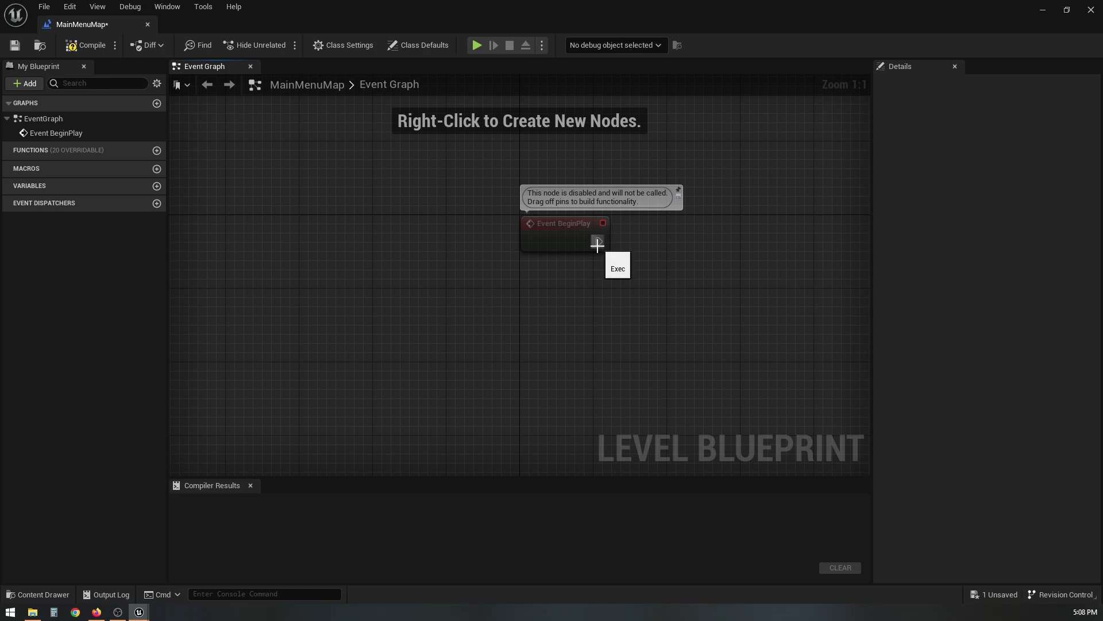
Connect a Create Widget node to Event BeginPlay, with WBP_MainMenu as its class
{"action": "left_click_drag", "start_coordinate": [597, 243], "coordinate": [656, 236]}
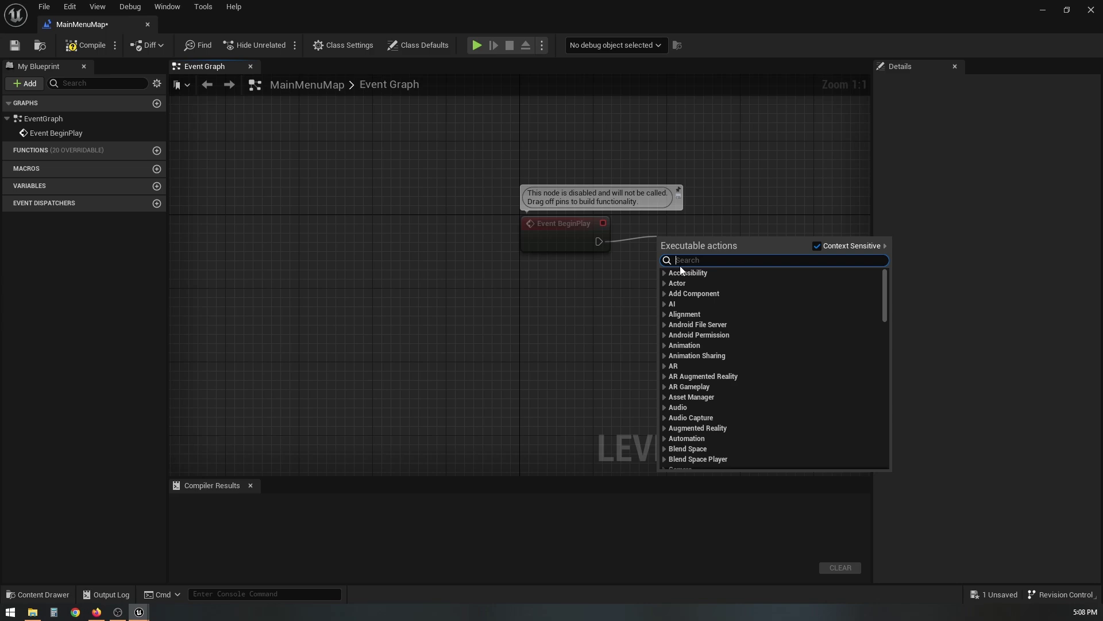
{"action": "type", "text": "create wi"}
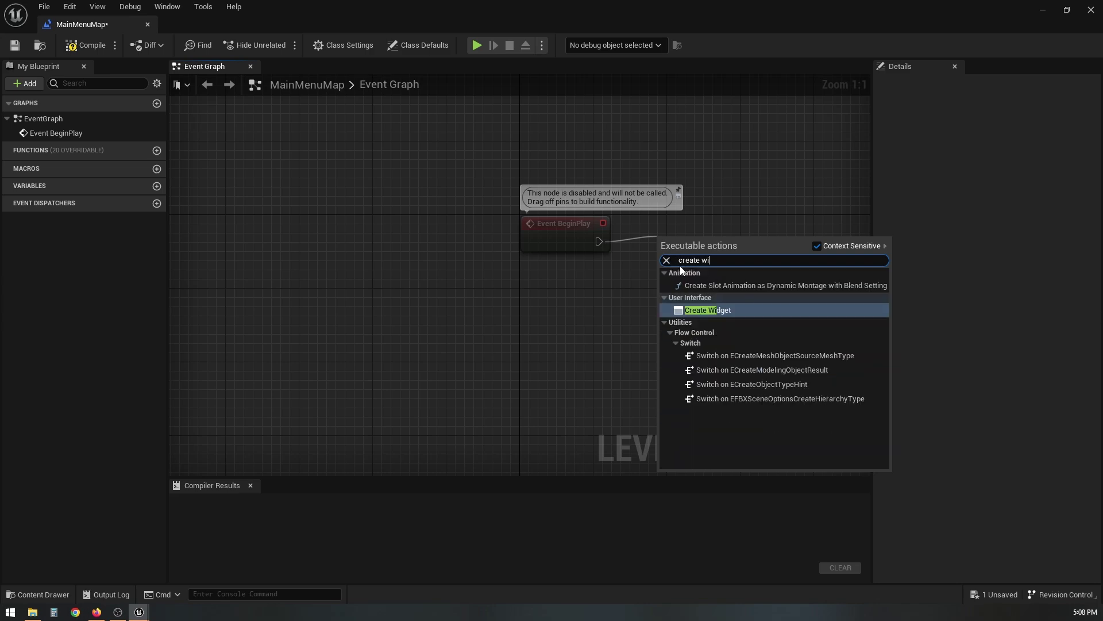
{"action": "type", "text": "d"}
{"action": "key", "text": "Return"}
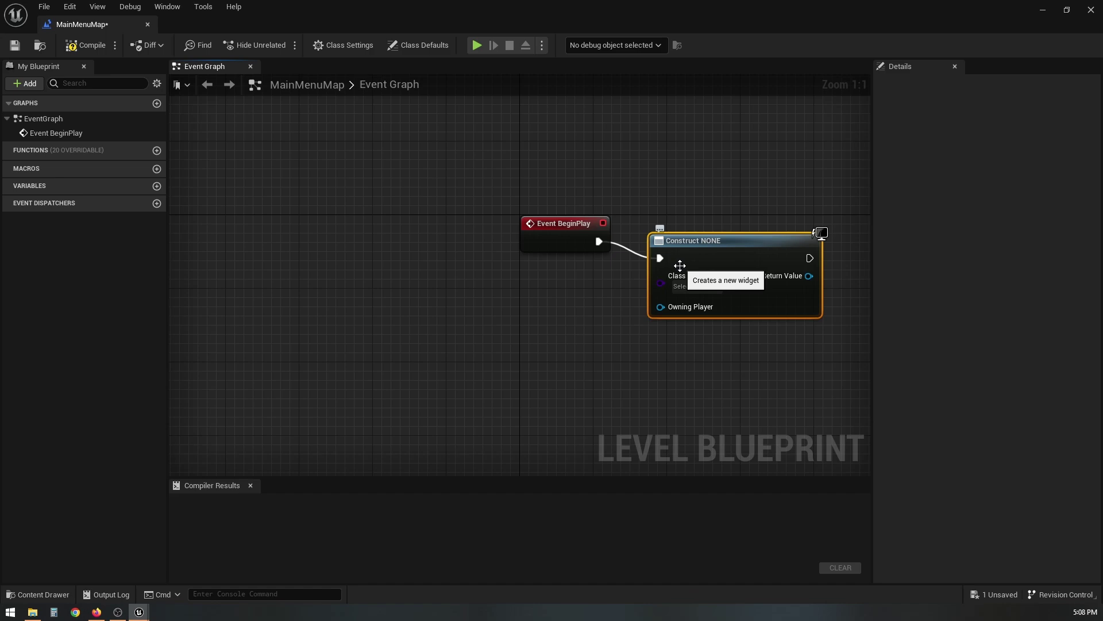
{"action": "left_click", "coordinate": [713, 288]}
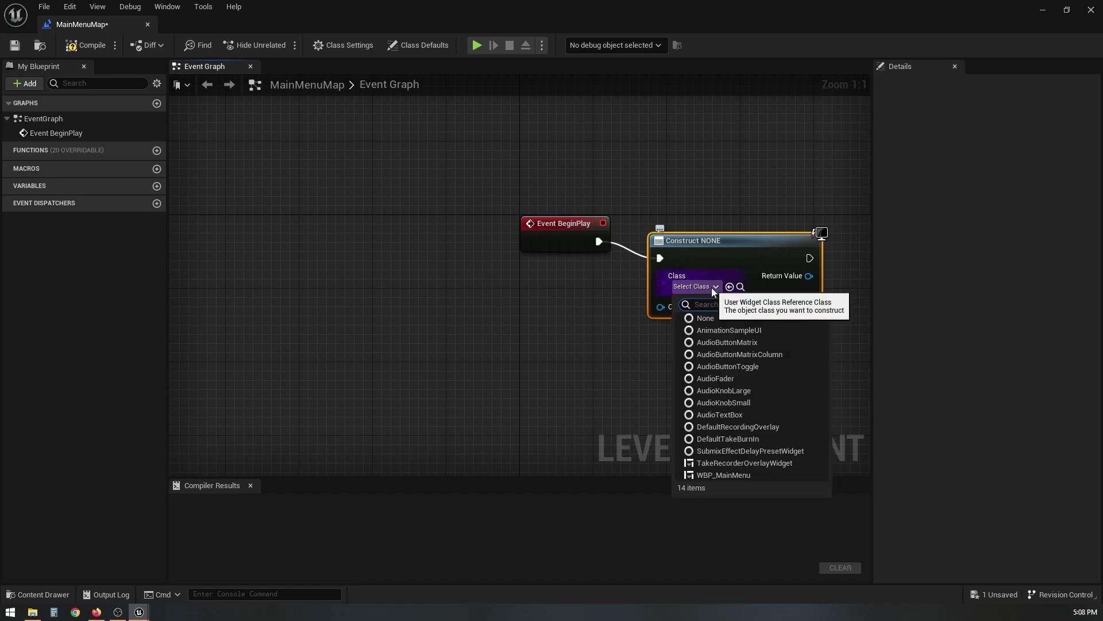
{"action": "type", "text": "WBP"}
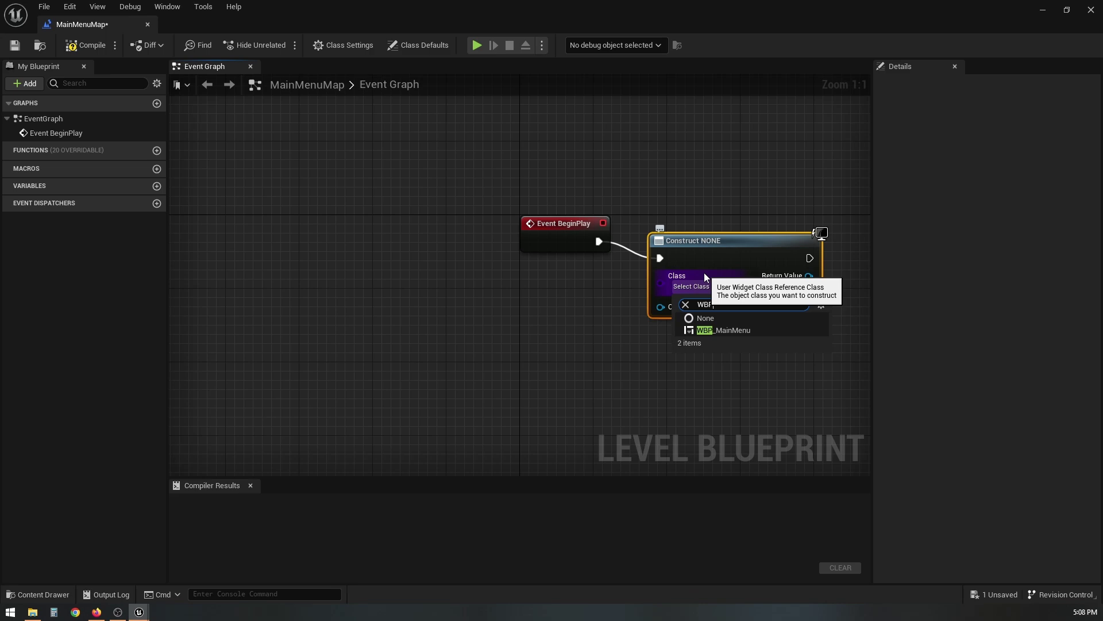
{"action": "left_click", "coordinate": [731, 331]}
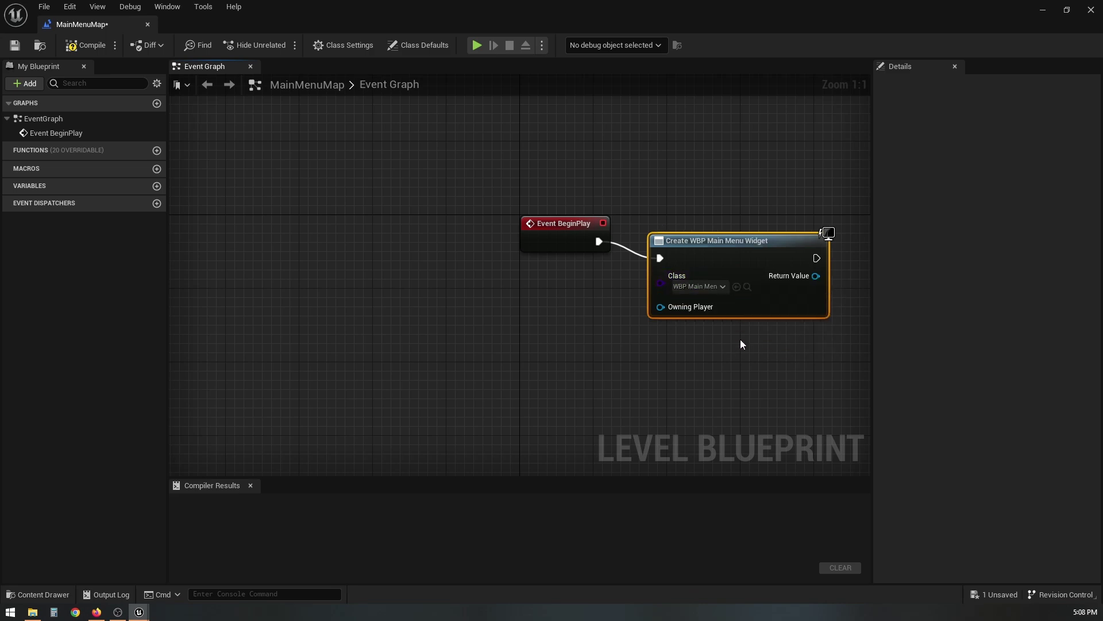
Connect an Add to Viewport node to the Create Widget node's return value and align it beside that node
{"action": "right_click_drag", "start_coordinate": [741, 343], "coordinate": [555, 326]}
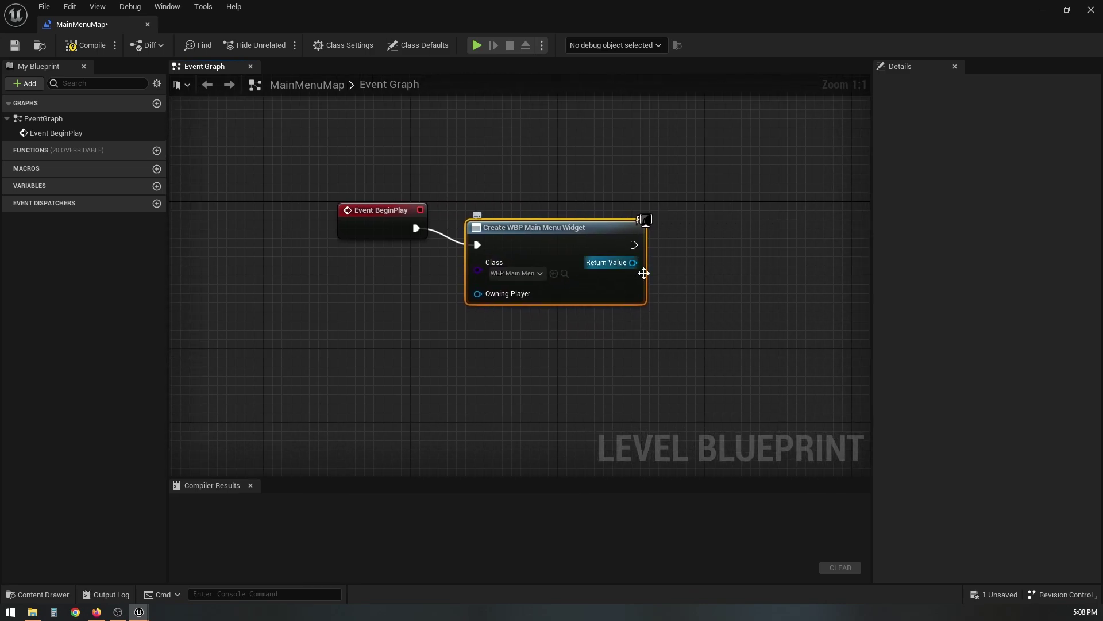
{"action": "left_click_drag", "start_coordinate": [632, 263], "coordinate": [710, 262]}
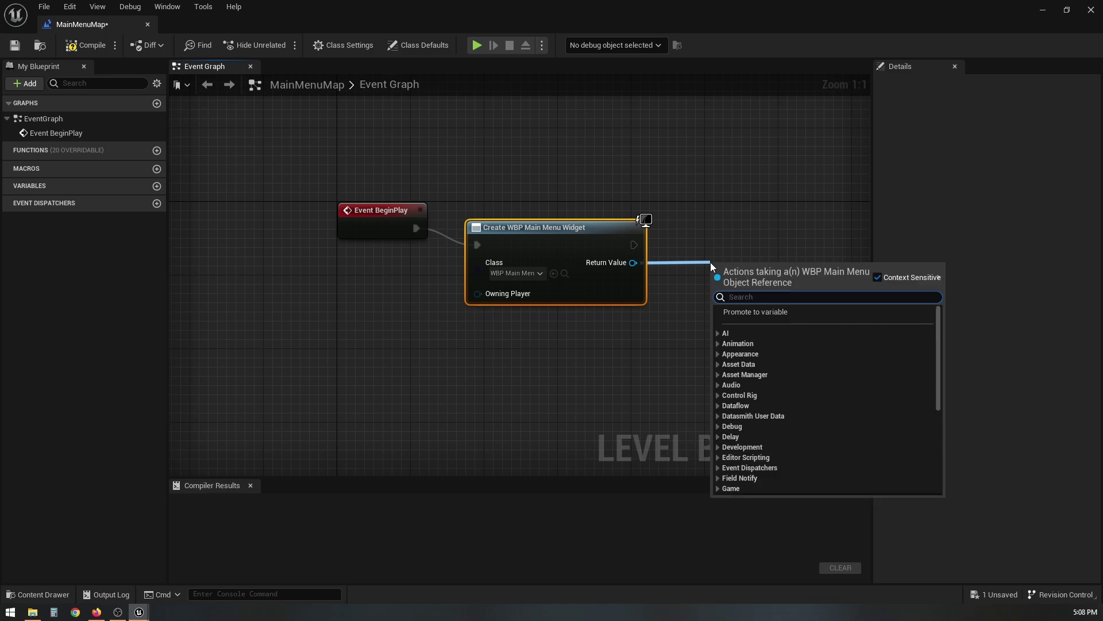
{"action": "type", "text": "add"}
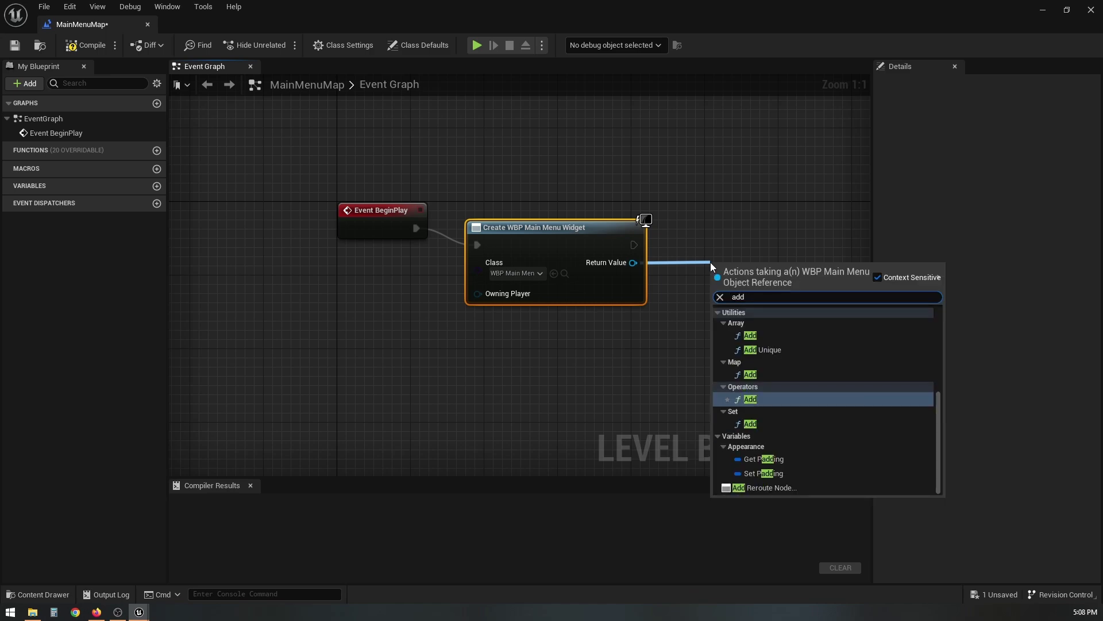
{"action": "type", "text": " to"}
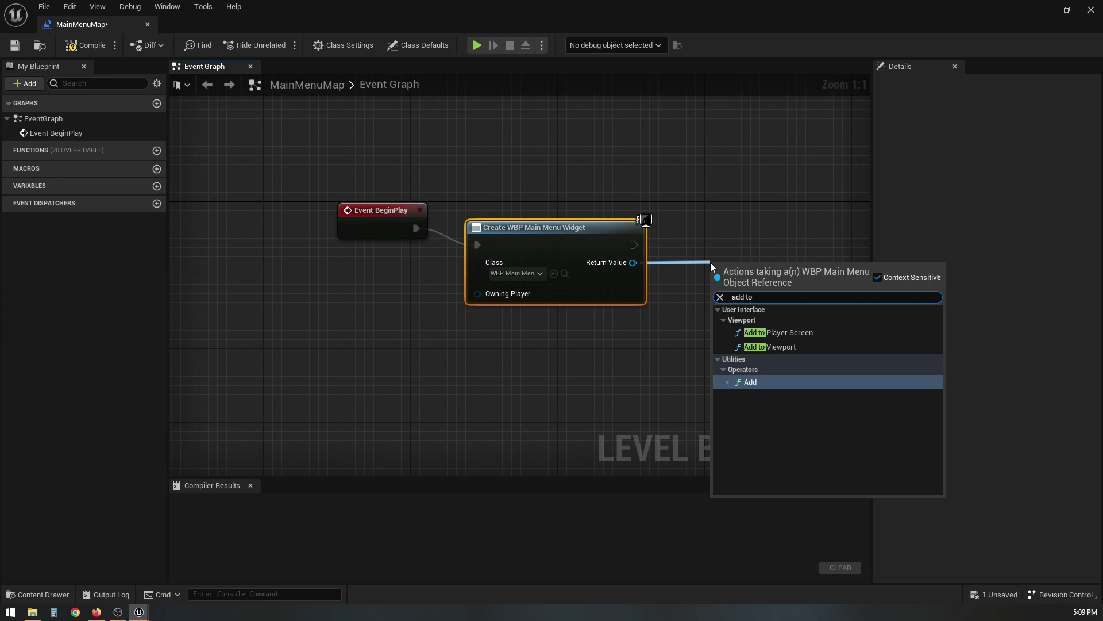
{"action": "type", "text": "v"}
{"action": "key", "text": "Return"}
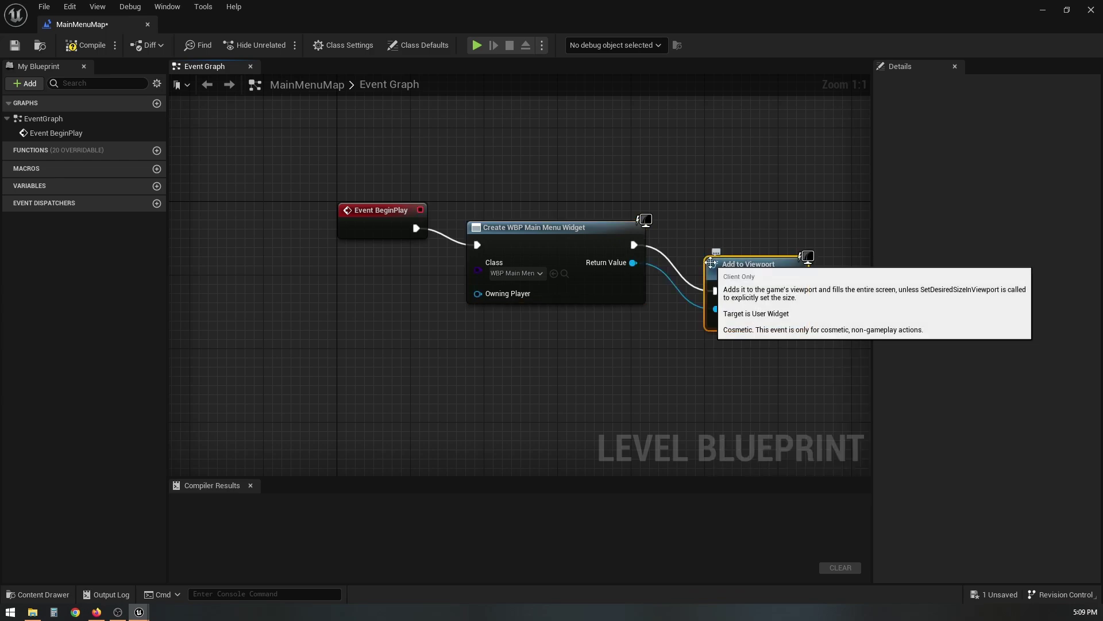
{"action": "left_click_drag", "start_coordinate": [711, 263], "coordinate": [737, 223]}
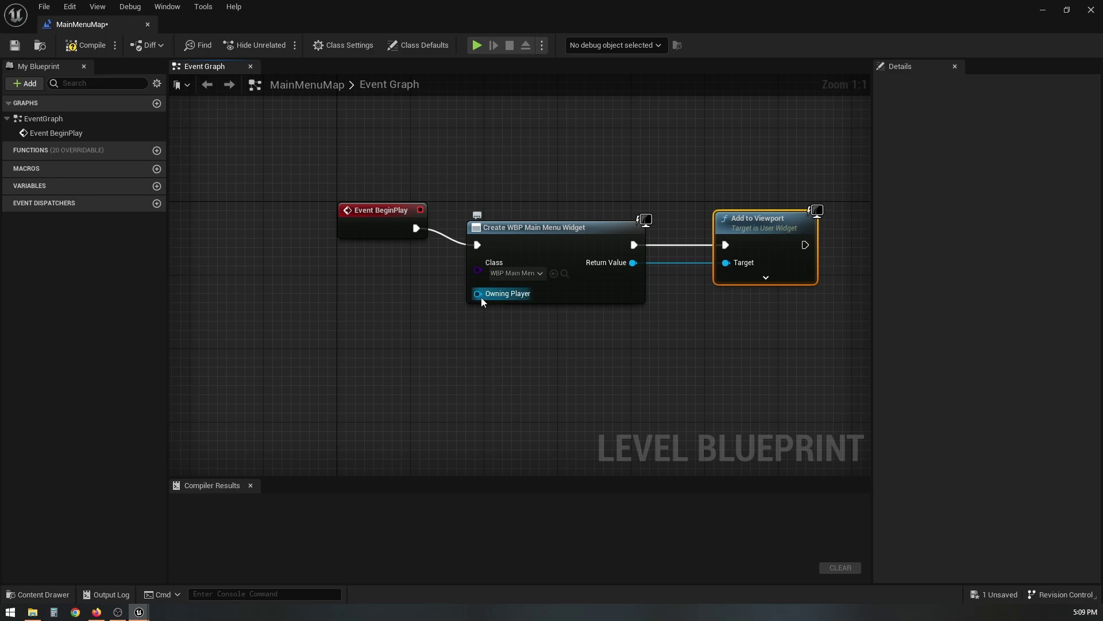
Feed the Create Widget node's Owning Player from a Get Player Controller node placed below it
{"action": "left_click_drag", "start_coordinate": [481, 298], "coordinate": [458, 319]}
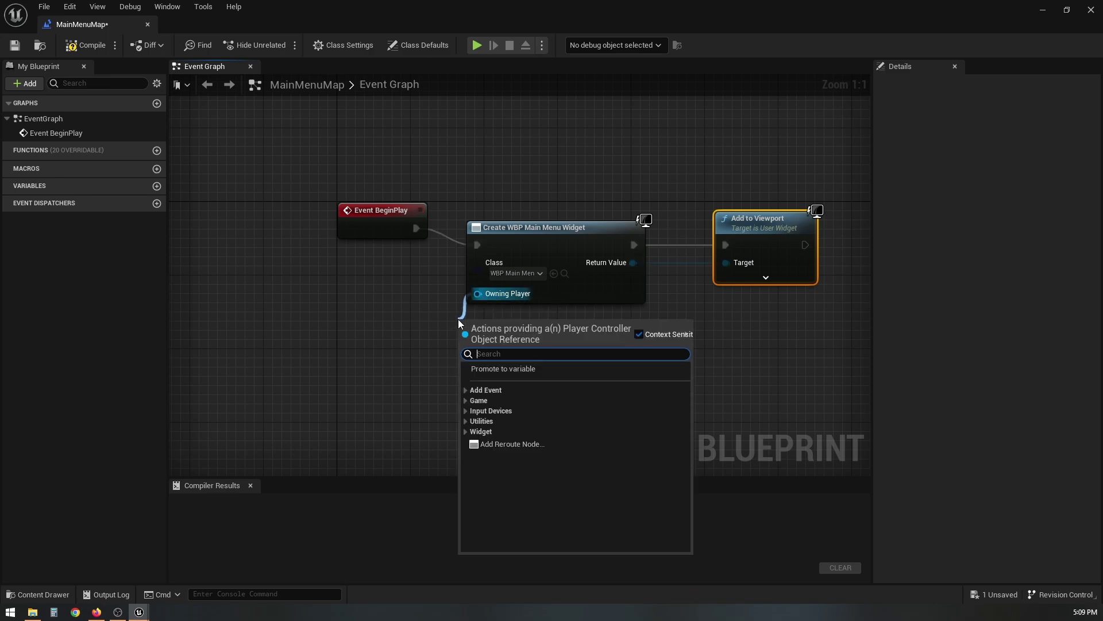
{"action": "type", "text": "p"}
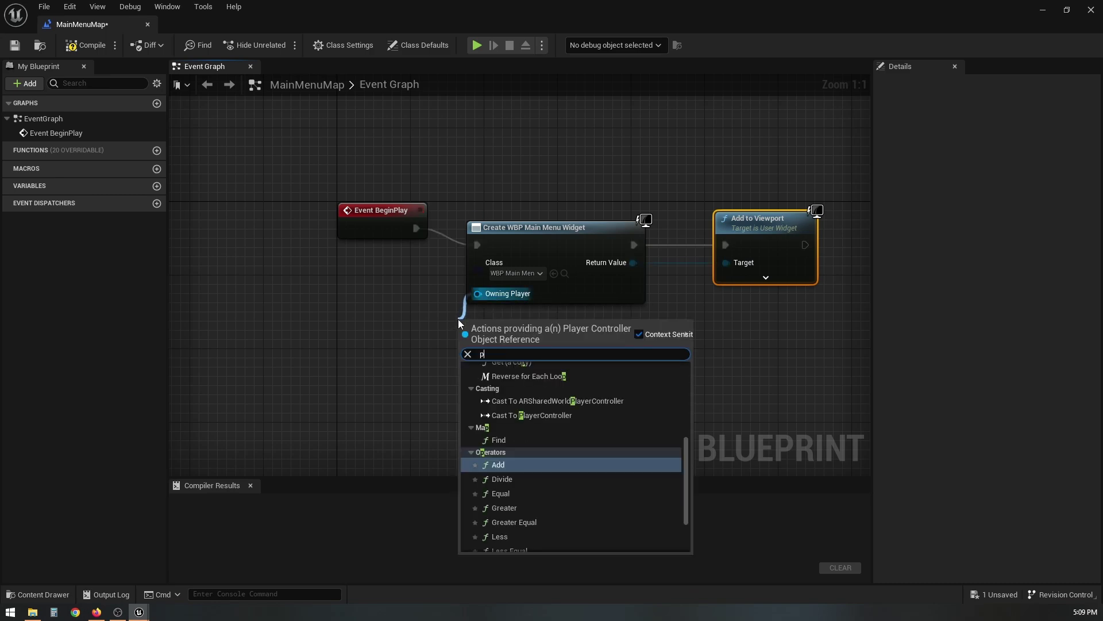
{"action": "type", "text": "layer con"}
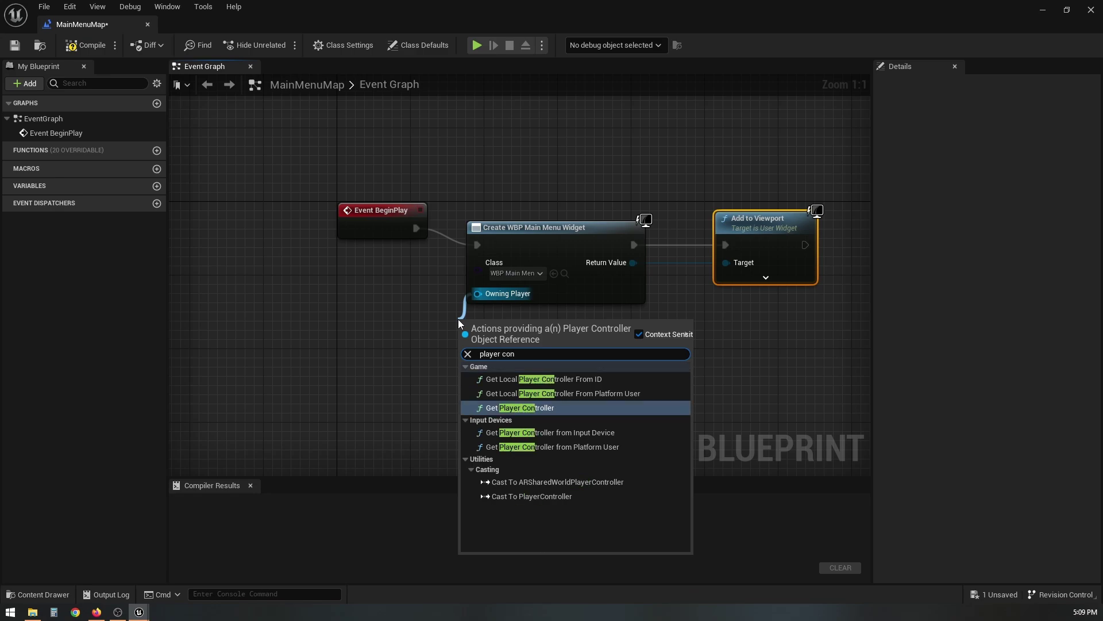
{"action": "key", "text": "Return"}
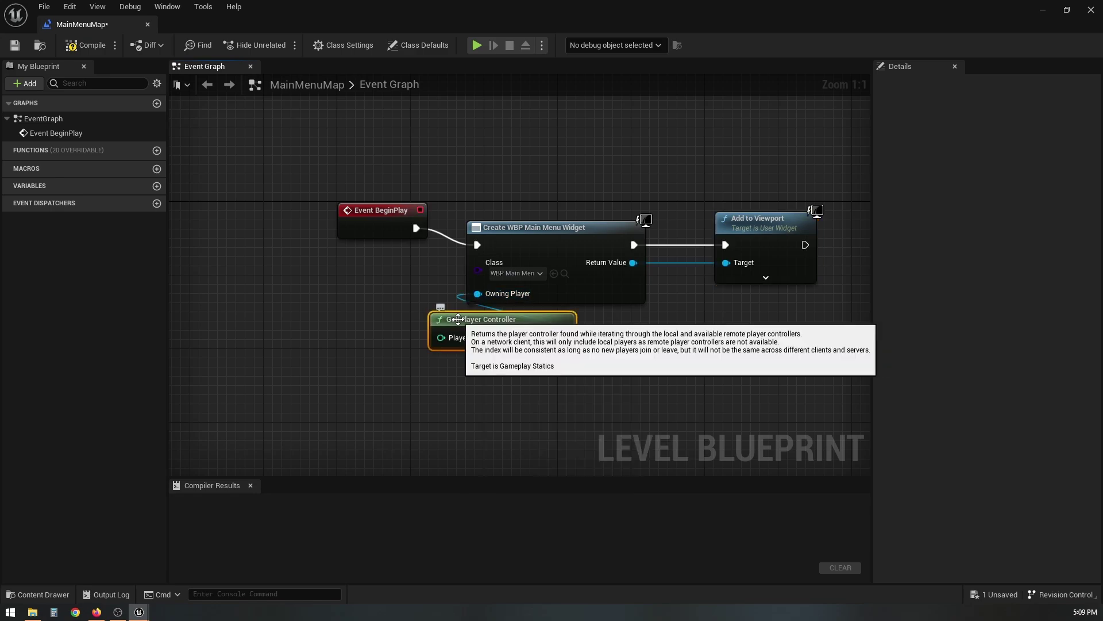
{"action": "left_click_drag", "start_coordinate": [553, 323], "coordinate": [498, 378]}
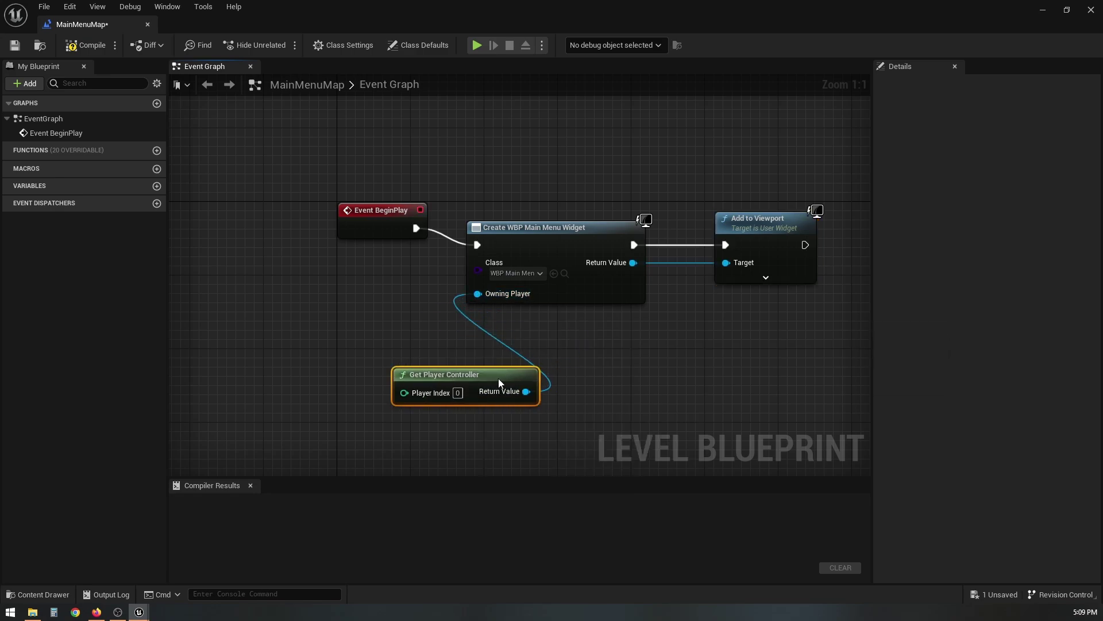
Add an enabled Set Show Mouse Cursor node targeting the Get Player Controller's return value and connect it after Add to Viewport
{"action": "right_click_drag", "start_coordinate": [676, 378], "coordinate": [601, 311]}
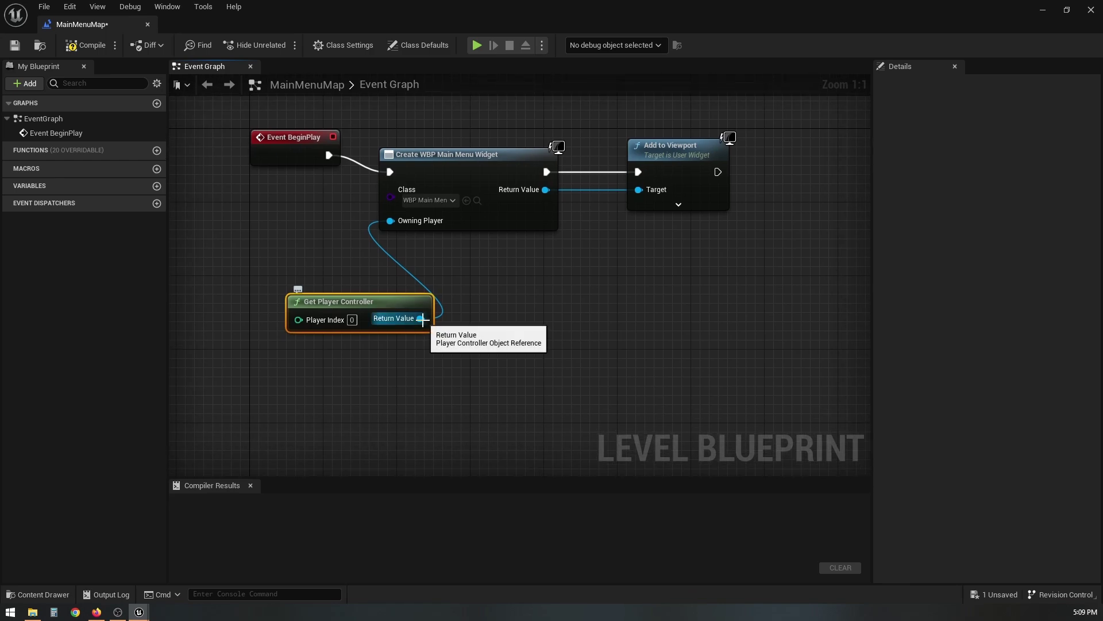
{"action": "left_click_drag", "start_coordinate": [420, 318], "coordinate": [597, 339]}
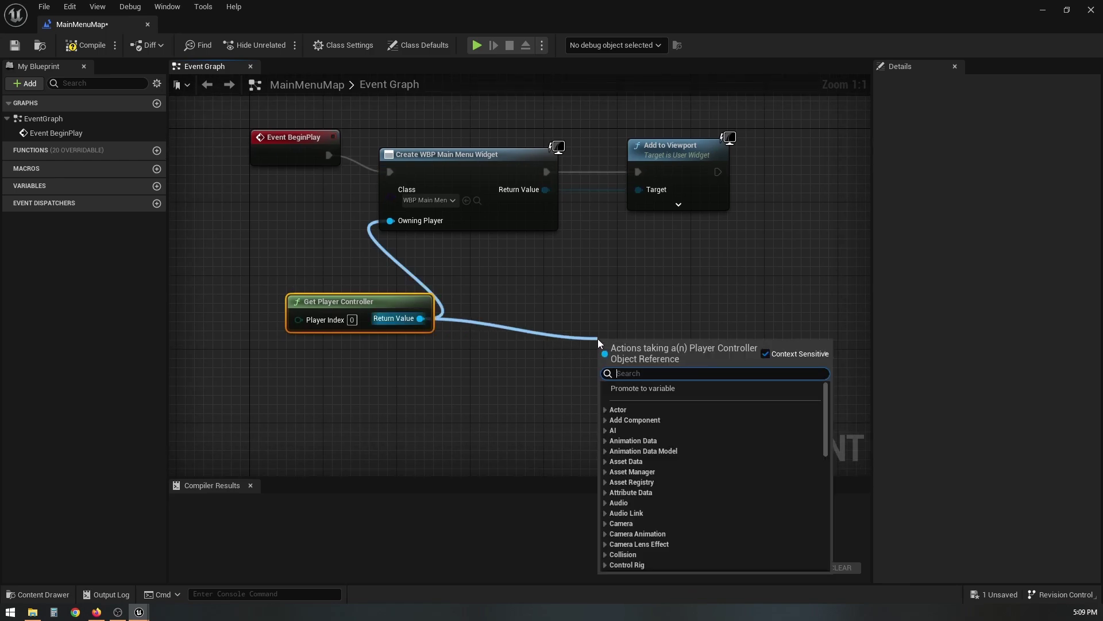
{"action": "type", "text": "set sho"}
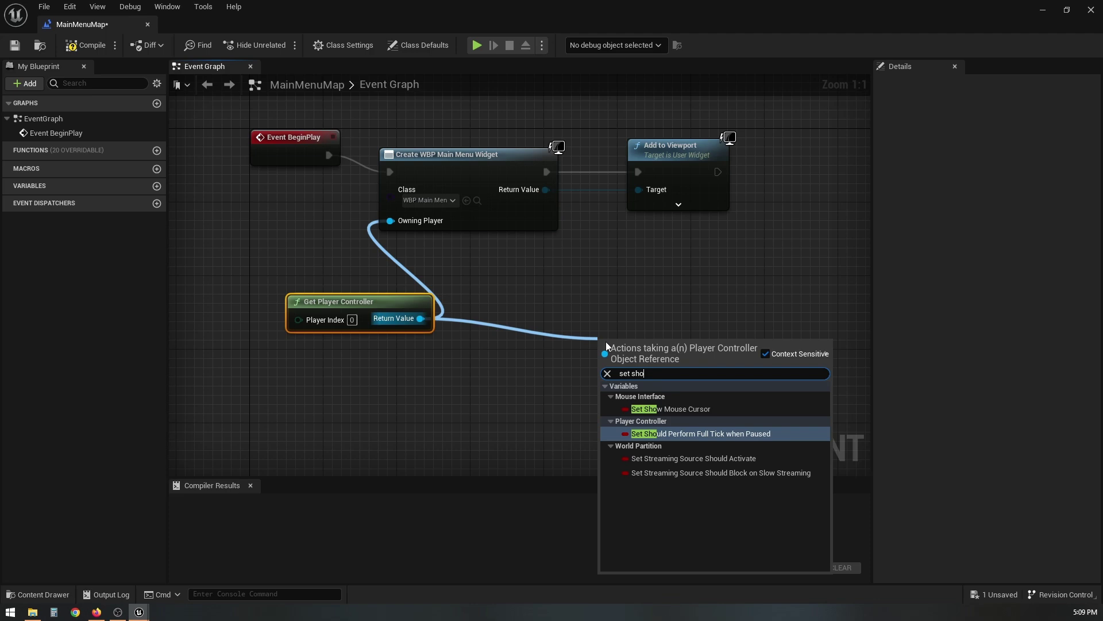
{"action": "left_click", "coordinate": [684, 410]}
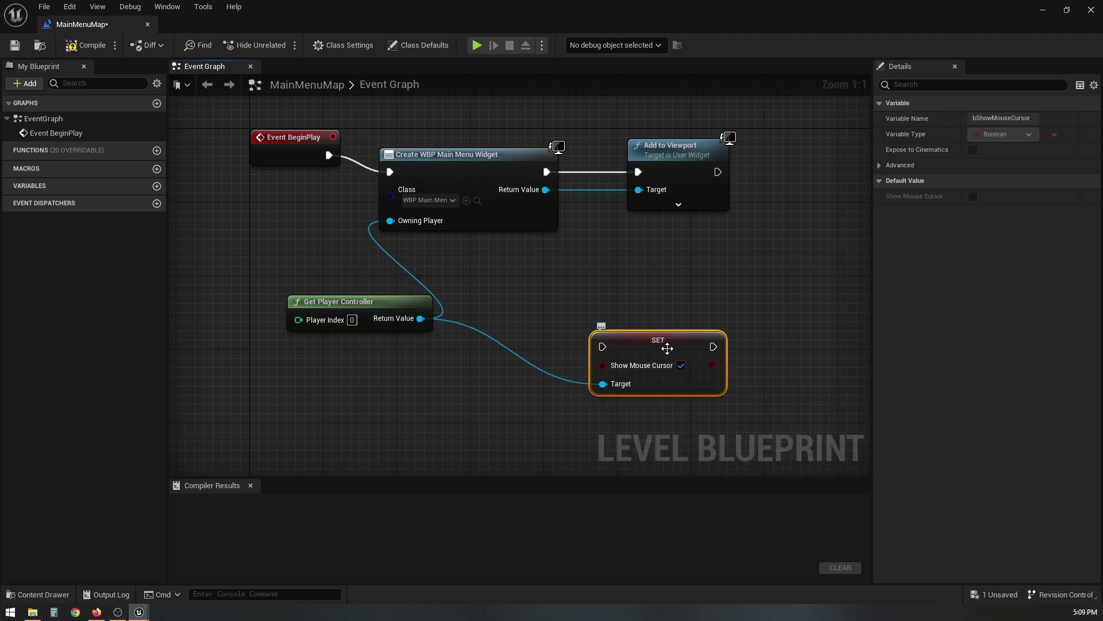
{"action": "left_click_drag", "start_coordinate": [664, 345], "coordinate": [830, 180]}
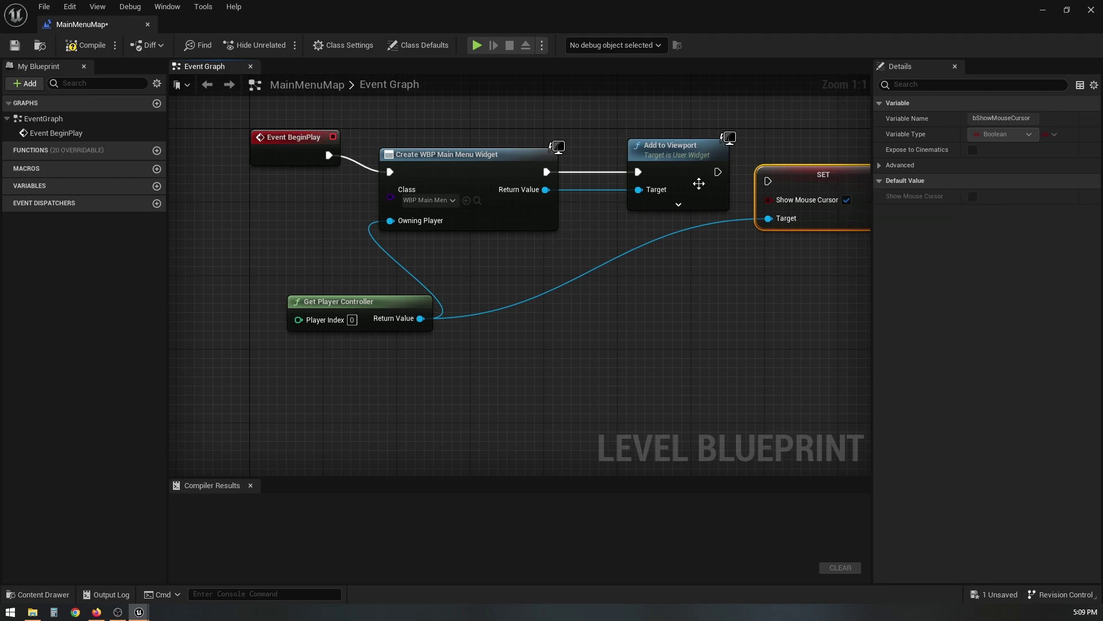
{"action": "left_click_drag", "start_coordinate": [718, 172], "coordinate": [830, 170]}
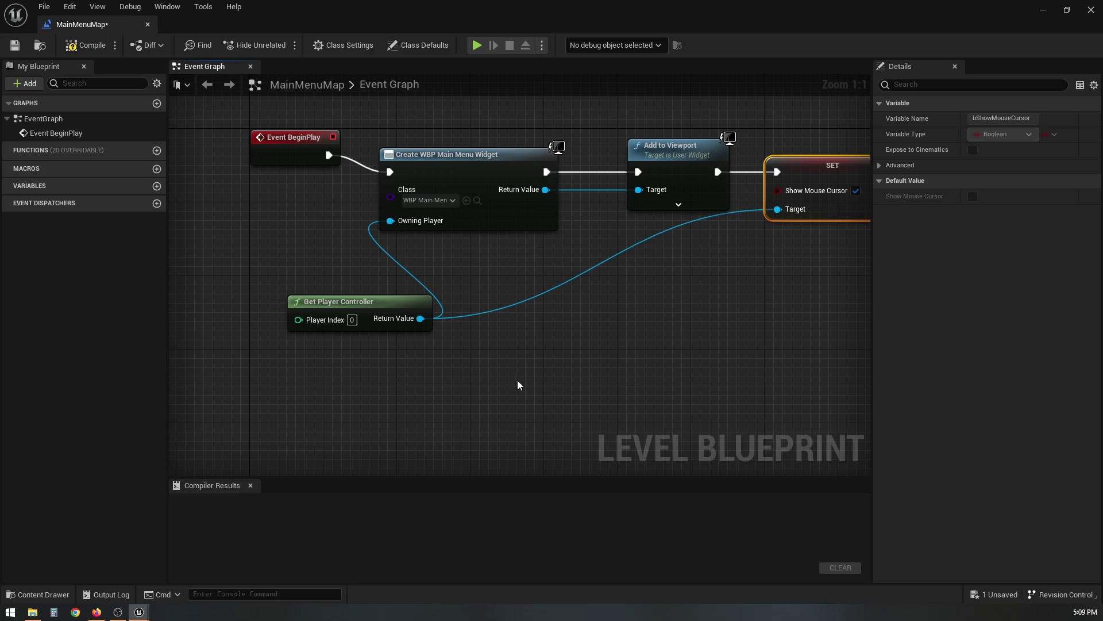
Compile and save the MainMenuMap level blueprint, and close its editor
{"action": "left_click", "coordinate": [91, 45]}
{"action": "left_click", "coordinate": [13, 48]}
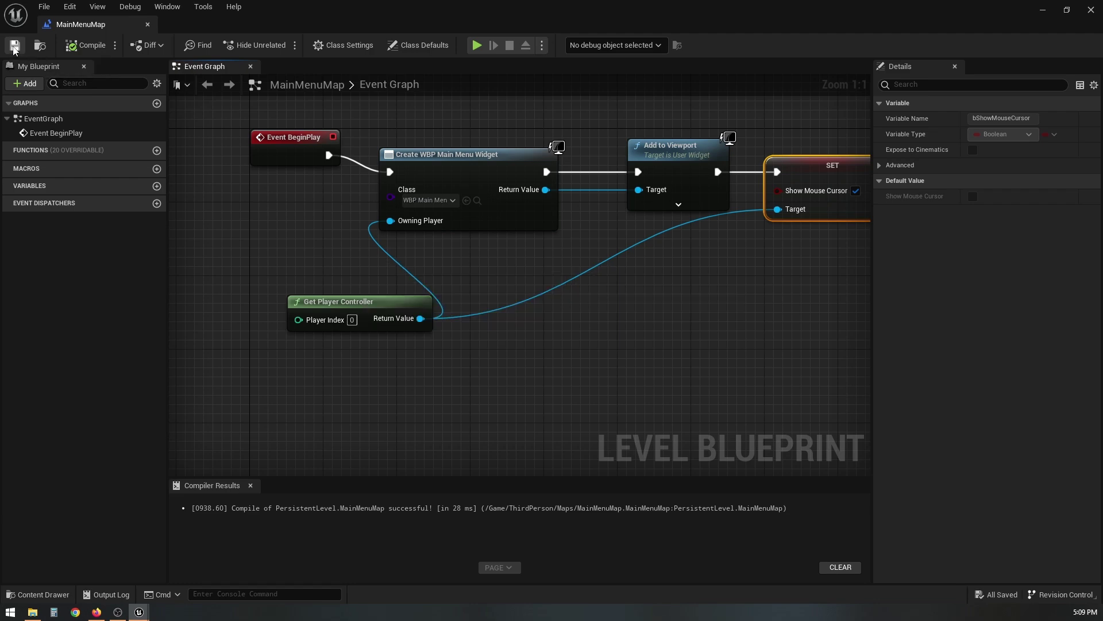
{"action": "left_click", "coordinate": [147, 26]}
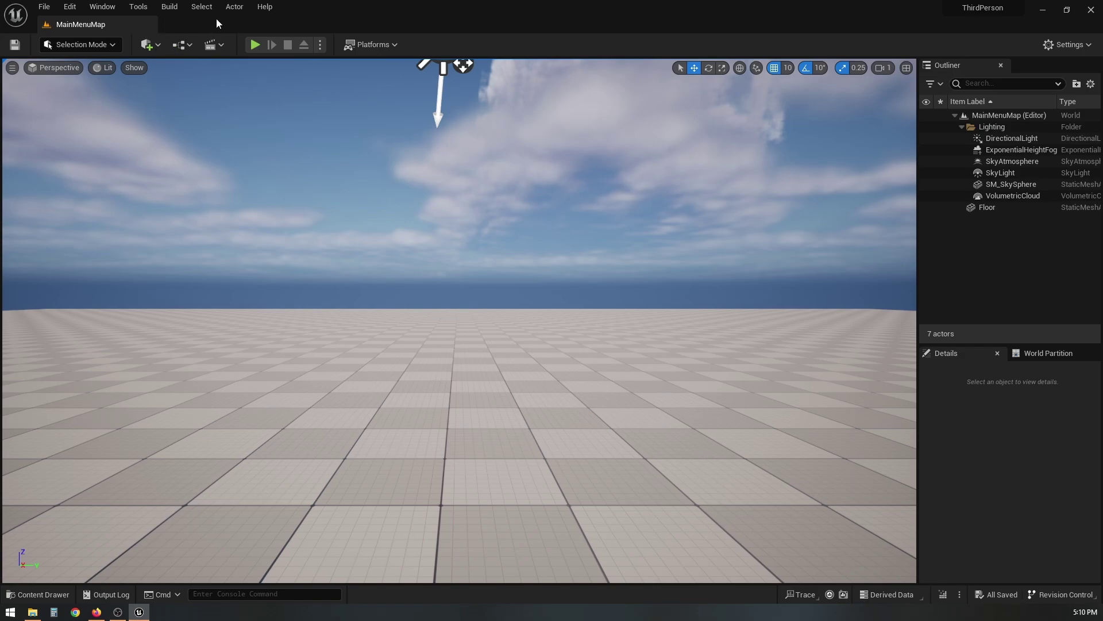
In the project's Maps & Modes settings, set Game Default Map to MainMenuMap and Server Default Map to ThirdPersonMap
{"action": "left_click", "coordinate": [70, 6]}
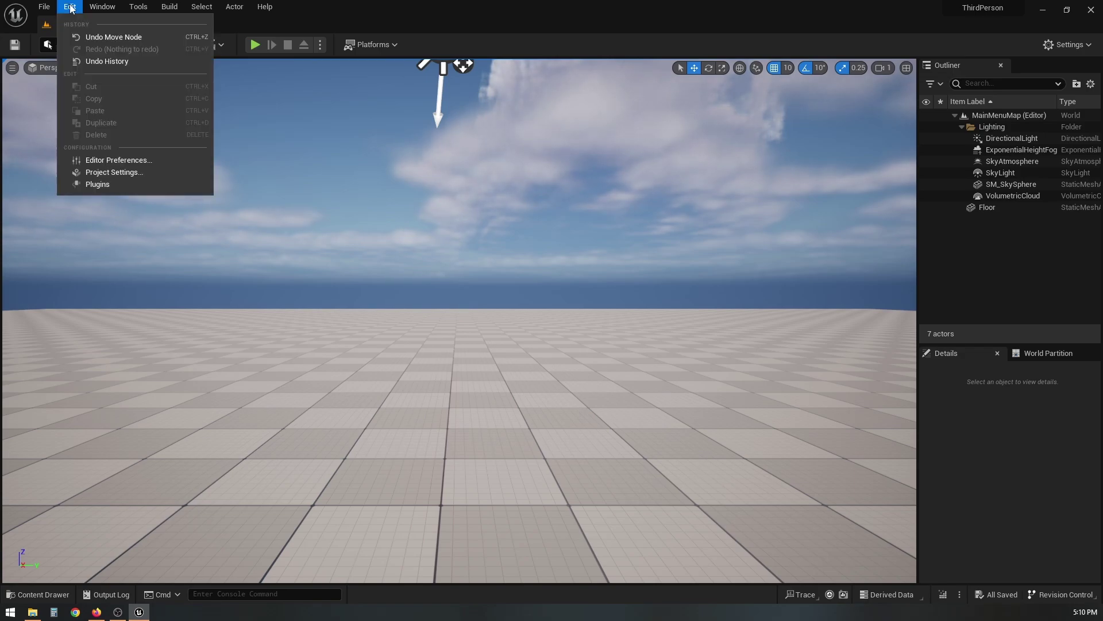
{"action": "left_click", "coordinate": [93, 171]}
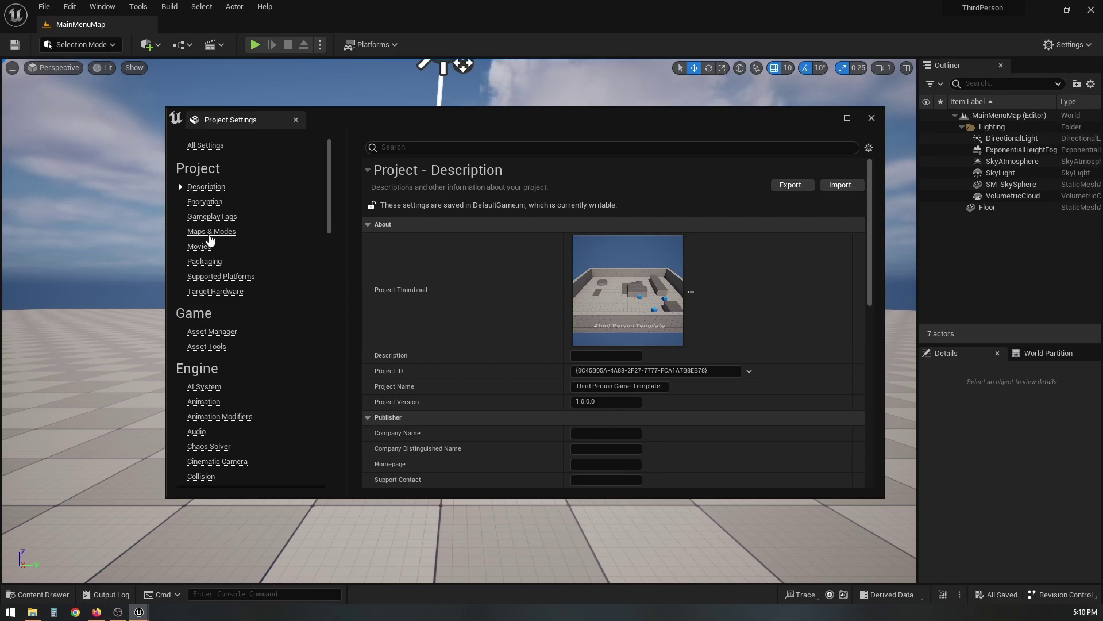
{"action": "left_click", "coordinate": [211, 232]}
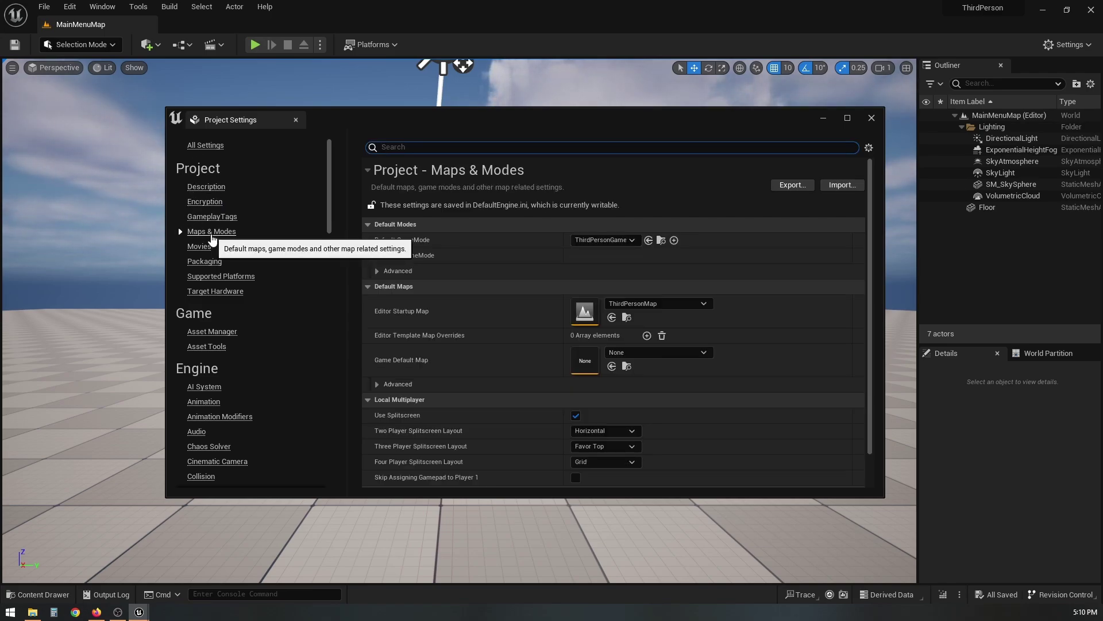
{"action": "scroll", "coordinate": [477, 305], "scroll_direction": "down", "scroll_amount": 1}
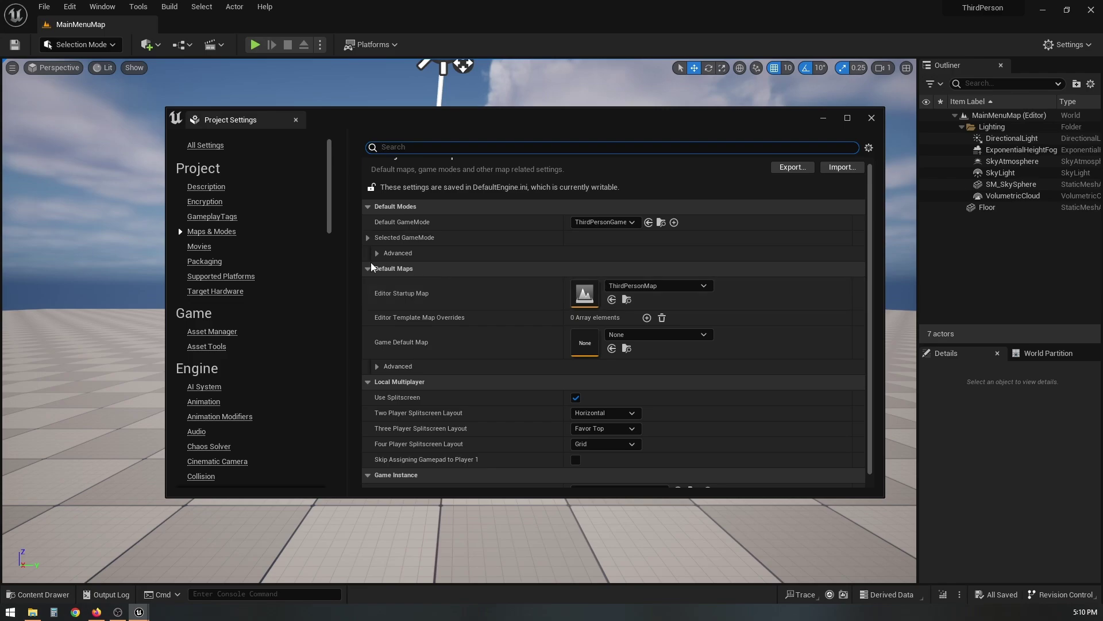
{"action": "left_click", "coordinate": [377, 366]}
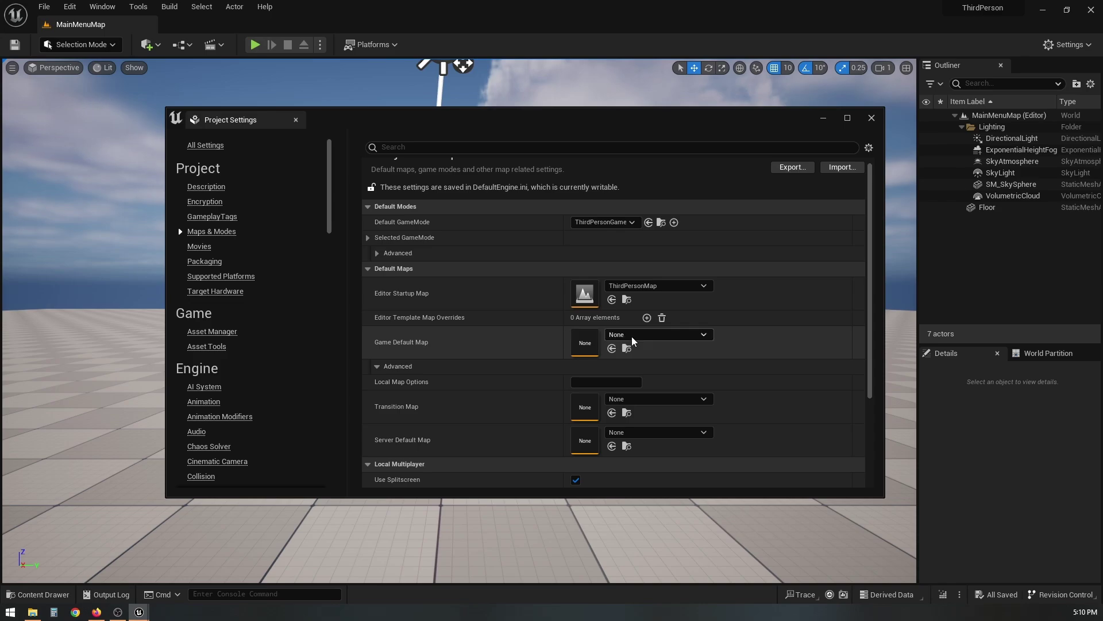
{"action": "left_click", "coordinate": [699, 340]}
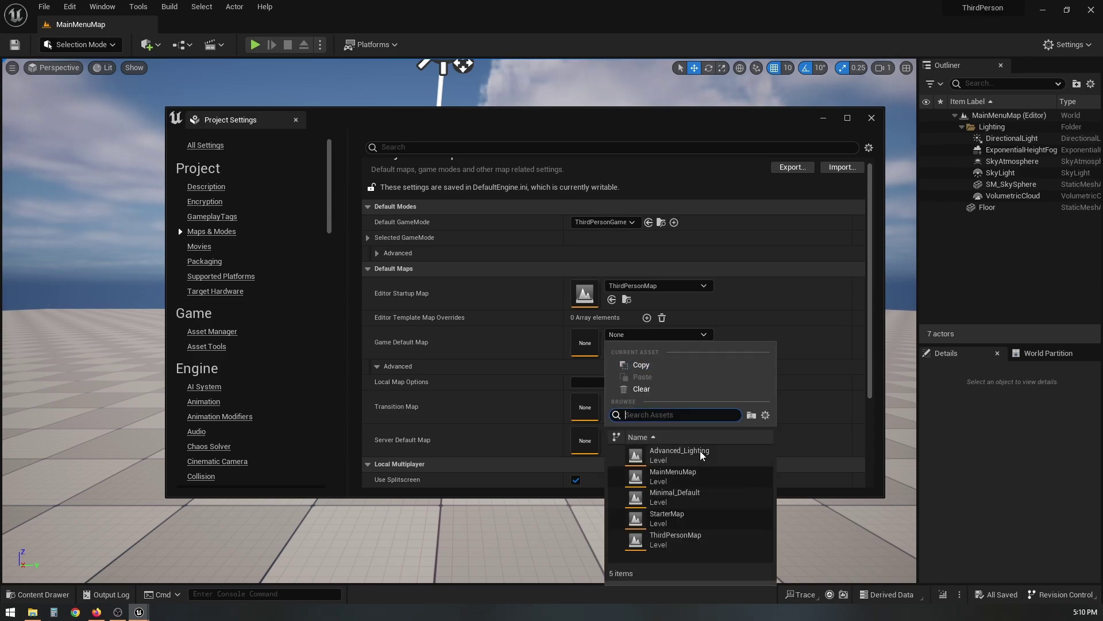
{"action": "left_click", "coordinate": [675, 477]}
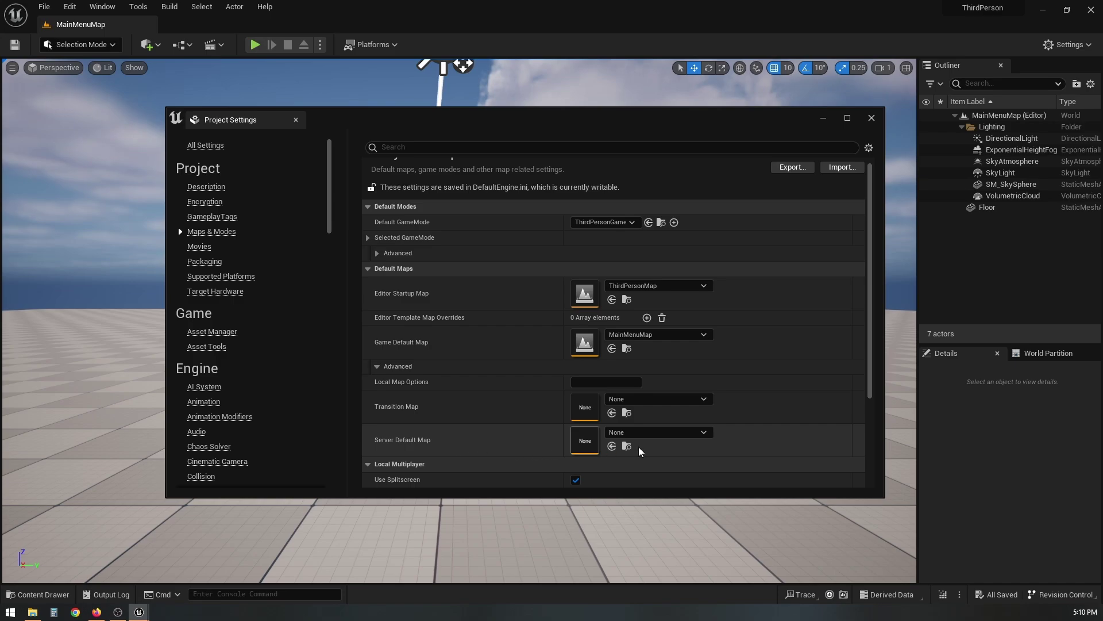
{"action": "left_click", "coordinate": [677, 434]}
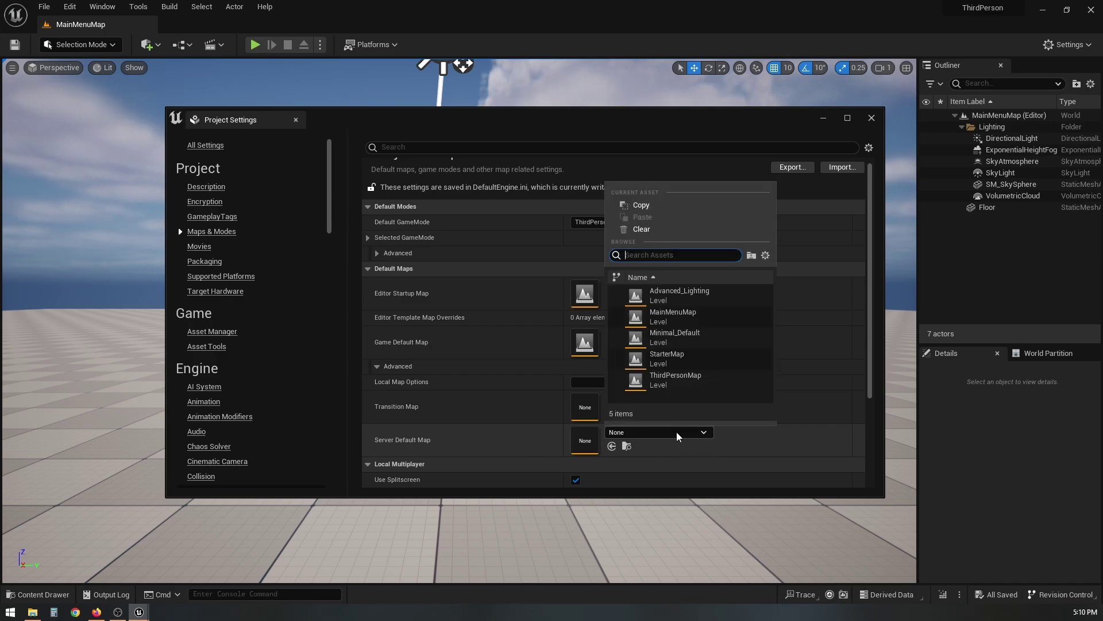
{"action": "left_click", "coordinate": [675, 380]}
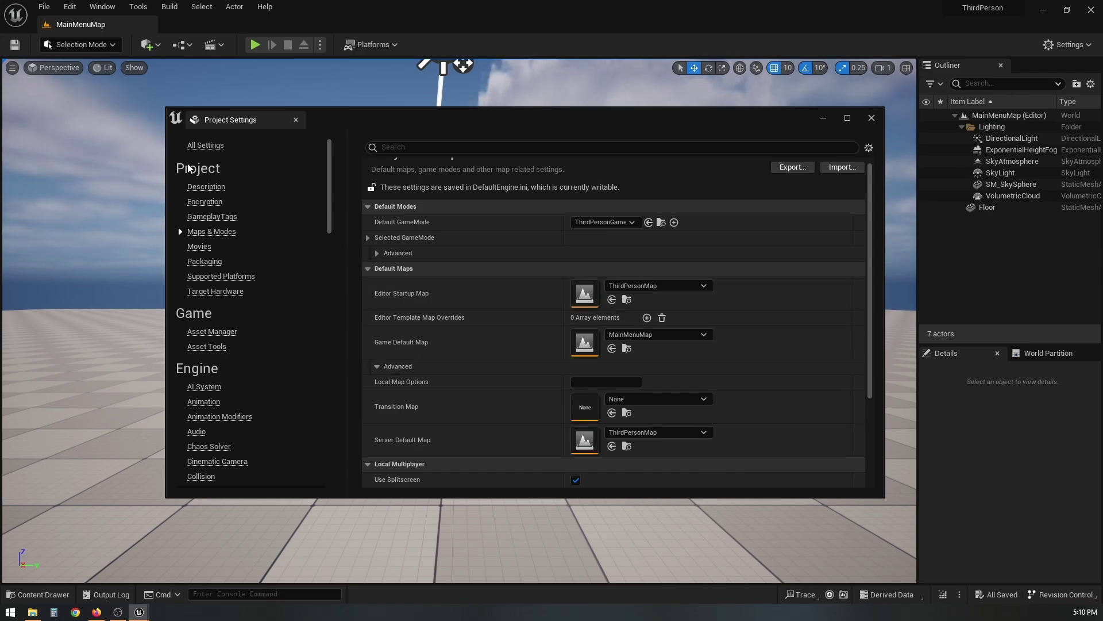
Add two elements to the list of maps to include in a packaged build in the project's advanced Packaging settings
{"action": "left_click", "coordinate": [206, 261]}
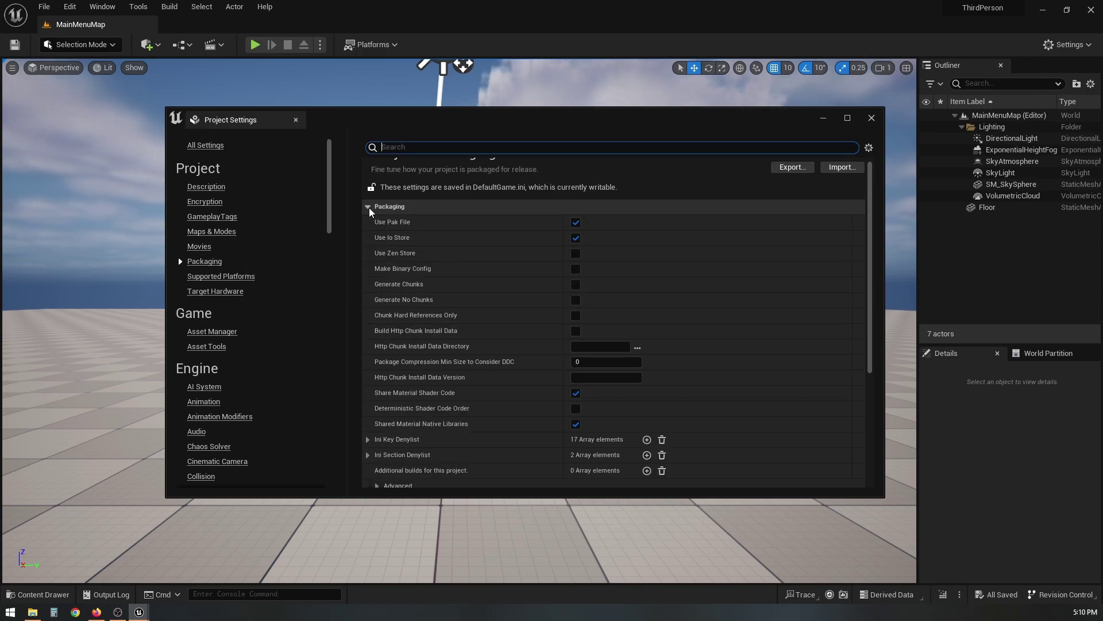
{"action": "scroll", "coordinate": [459, 414], "scroll_direction": "down", "scroll_amount": 3}
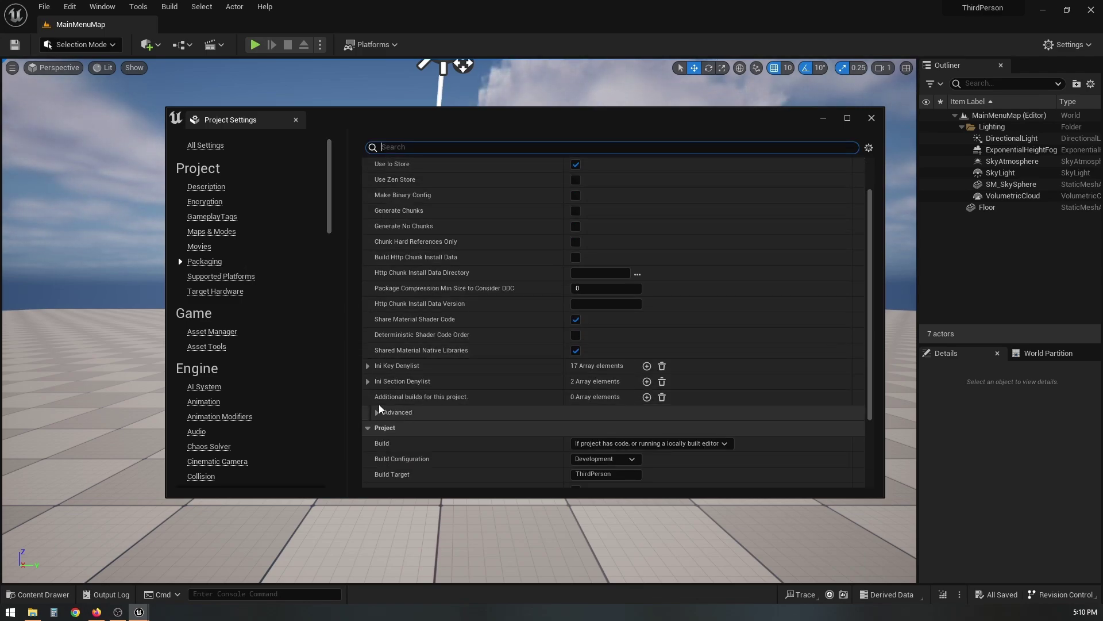
{"action": "left_click", "coordinate": [377, 414]}
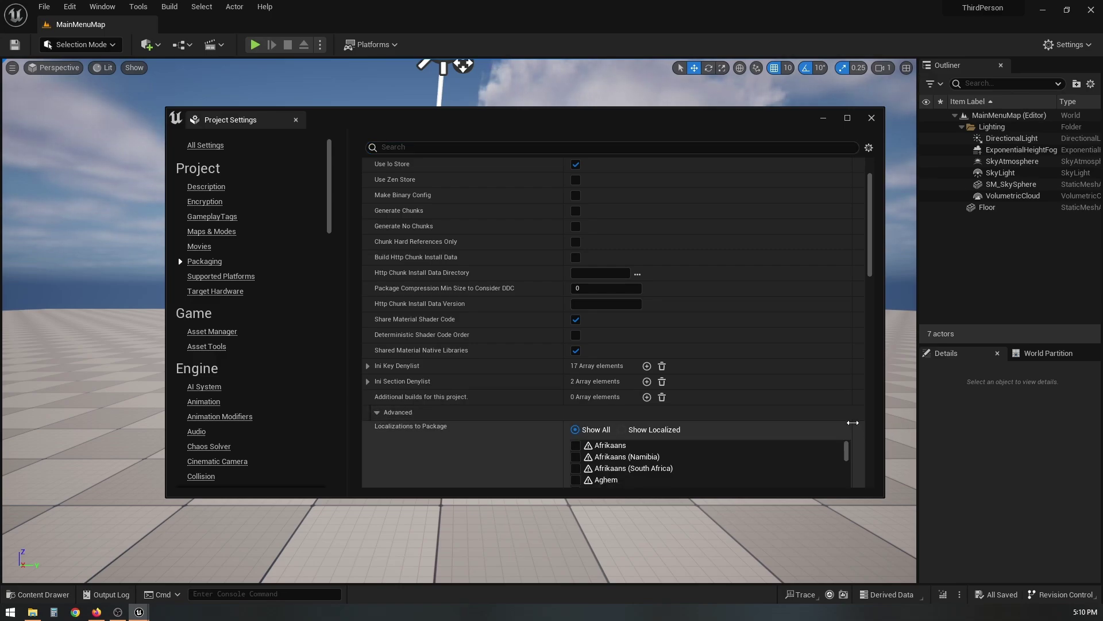
{"action": "scroll", "coordinate": [847, 449], "scroll_direction": "down", "scroll_amount": 5}
{"action": "scroll", "coordinate": [756, 436], "scroll_direction": "down", "scroll_amount": 10}
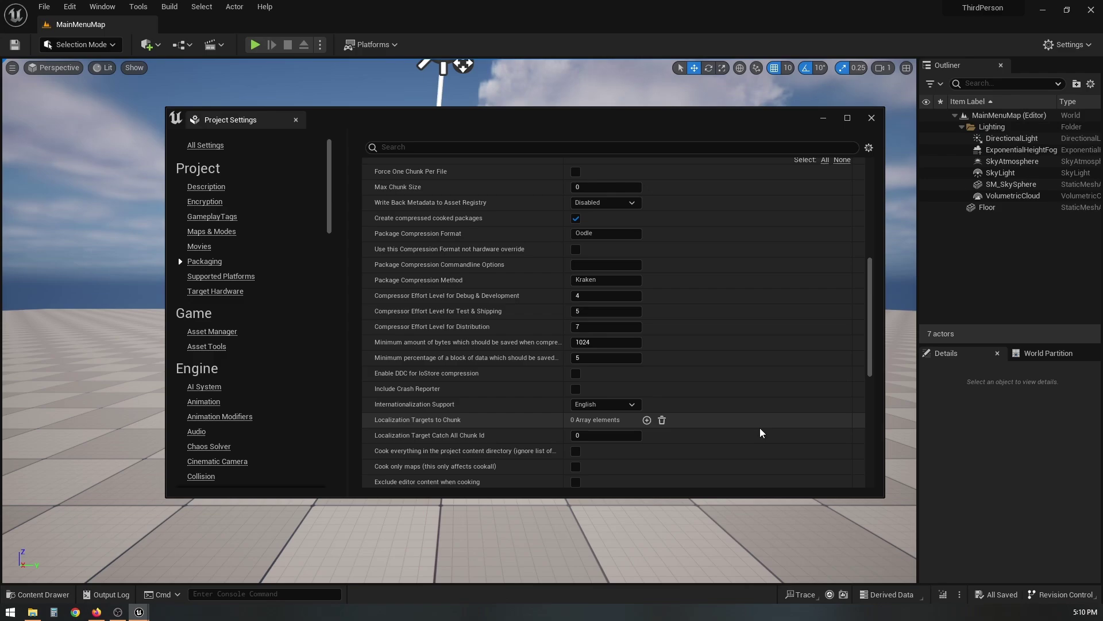
{"action": "scroll", "coordinate": [760, 433], "scroll_direction": "down", "scroll_amount": 3}
{"action": "scroll", "coordinate": [761, 433], "scroll_direction": "down", "scroll_amount": 2}
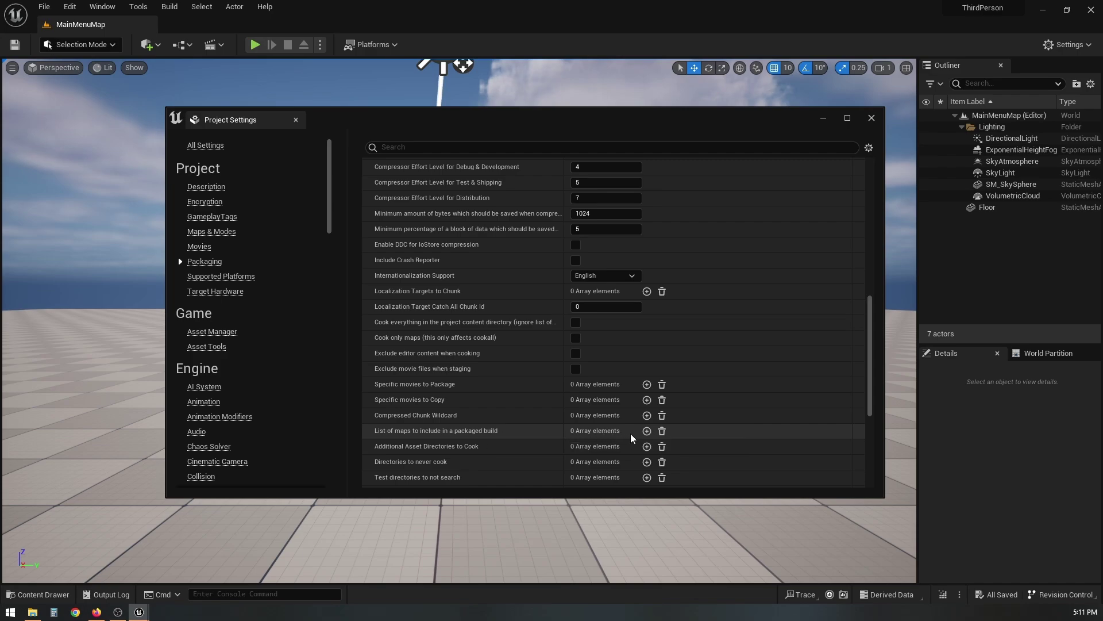
{"action": "left_click", "coordinate": [647, 431]}
{"action": "left_click", "coordinate": [647, 432]}
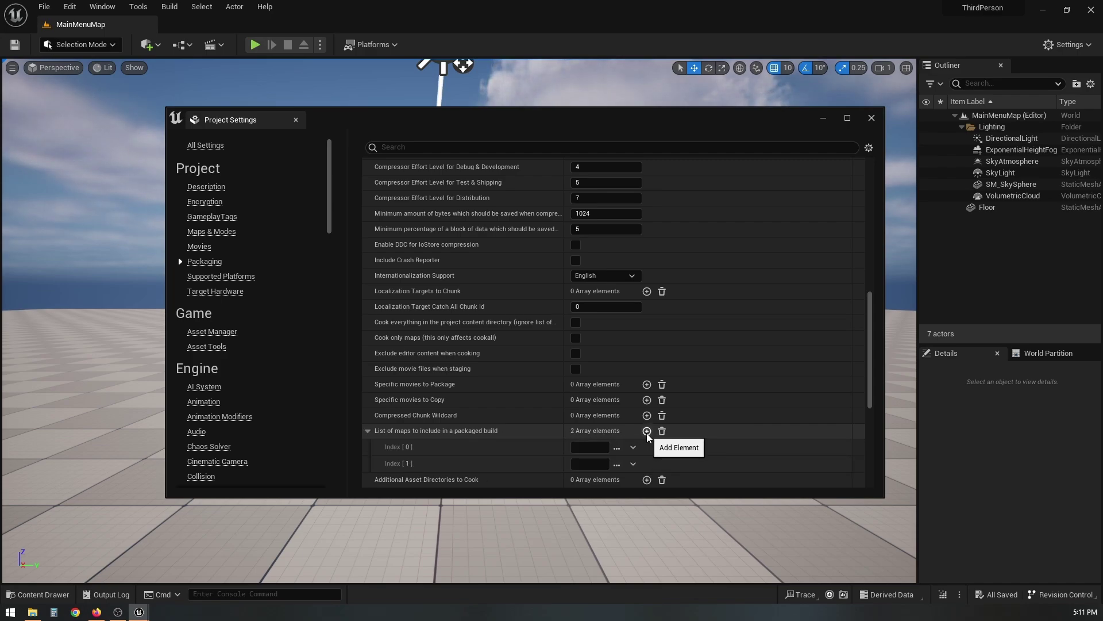
Assign ThirdPersonMap to Index 0 and MainMenuMap to Index 1 of the packaged maps list, and close the project settings
{"action": "left_click", "coordinate": [617, 448]}
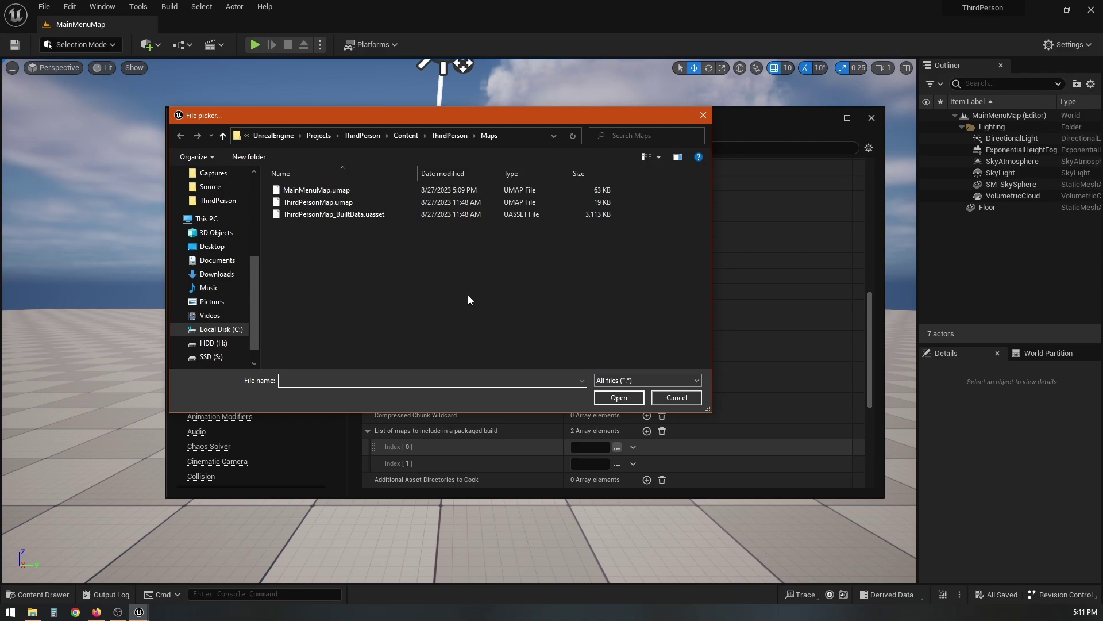
{"action": "double_click", "coordinate": [311, 202]}
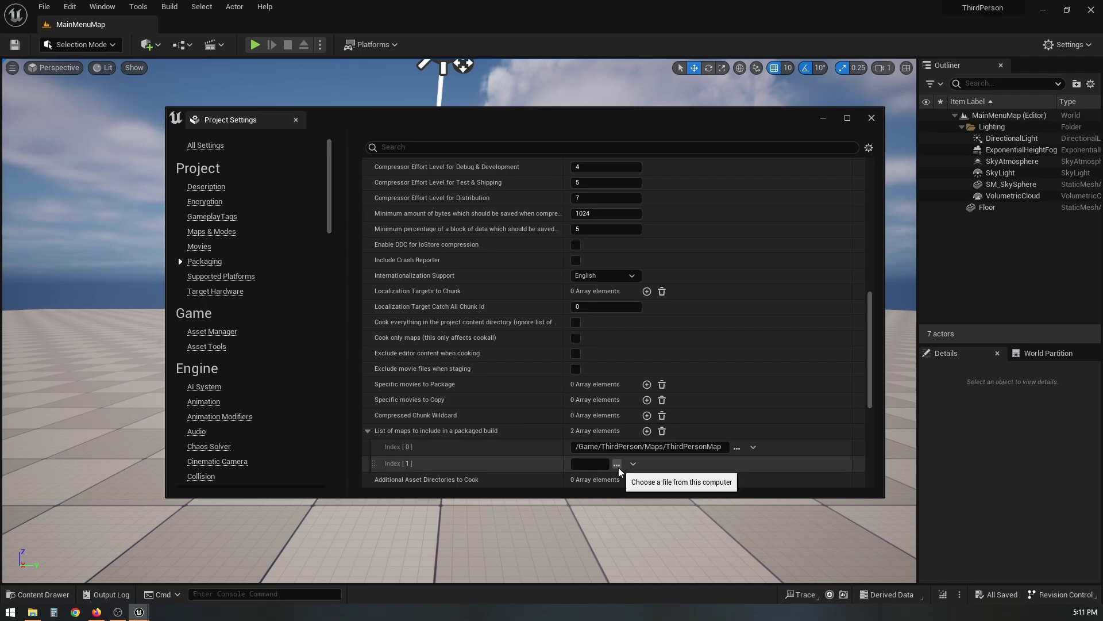
{"action": "left_click", "coordinate": [617, 464]}
{"action": "double_click", "coordinate": [344, 190]}
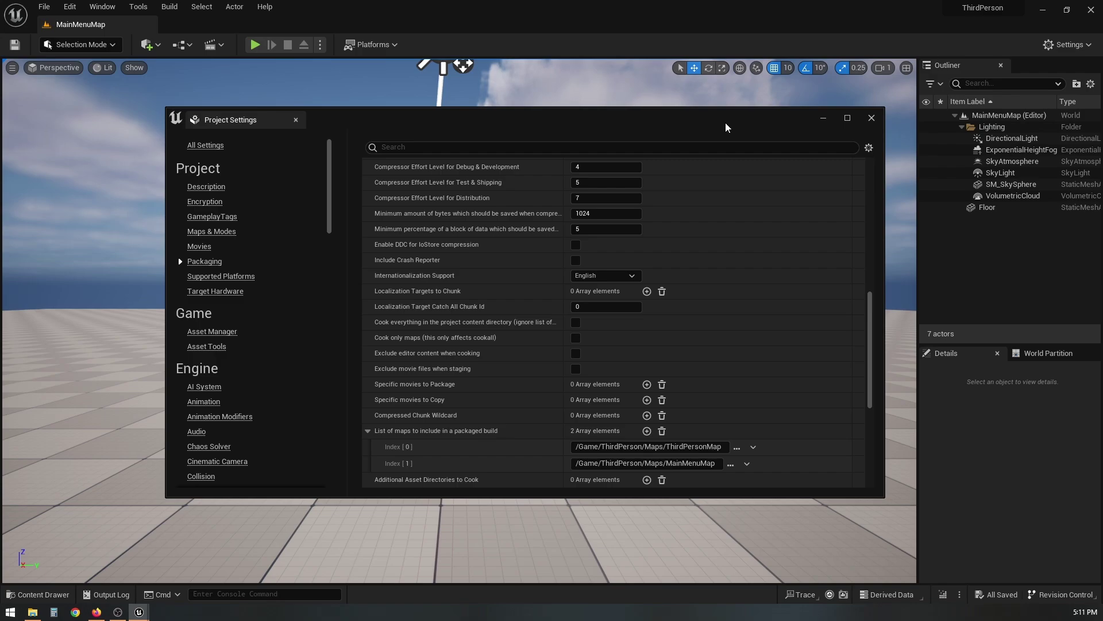
{"action": "left_click", "coordinate": [871, 118]}
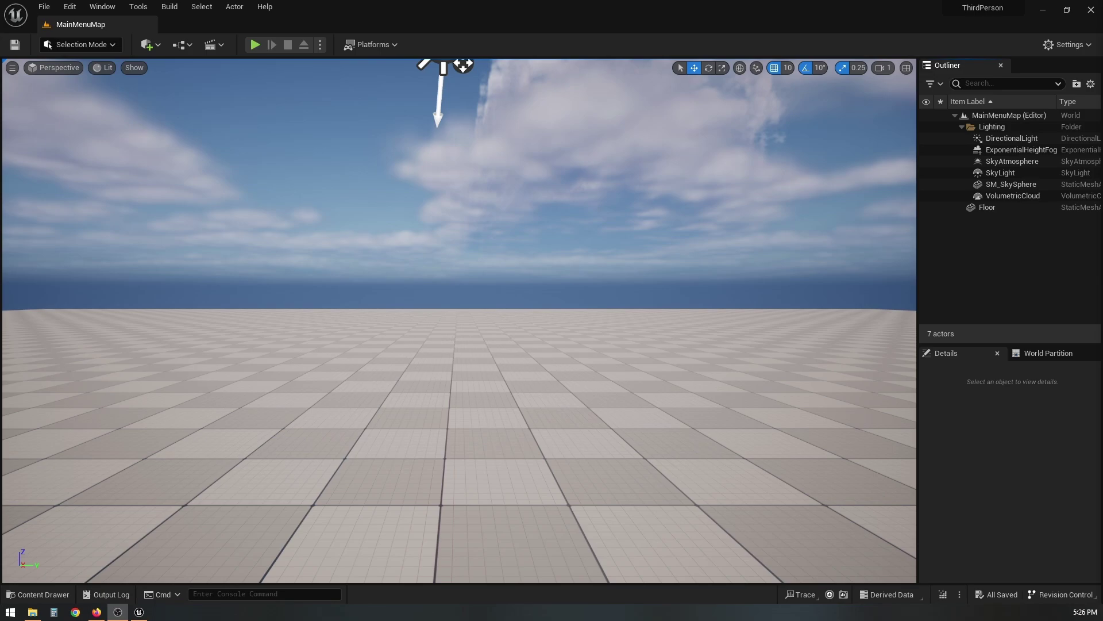
Close the Unreal editor and open the ThirdPerson project's Source folder in File Explorer
{"action": "left_click", "coordinate": [1091, 10]}
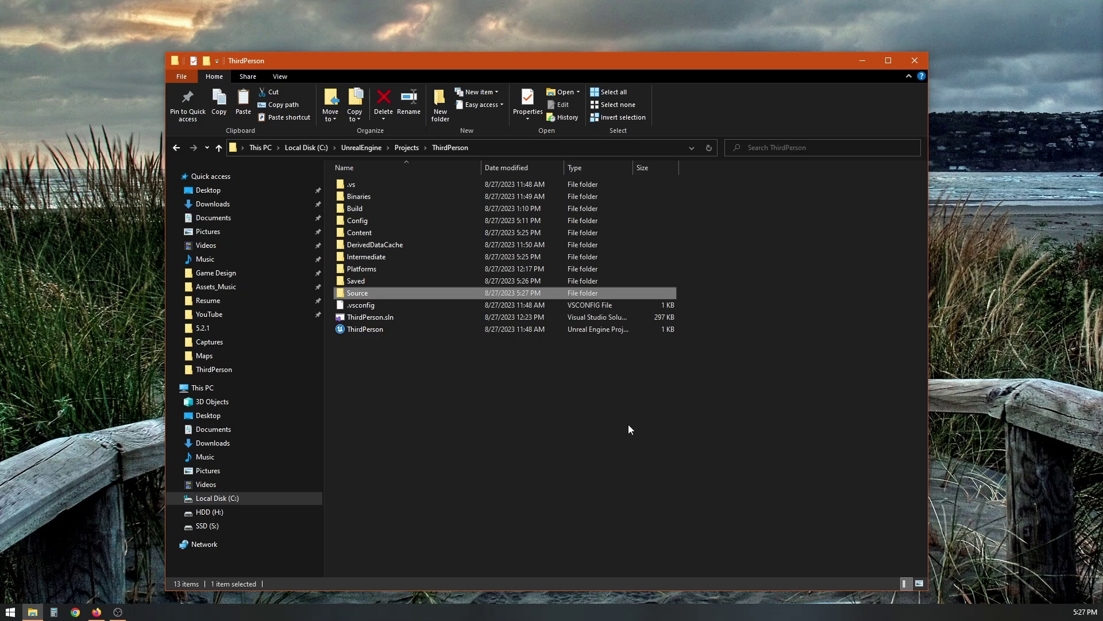
{"action": "left_click", "coordinate": [603, 424]}
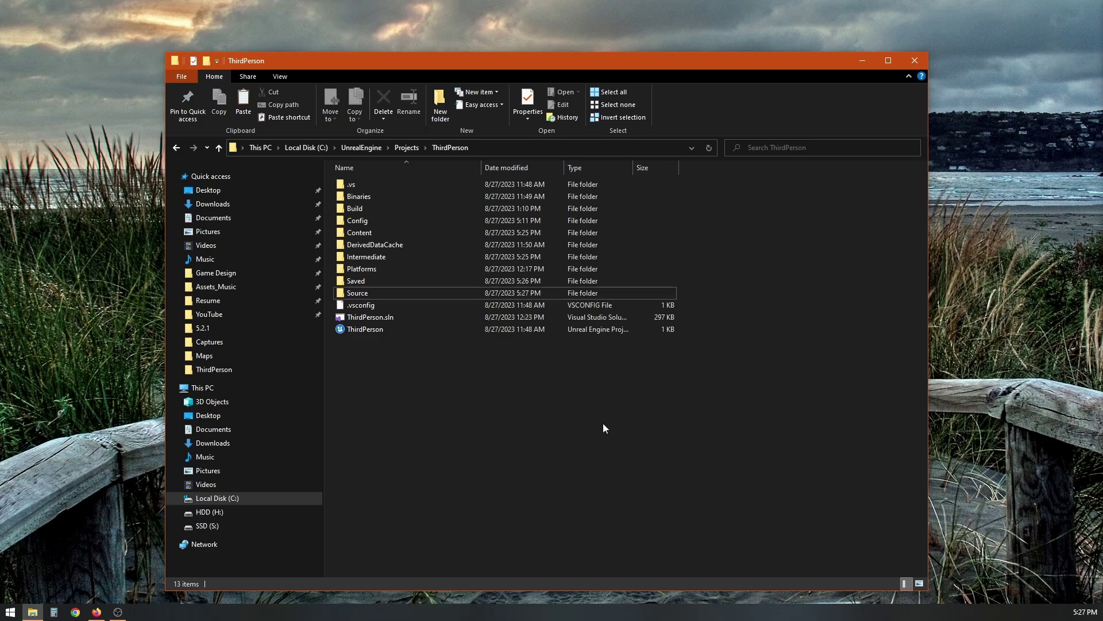
{"action": "double_click", "coordinate": [358, 294]}
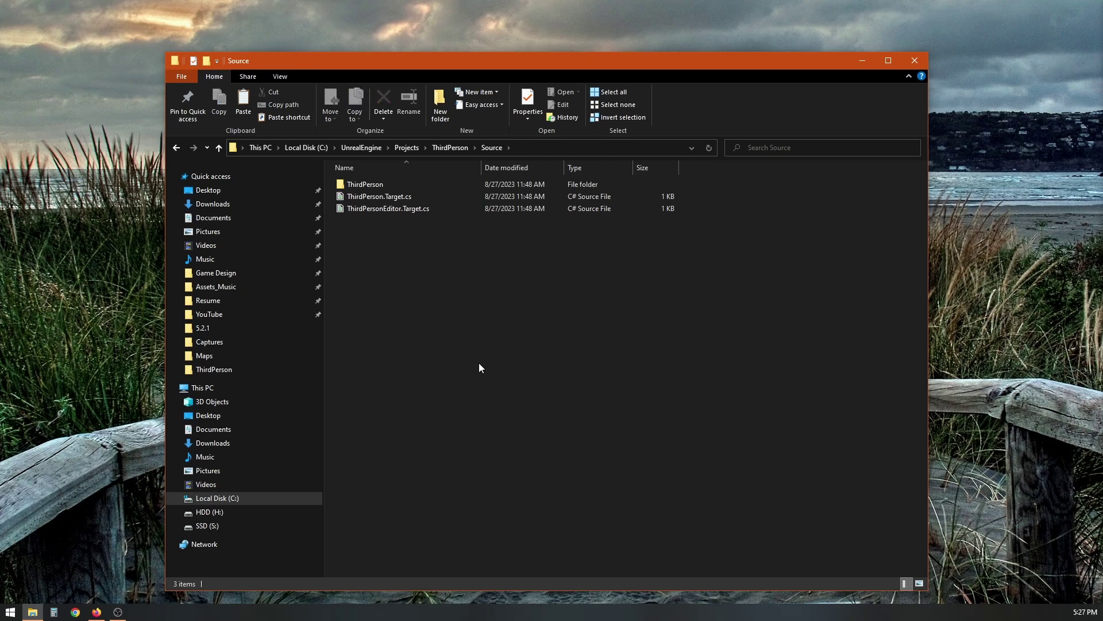
Make two copies of ThirdPersonEditor.Target.cs in the Source folder
{"action": "left_click", "coordinate": [408, 212]}
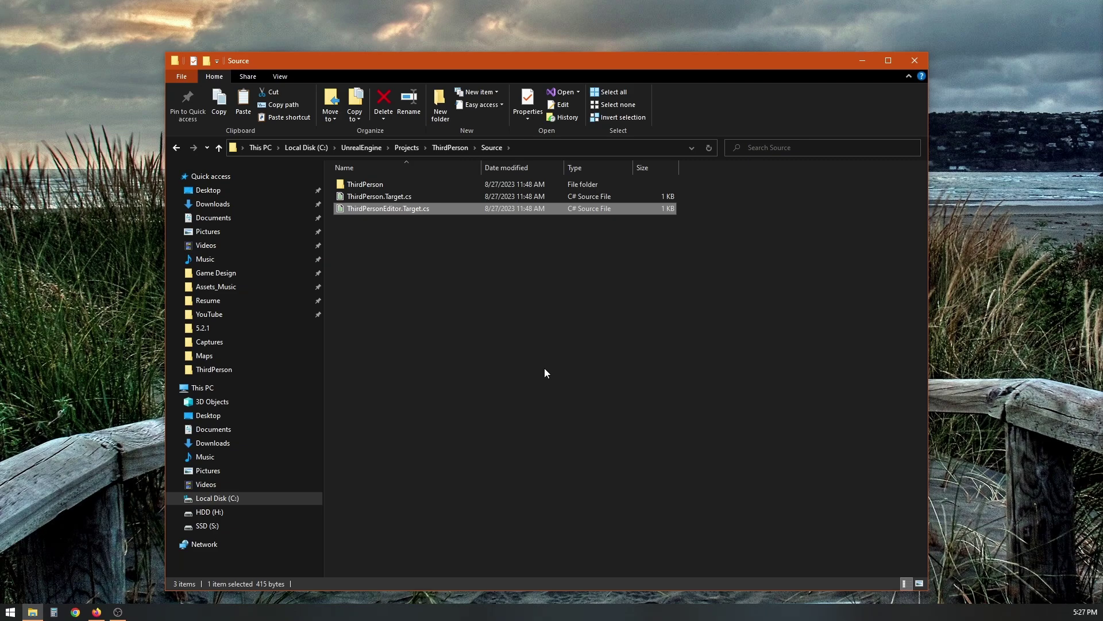
{"action": "key", "text": "ctrl+c"}
{"action": "key", "text": "ctrl+v"}
{"action": "key", "text": "ctrl+v"}
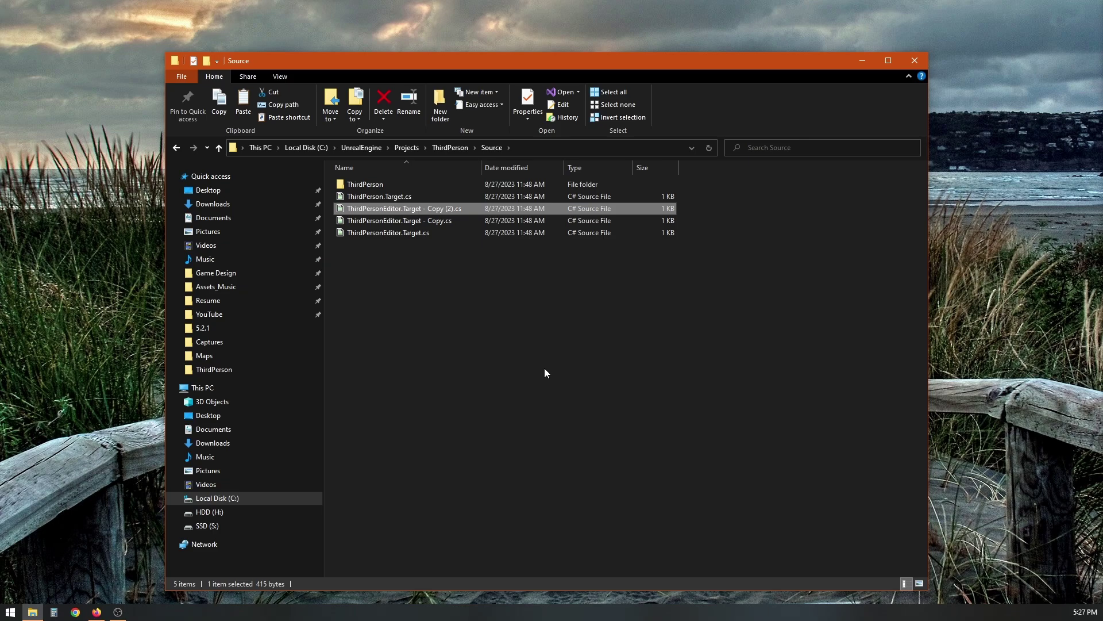
{"action": "left_click", "coordinate": [420, 308]}
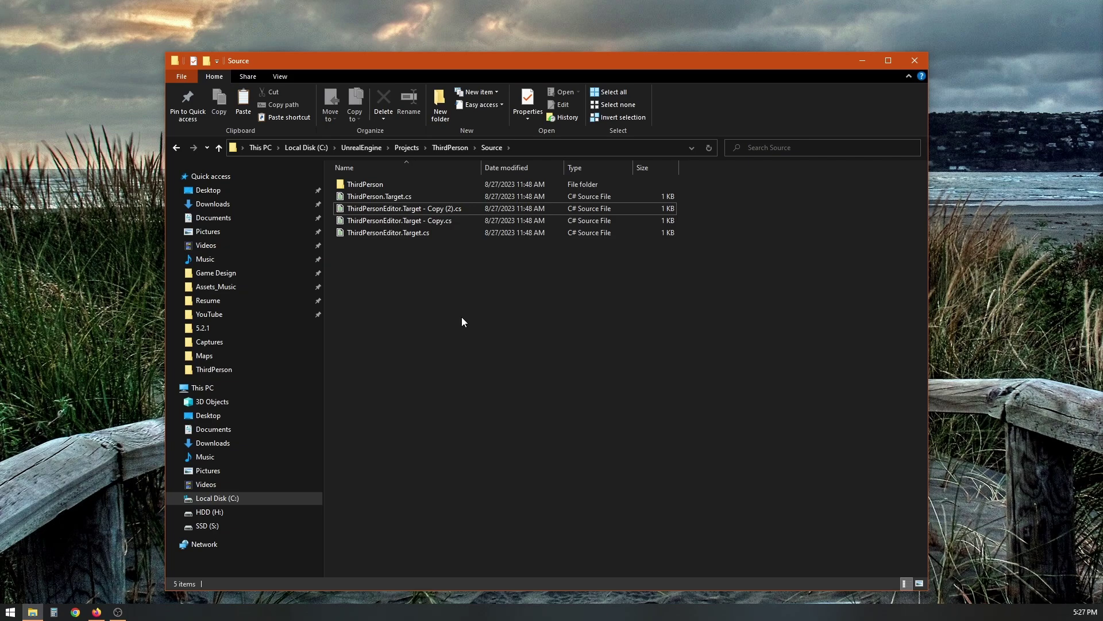
Rename the first copy, ThirdPersonEditor.Target - Copy.cs, to ThirdPersonServer.Target.cs
{"action": "left_click", "coordinate": [439, 223]}
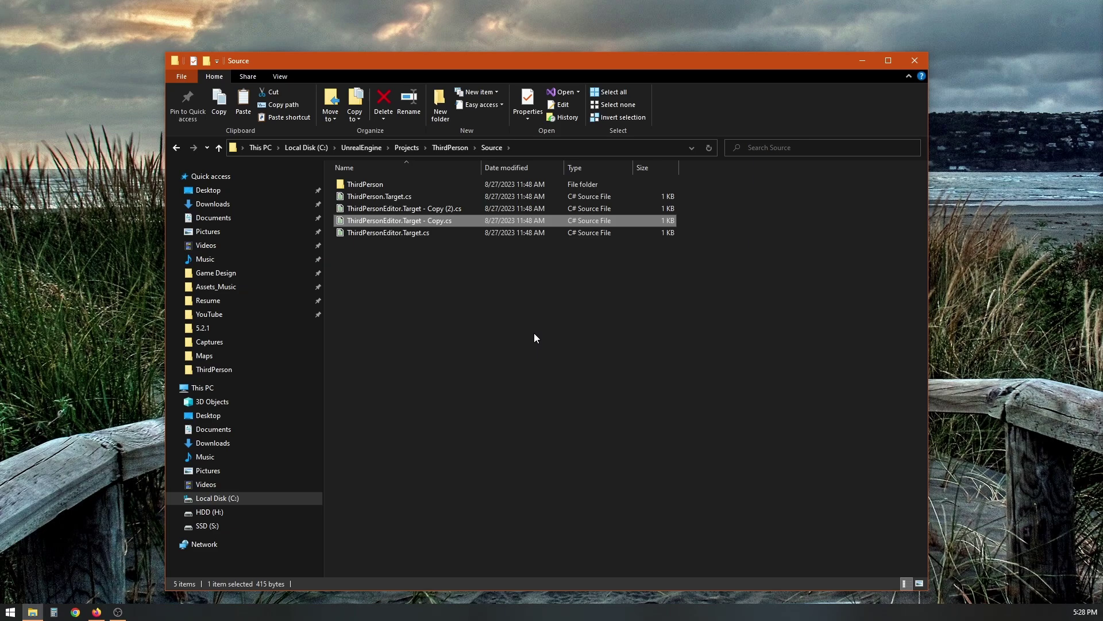
{"action": "key", "text": "F2"}
{"action": "key", "text": "Right"}
{"action": "key", "text": "BackSpace"}
{"action": "key", "text": "BackSpace"}
{"action": "key", "text": "BackSpace"}
{"action": "key", "text": "BackSpace"}
{"action": "key", "text": "BackSpace"}
{"action": "key", "text": "BackSpace"}
{"action": "key", "text": "BackSpace"}
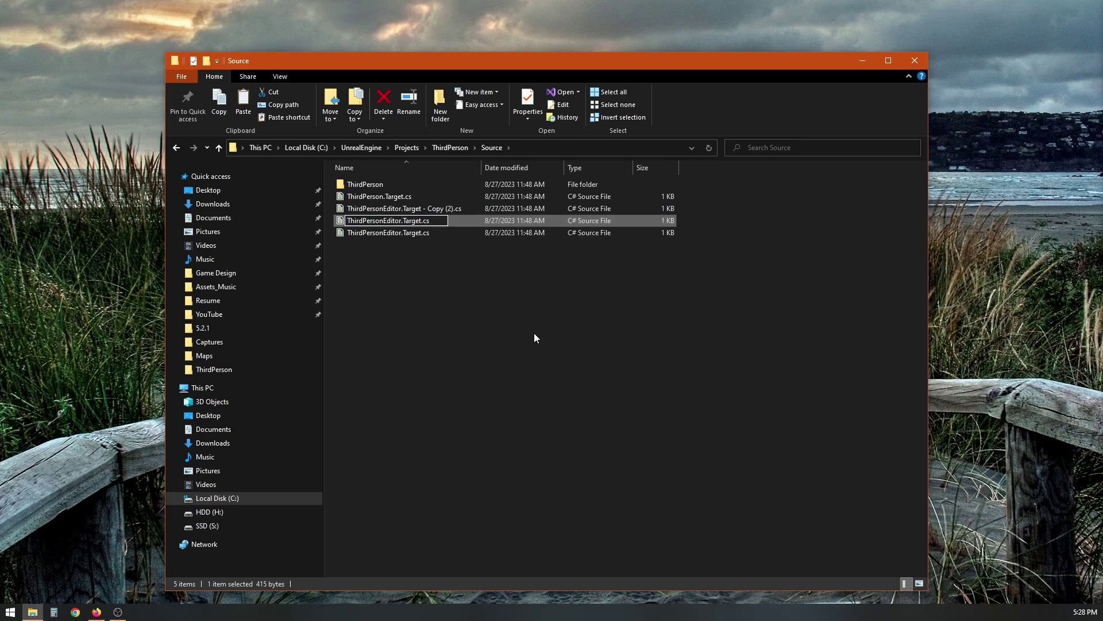
{"action": "key", "text": "Left"}
{"action": "key", "text": "Left"}
{"action": "key", "text": "Left"}
{"action": "key", "text": "Left"}
{"action": "key", "text": "Left"}
{"action": "key", "text": "Left"}
{"action": "key", "text": "Left"}
{"action": "key", "text": "BackSpace"}
{"action": "key", "text": "BackSpace"}
{"action": "key", "text": "BackSpace"}
{"action": "key", "text": "BackSpace"}
{"action": "key", "text": "BackSpace"}
{"action": "key", "text": "BackSpace"}
{"action": "type", "text": "Server"}
{"action": "key", "text": "Return"}
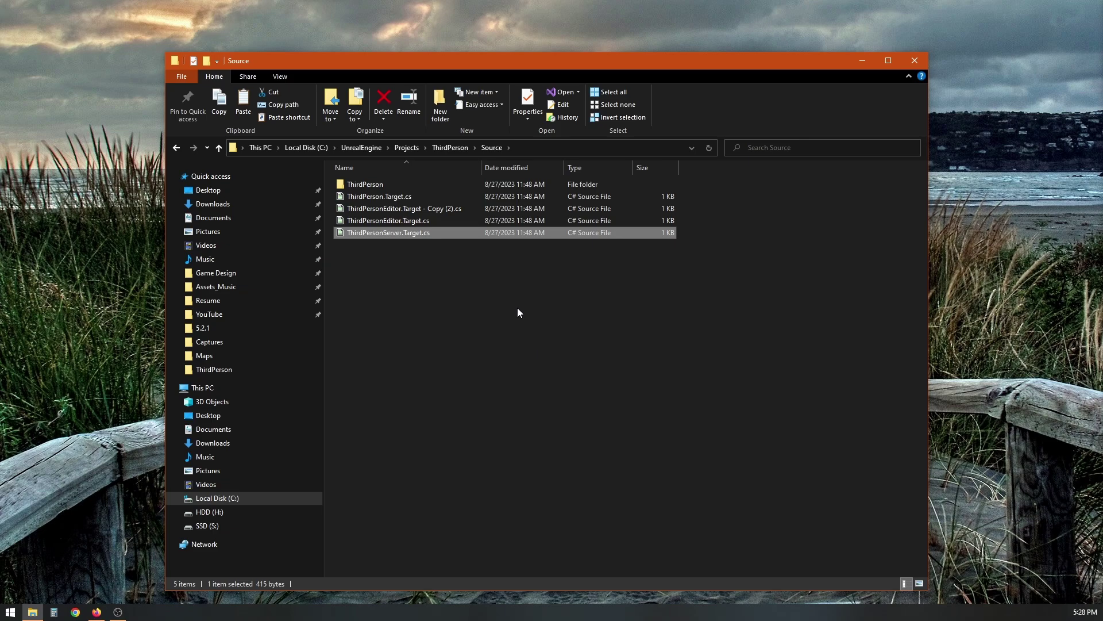
Rename the second copy, ThirdPersonEditor.Target - Copy (2).cs, to ThirdPersonClient.Target.cs
{"action": "left_click", "coordinate": [449, 208]}
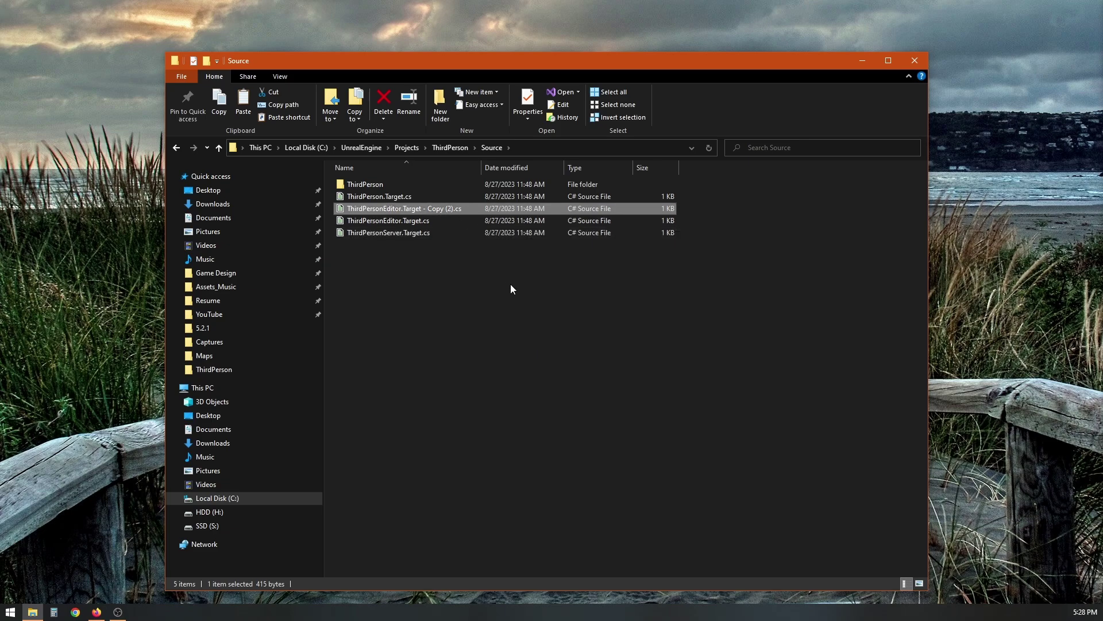
{"action": "key", "text": "F2"}
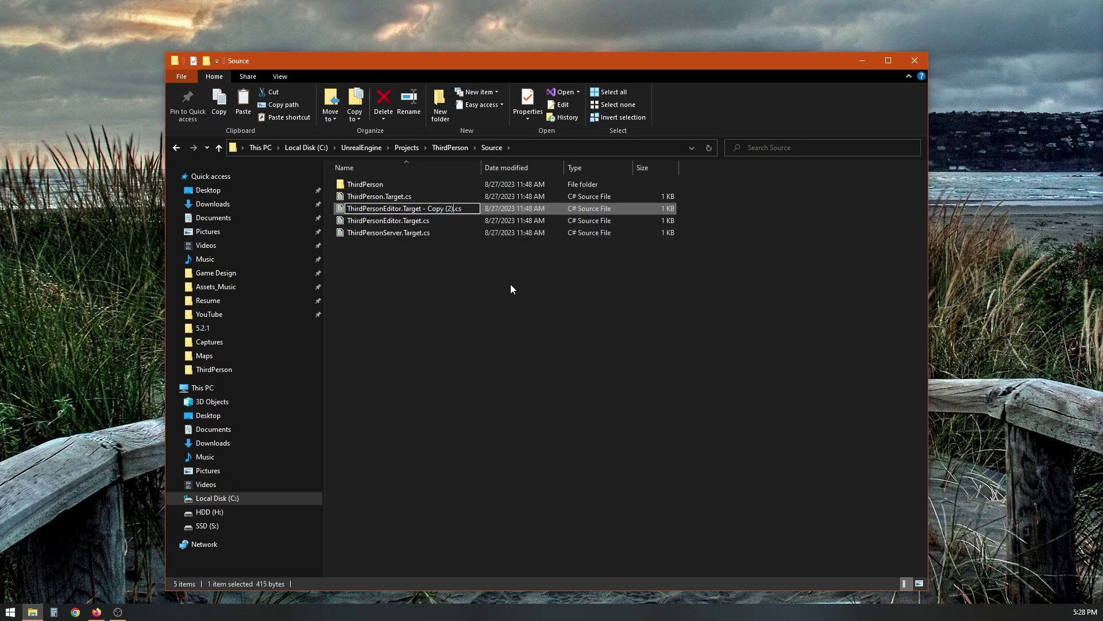
{"action": "key", "text": "BackSpace"}
{"action": "key", "text": "BackSpace"}
{"action": "key", "text": "BackSpace"}
{"action": "key", "text": "BackSpace"}
{"action": "key", "text": "BackSpace"}
{"action": "key", "text": "BackSpace"}
{"action": "key", "text": "BackSpace"}
{"action": "key", "text": "BackSpace"}
{"action": "key", "text": "BackSpace"}
{"action": "key", "text": "BackSpace"}
{"action": "key", "text": "BackSpace"}
{"action": "key", "text": "BackSpace"}
{"action": "key", "text": "BackSpace"}
{"action": "key", "text": "BackSpace"}
{"action": "key", "text": "BackSpace"}
{"action": "key", "text": "BackSpace"}
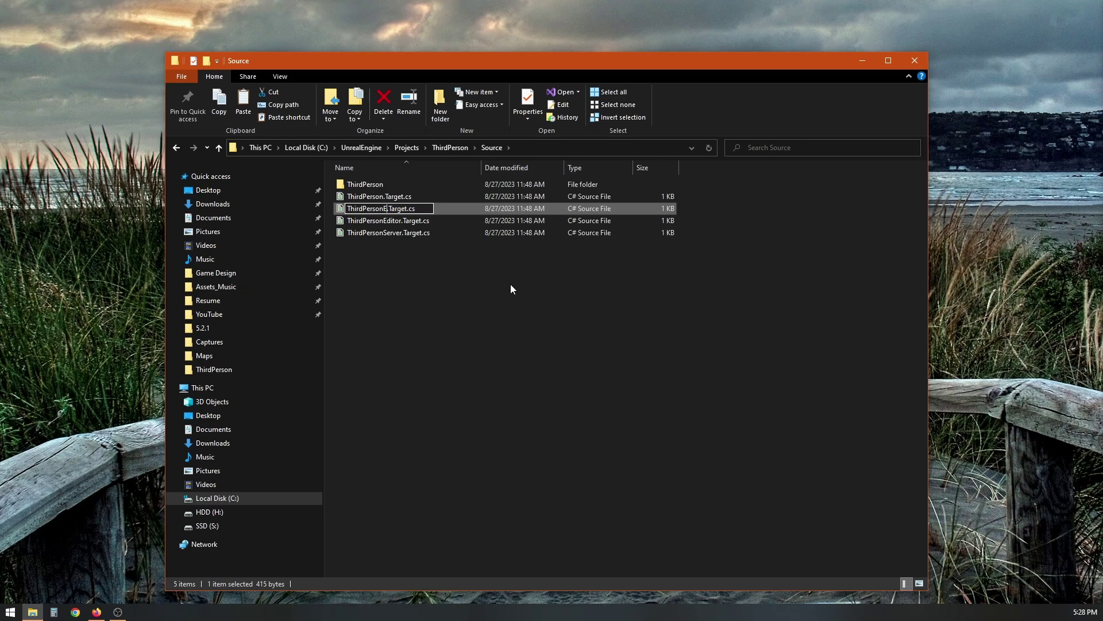
{"action": "key", "text": "BackSpace"}
{"action": "type", "text": "Client"}
{"action": "key", "text": "Return"}
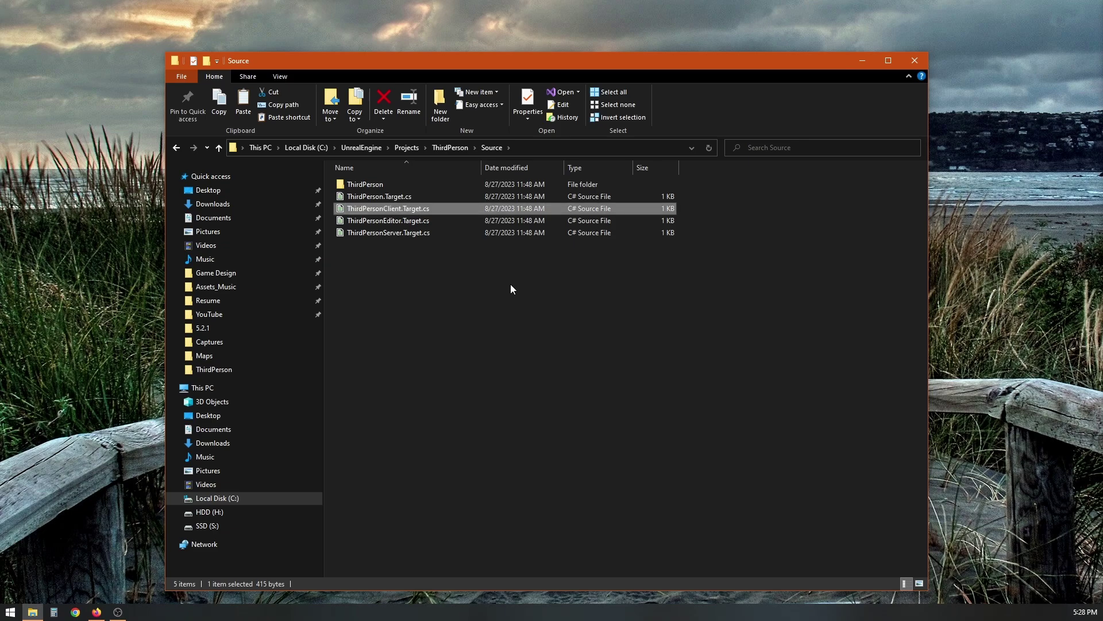
Open ThirdPersonServer.Target.cs in Notepad for editing
{"action": "right_click", "coordinate": [395, 236]}
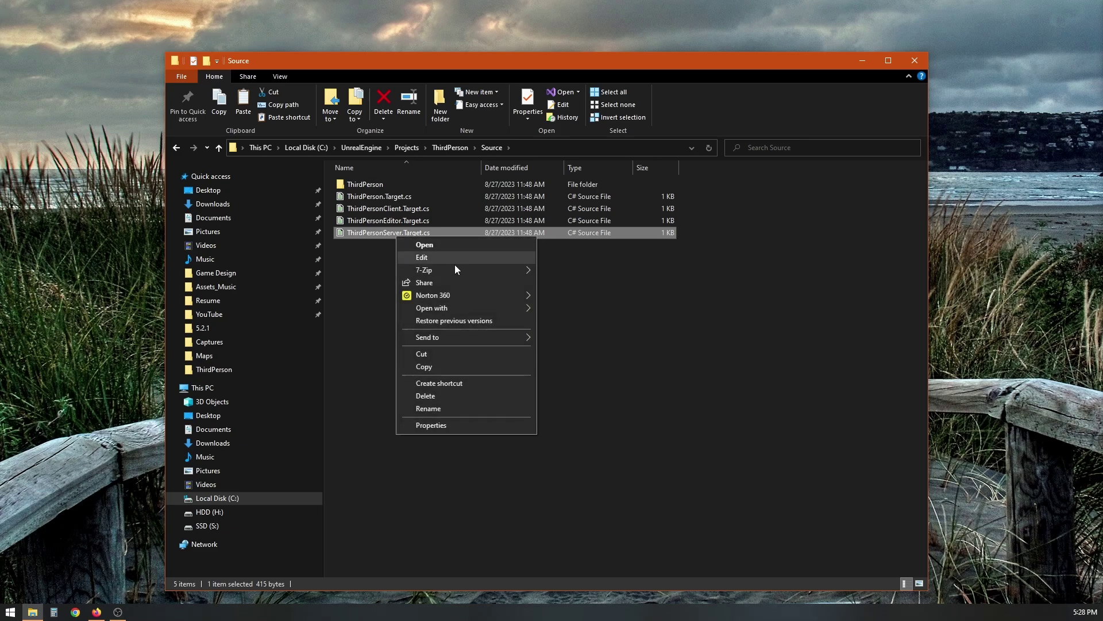
{"action": "mouse_move", "coordinate": [502, 308]}
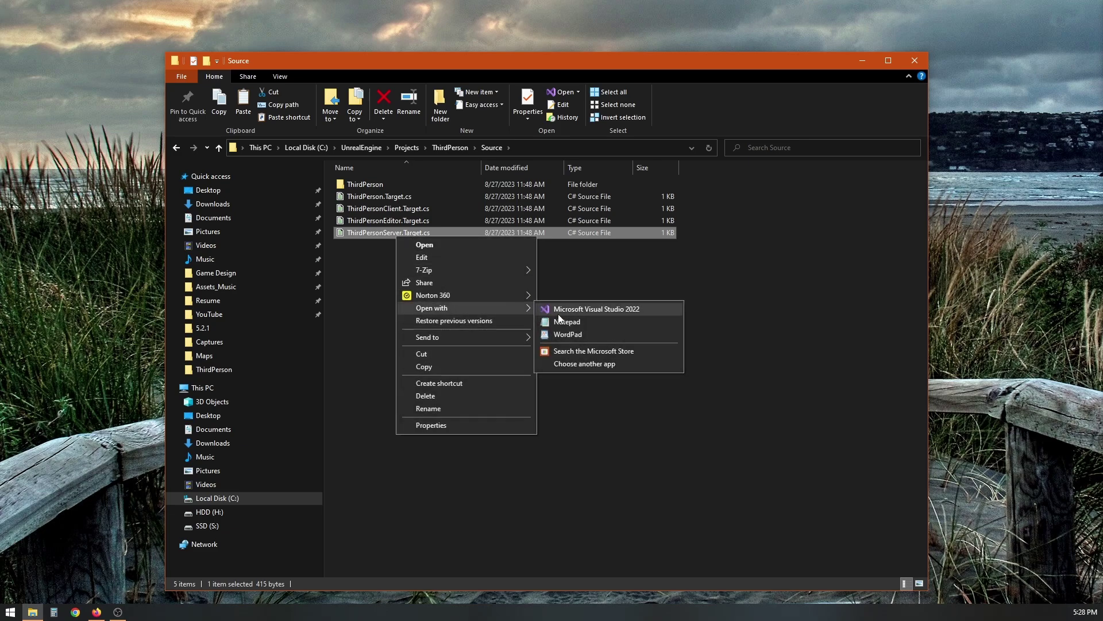
{"action": "left_click", "coordinate": [563, 321]}
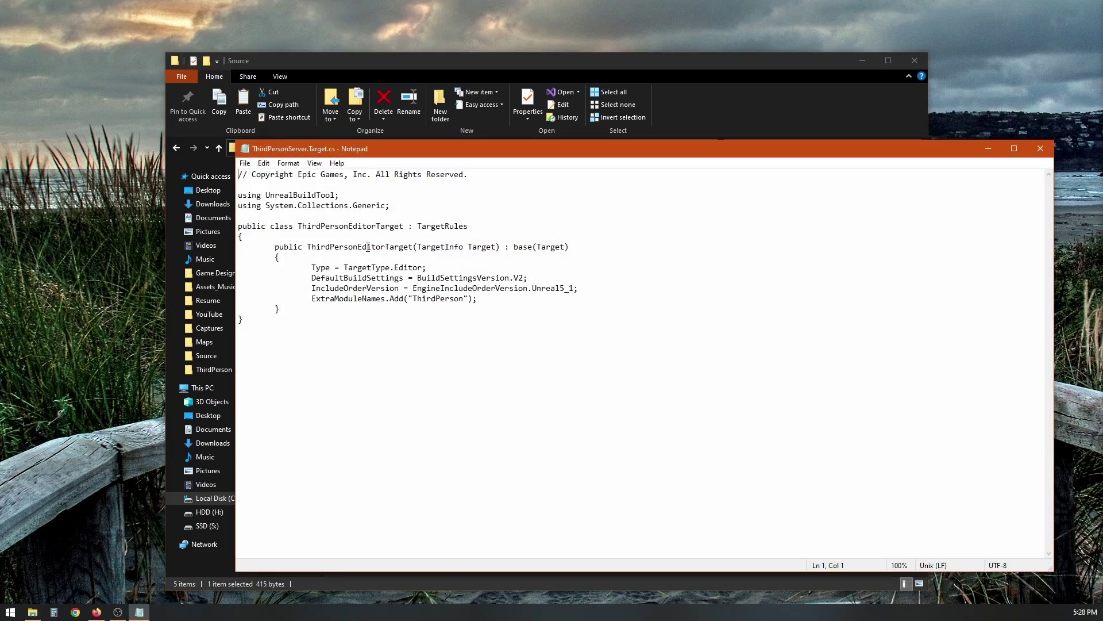
{"action": "left_click", "coordinate": [498, 195]}
Replace each occurrence of "Editor" with "Server" in ThirdPersonServer.Target.cs, including the class name, constructor and target type
{"action": "key", "text": "ctrl+h"}
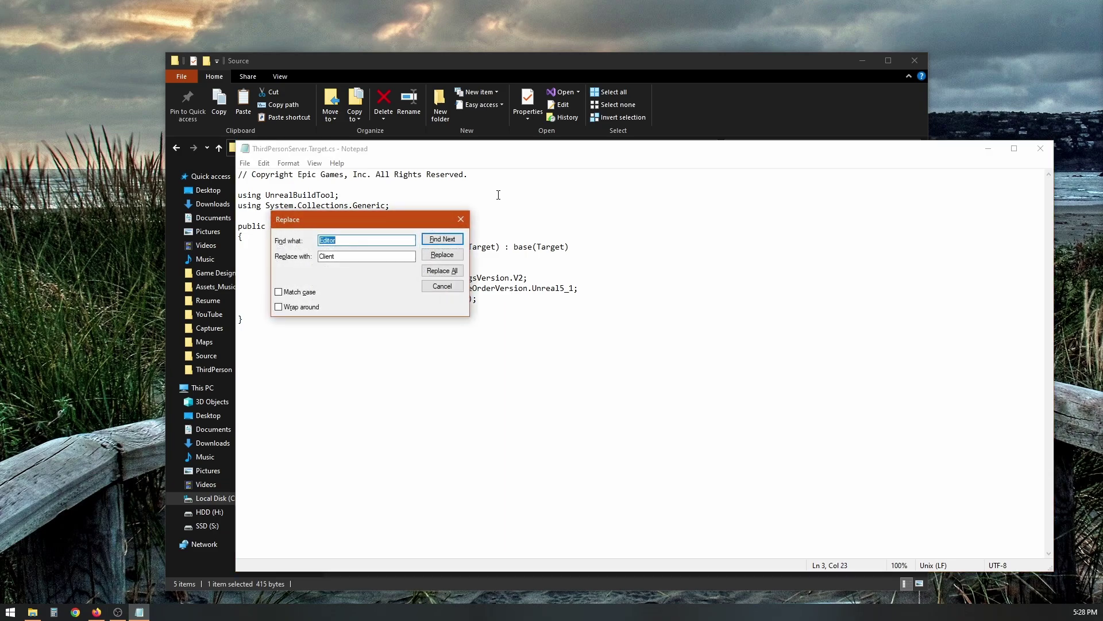
{"action": "left_click_drag", "start_coordinate": [394, 220], "coordinate": [702, 202]}
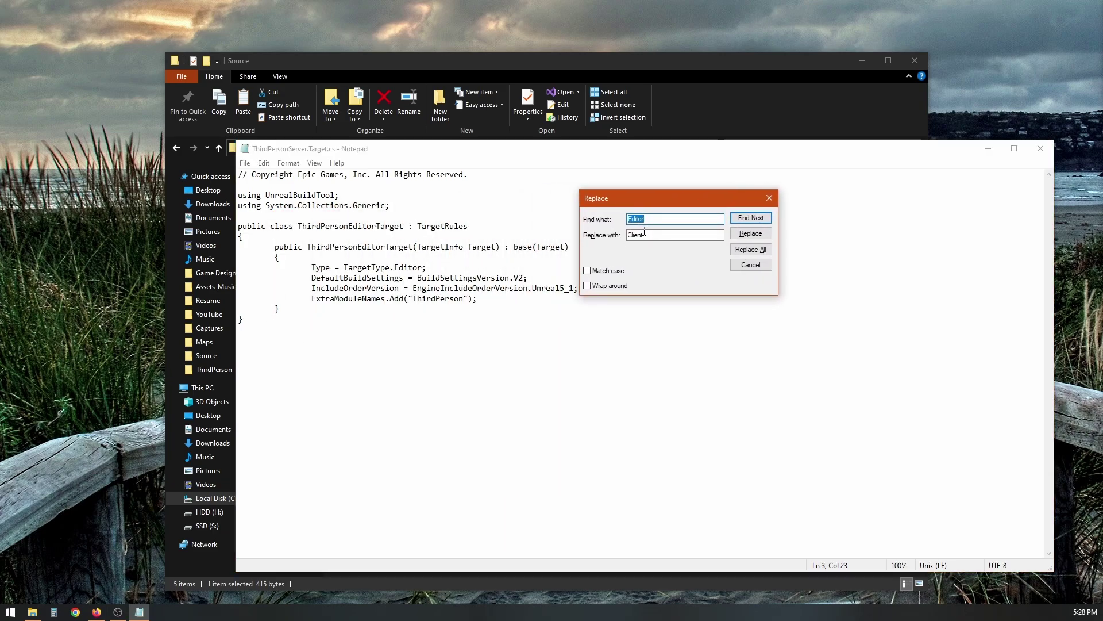
{"action": "key", "text": "Tab"}
{"action": "type", "text": "Server"}
{"action": "left_click_drag", "start_coordinate": [668, 201], "coordinate": [751, 199]}
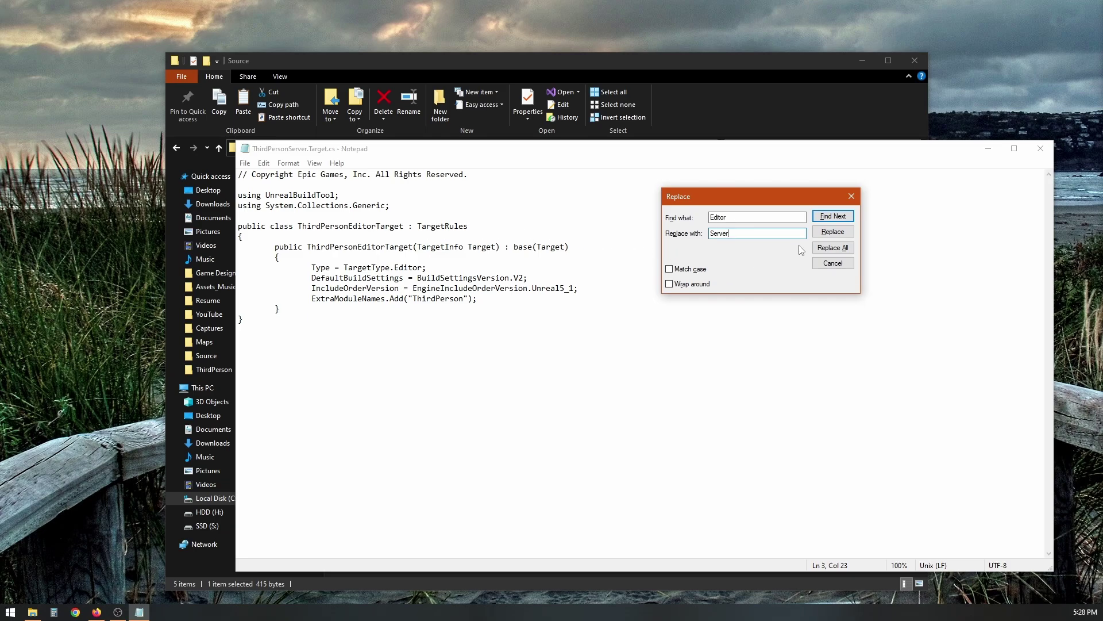
{"action": "left_click", "coordinate": [833, 231]}
{"action": "left_click", "coordinate": [833, 232]}
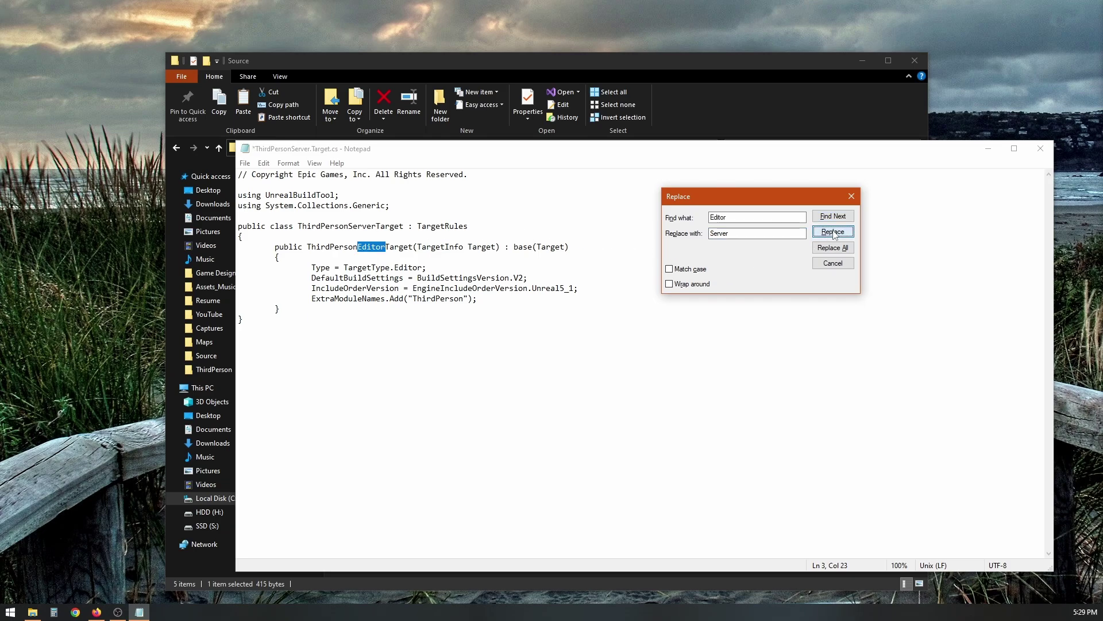
{"action": "left_click", "coordinate": [833, 232]}
{"action": "left_click", "coordinate": [834, 232]}
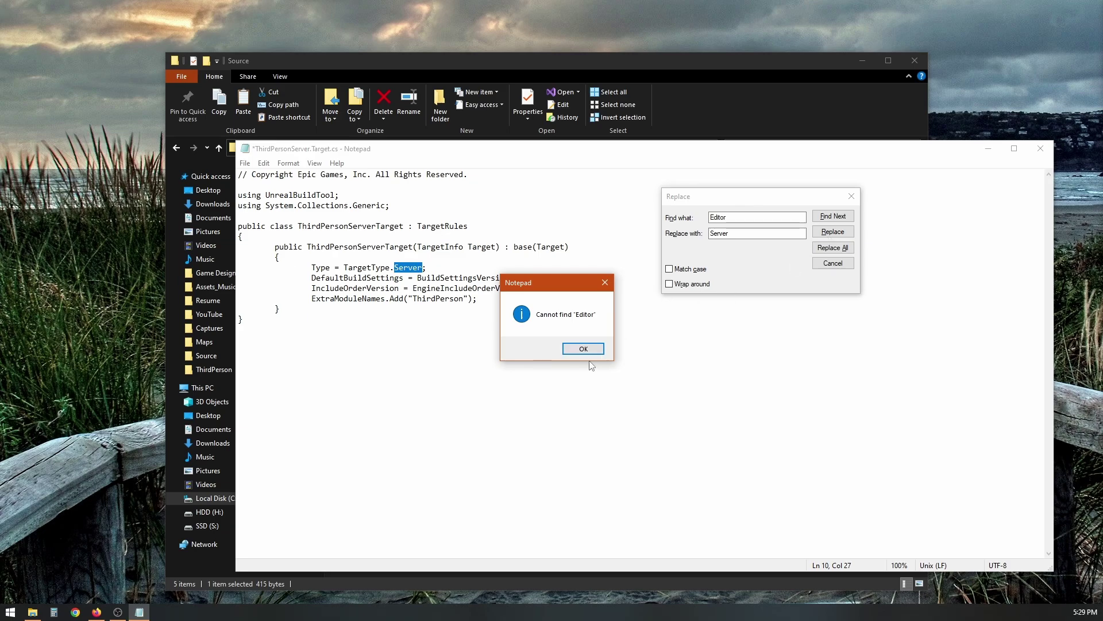
{"action": "left_click", "coordinate": [833, 263]}
Save ThirdPersonServer.Target.cs and close it
{"action": "left_click", "coordinate": [847, 300]}
{"action": "key", "text": "ctrl+s"}
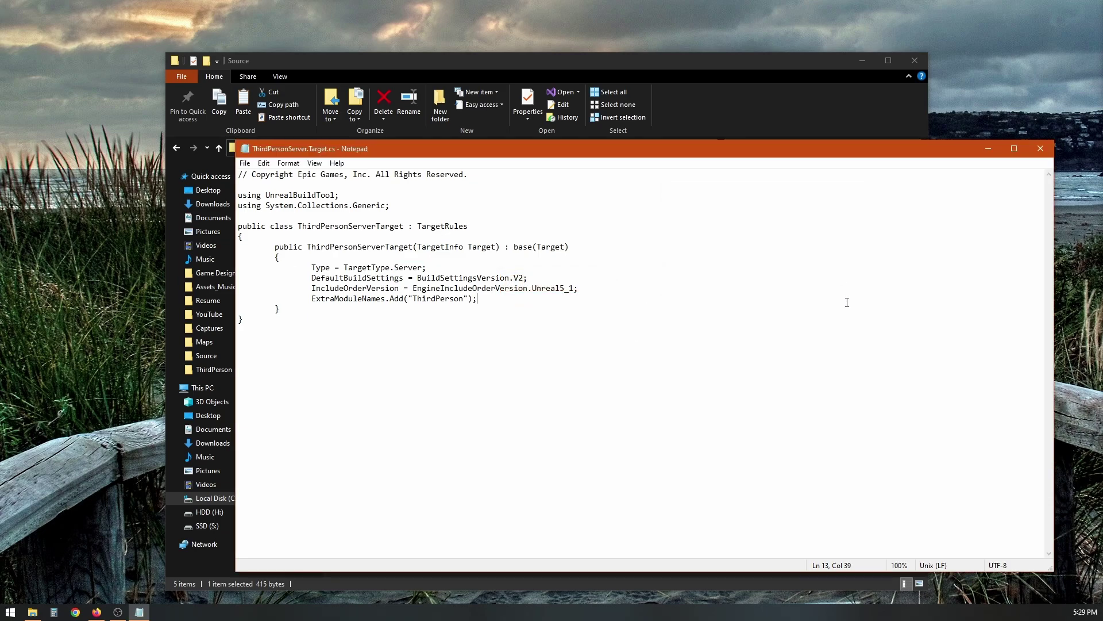
{"action": "left_click", "coordinate": [1041, 149]}
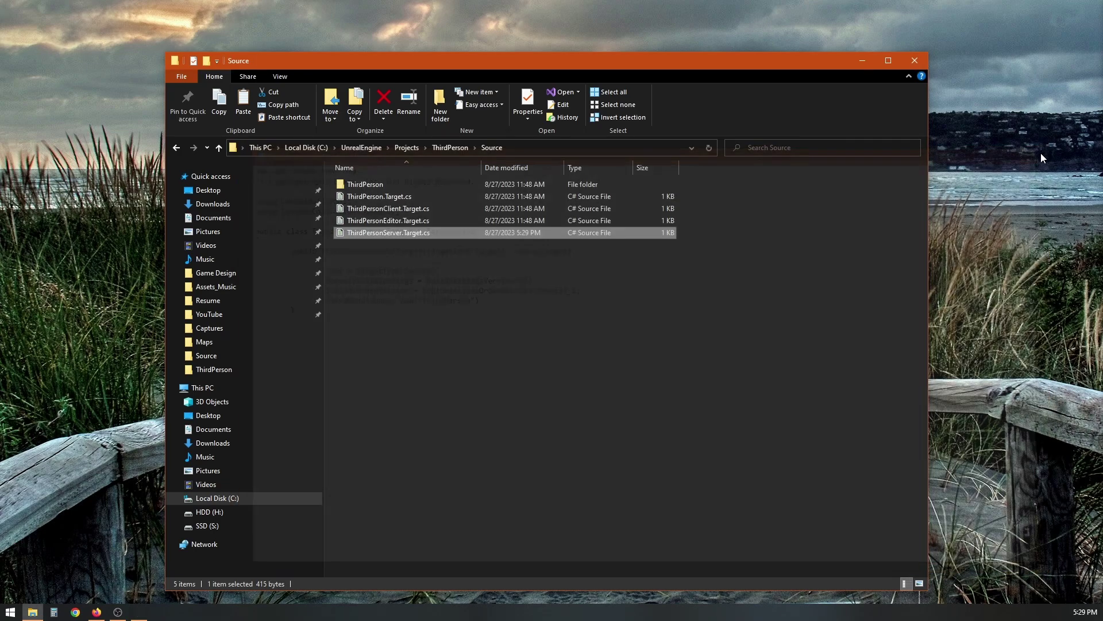
Open ThirdPersonClient.Target.cs from the Source folder in Notepad
{"action": "right_click", "coordinate": [395, 209]}
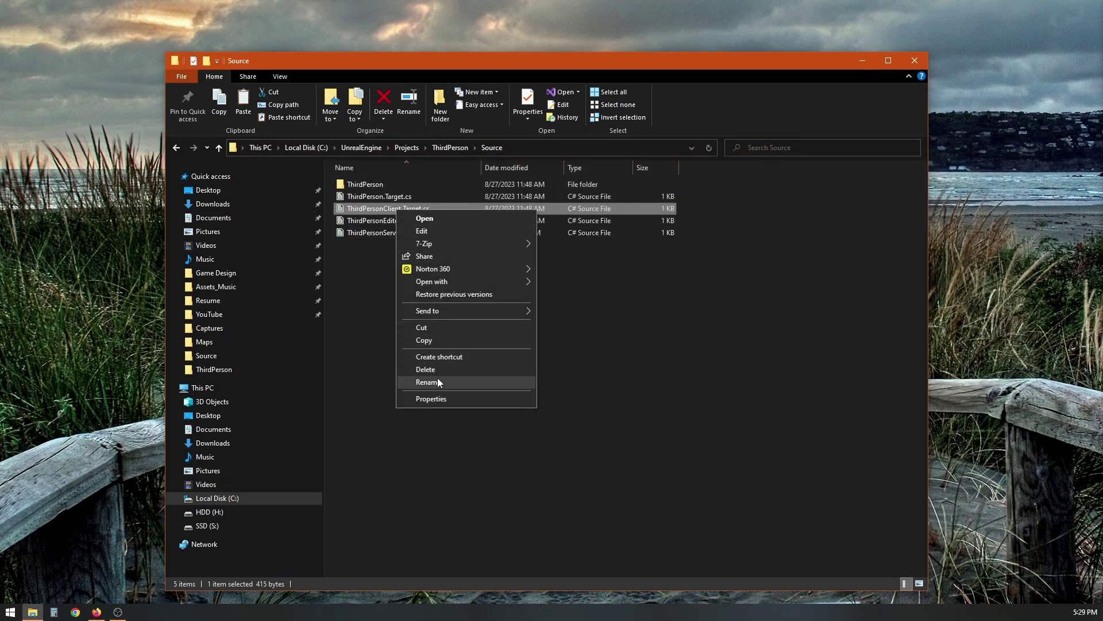
{"action": "mouse_move", "coordinate": [459, 282]}
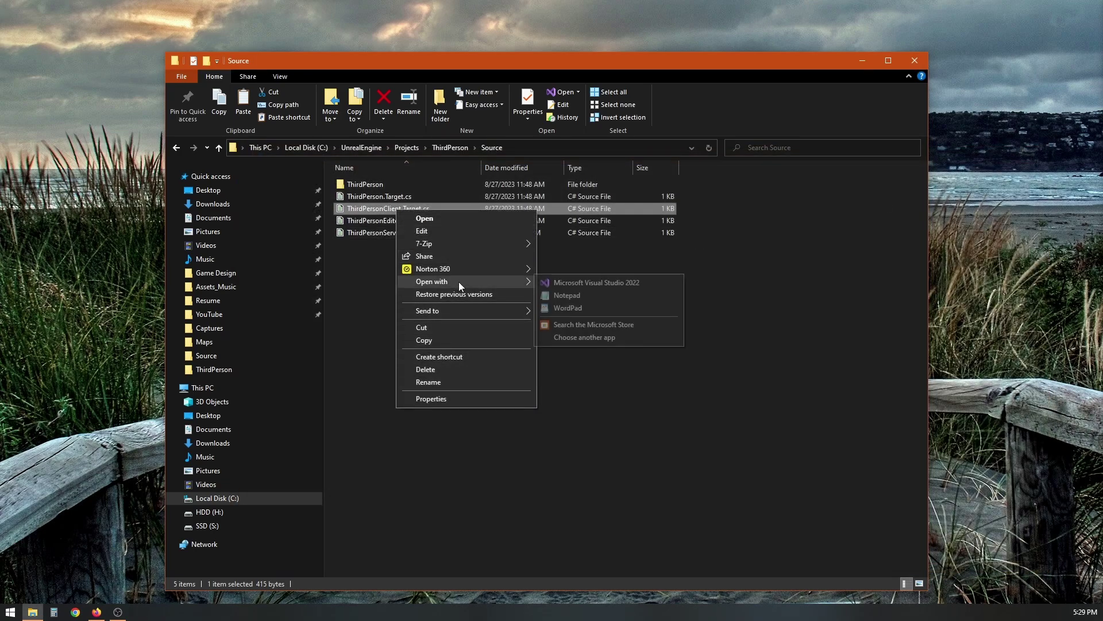
{"action": "left_click", "coordinate": [572, 295]}
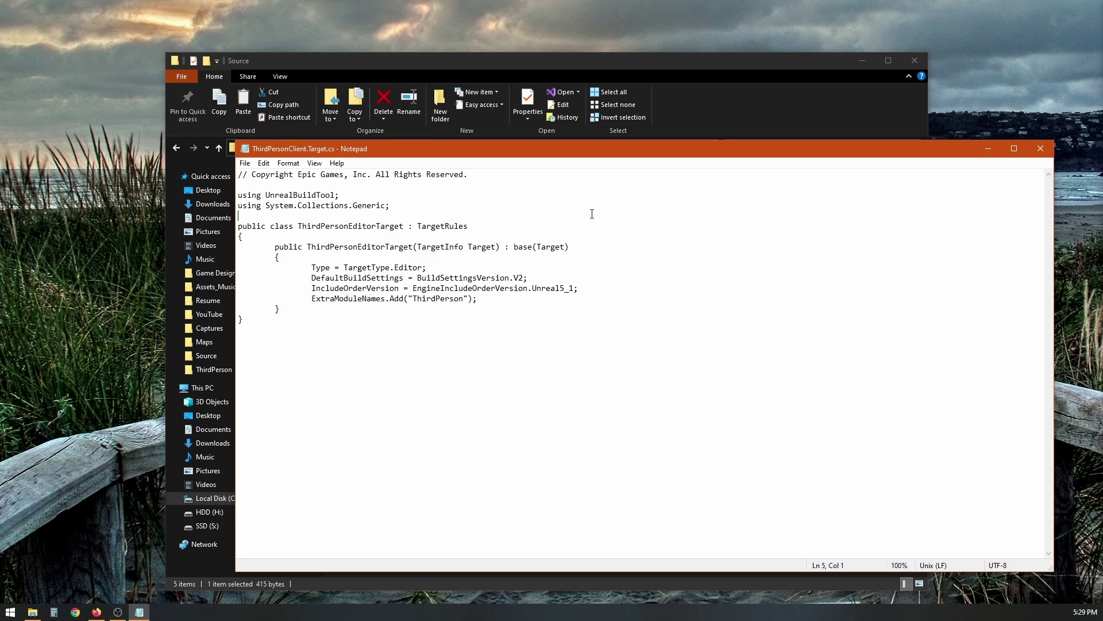
Replace each occurrence of "Editor" with "Client" in ThirdPersonClient.Target.cs, including the class name, constructor and target type
{"action": "key", "text": "ctrl+h"}
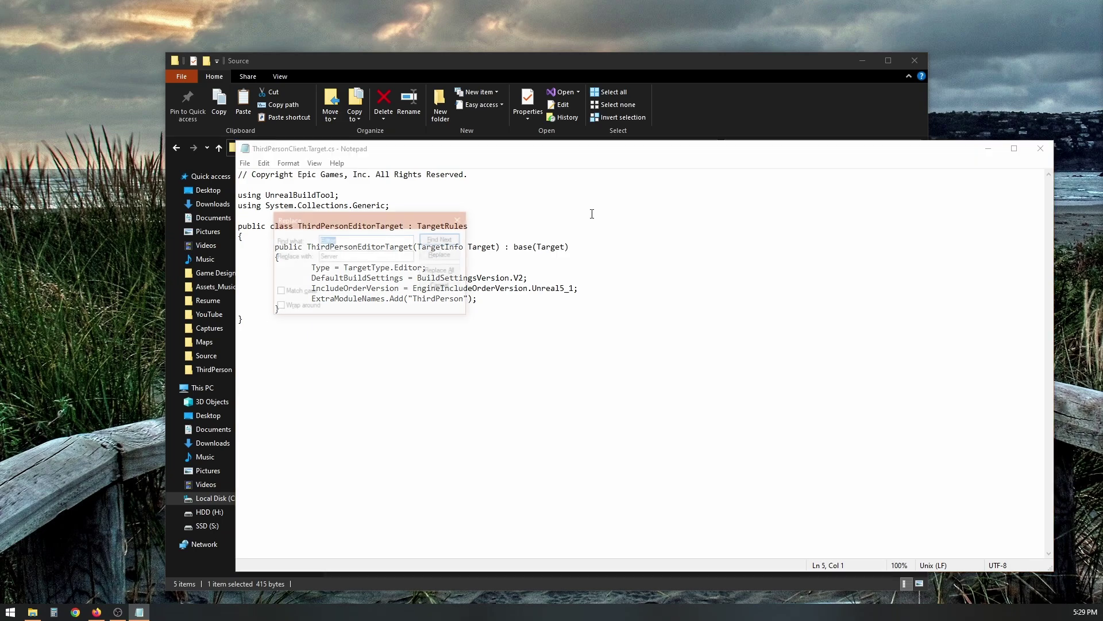
{"action": "left_click_drag", "start_coordinate": [389, 218], "coordinate": [806, 217]}
{"action": "key", "text": "Tab"}
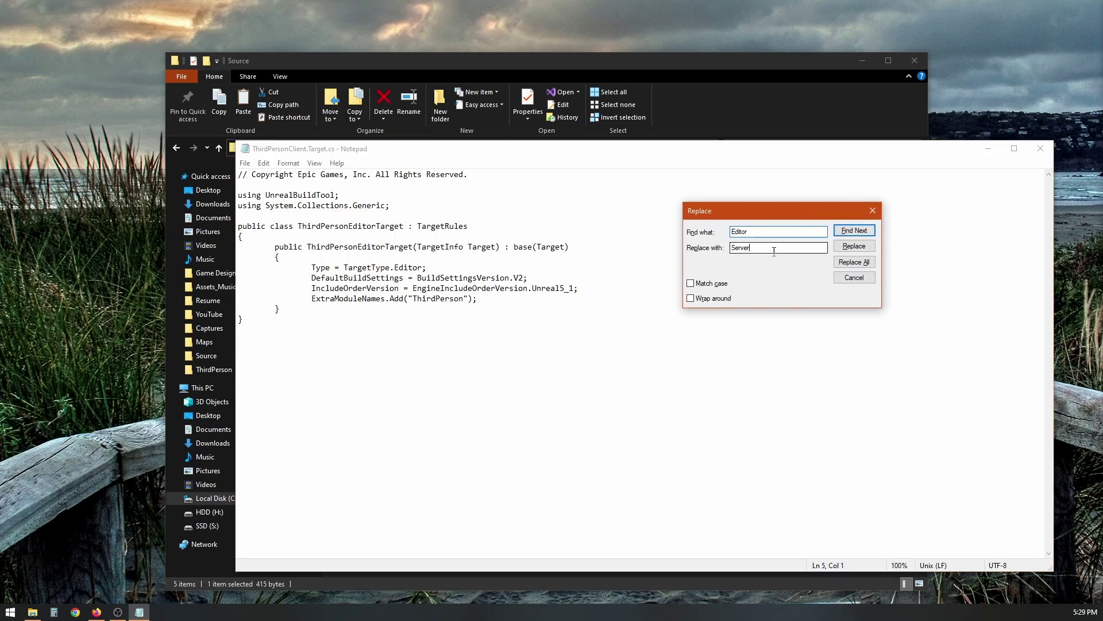
{"action": "type", "text": "C"}
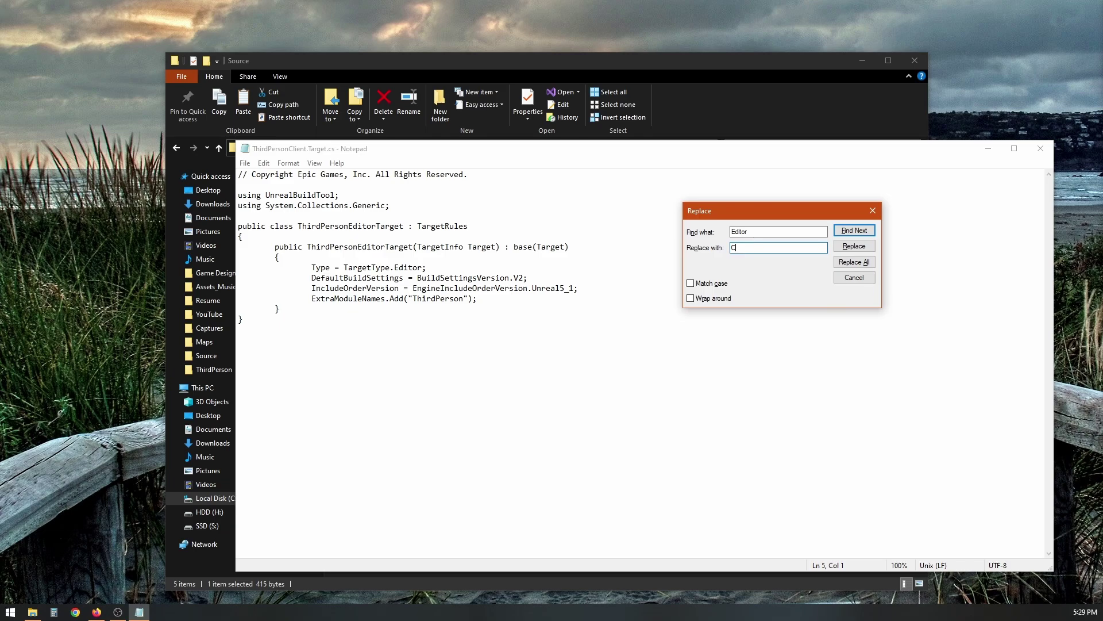
{"action": "type", "text": "lient"}
{"action": "left_click", "coordinate": [853, 246]}
{"action": "left_click", "coordinate": [853, 245]}
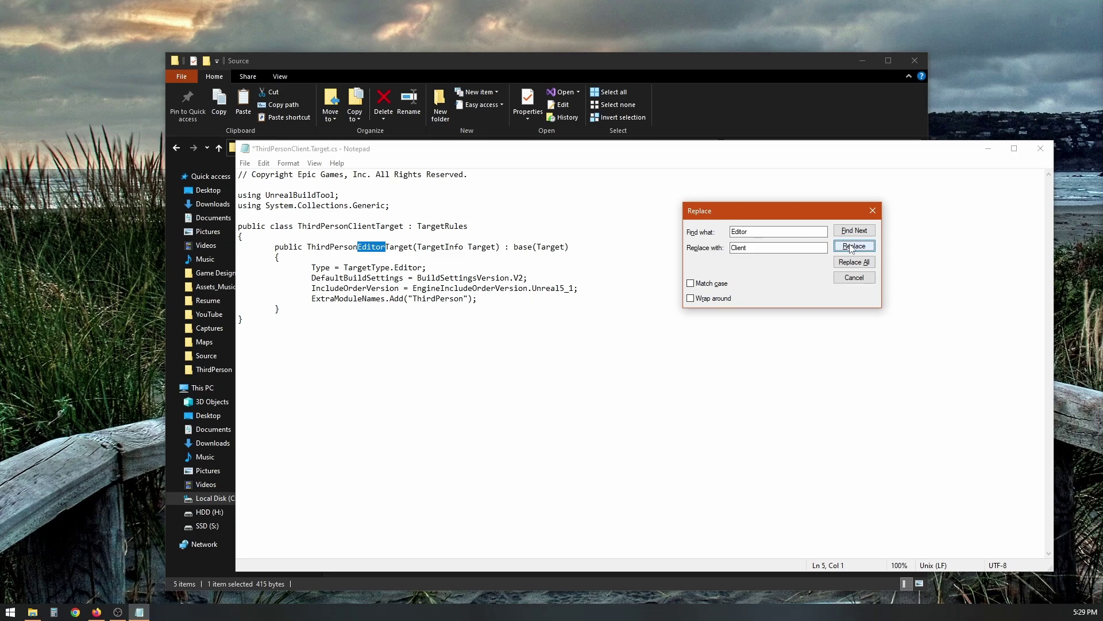
{"action": "left_click", "coordinate": [852, 246]}
{"action": "left_click", "coordinate": [852, 246]}
{"action": "key", "text": "Return"}
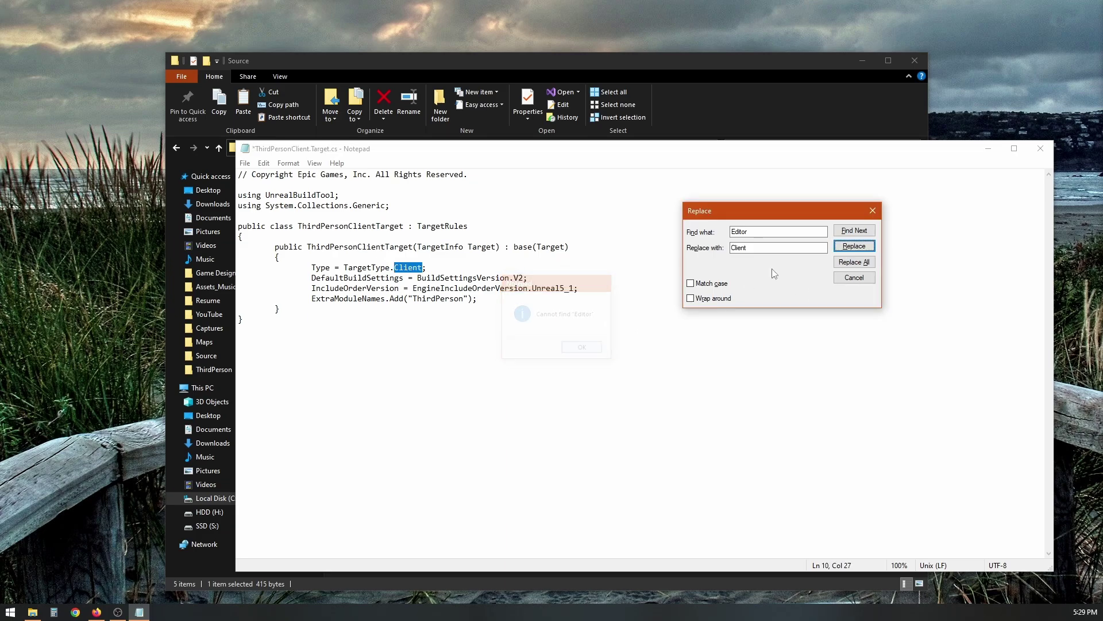
{"action": "left_click", "coordinate": [873, 212]}
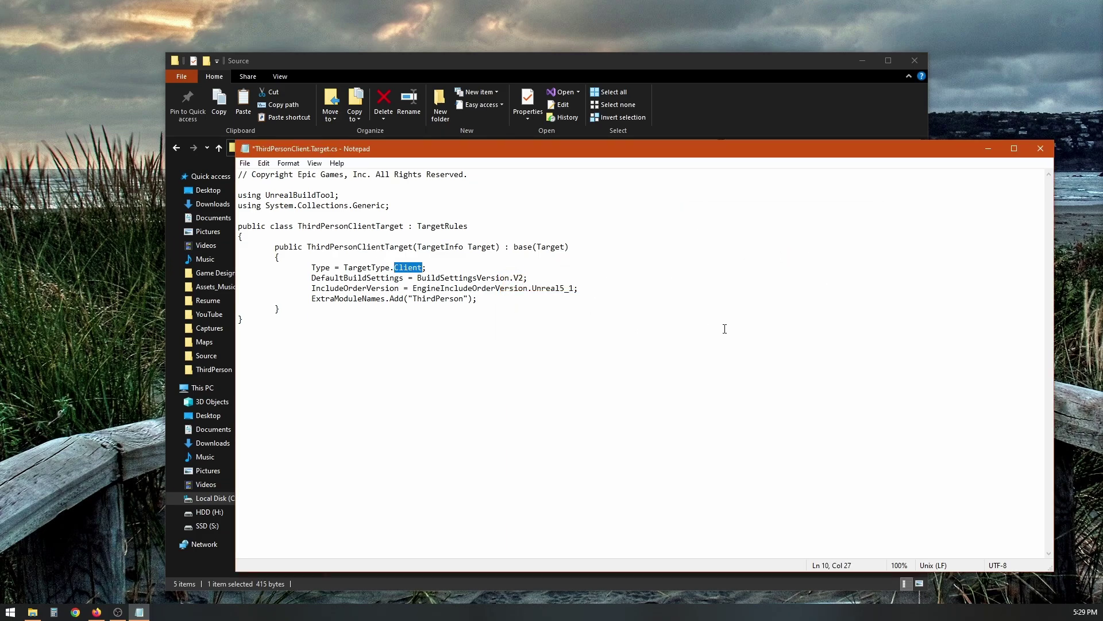
Save ThirdPersonClient.Target.cs and close it, returning to the Source folder
{"action": "key", "text": "ctrl+s"}
{"action": "left_click", "coordinate": [1040, 149]}
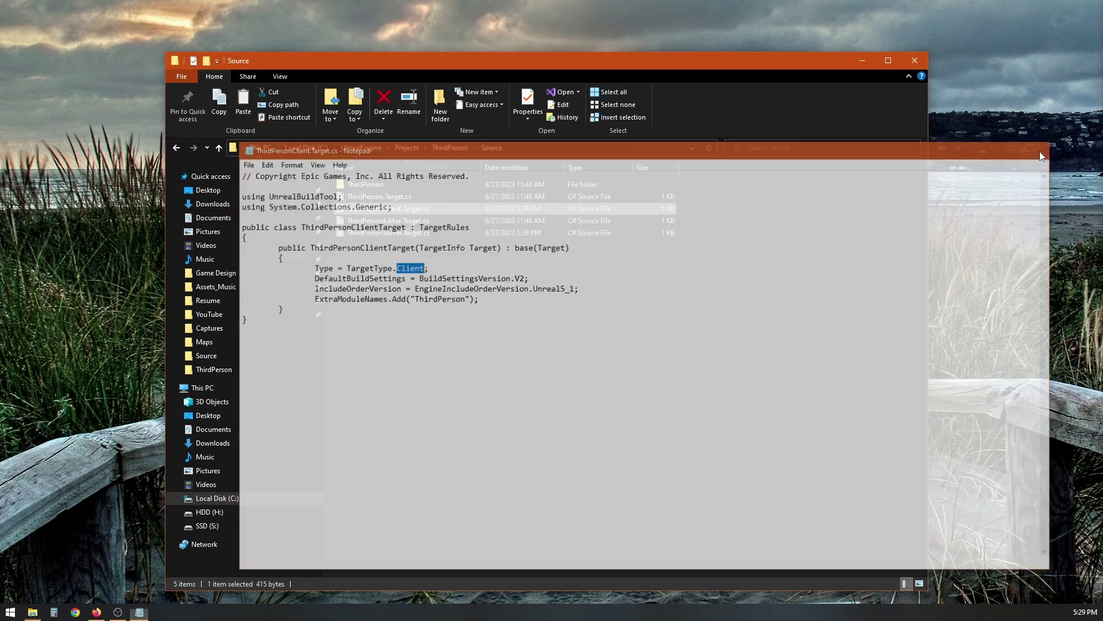
{"action": "left_click", "coordinate": [590, 374]}
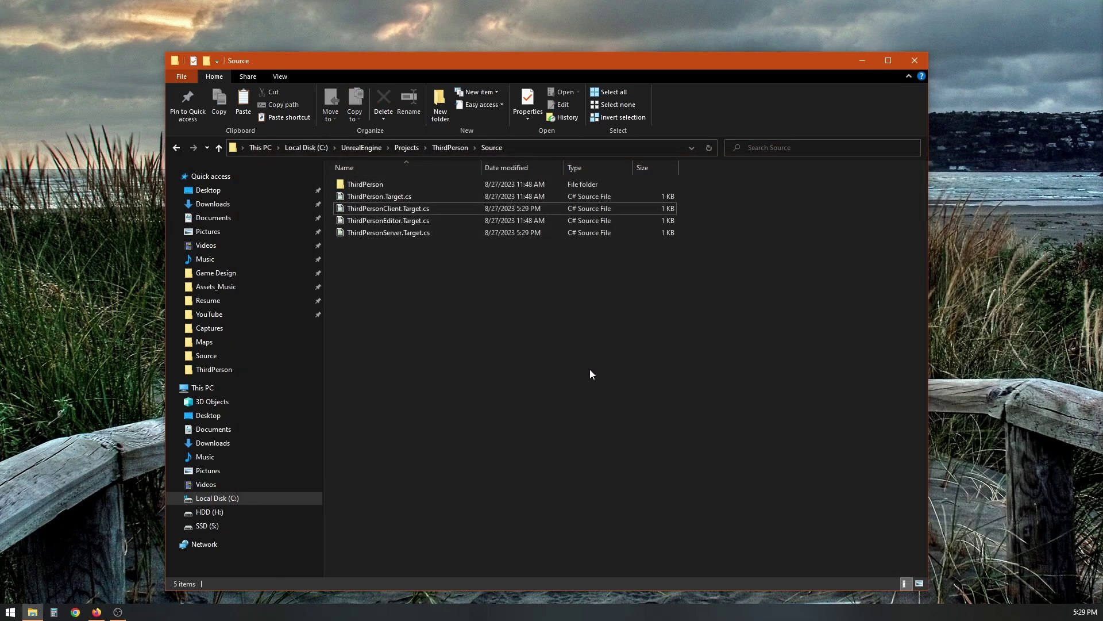
Generate the Visual Studio project files for the ThirdPerson Unreal project file in the project's root folder
{"action": "left_click", "coordinate": [445, 148]}
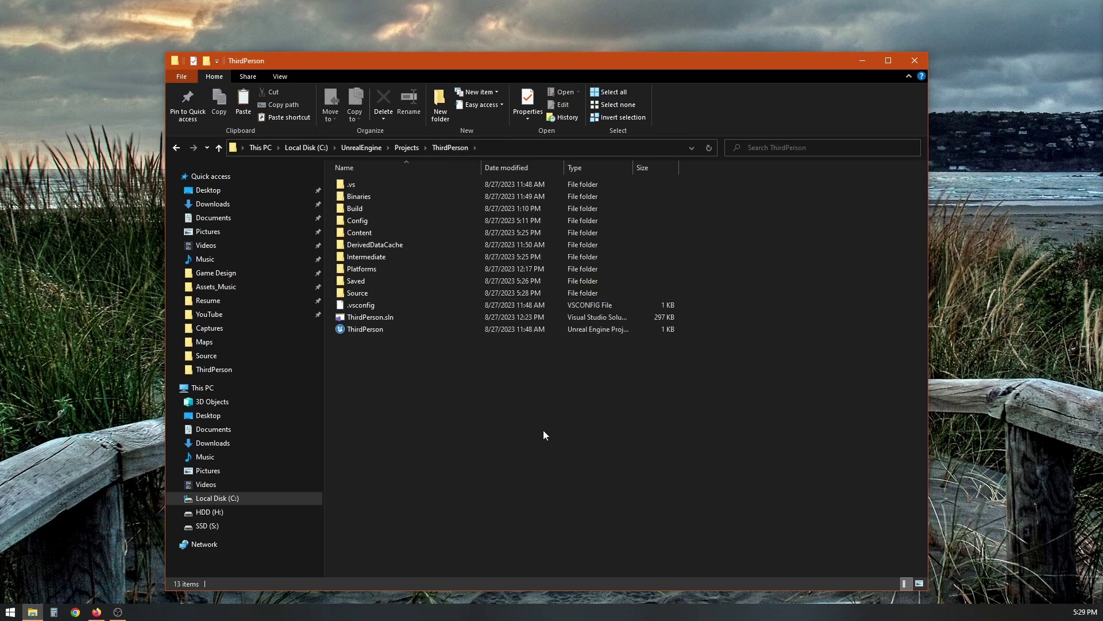
{"action": "right_click", "coordinate": [372, 333]}
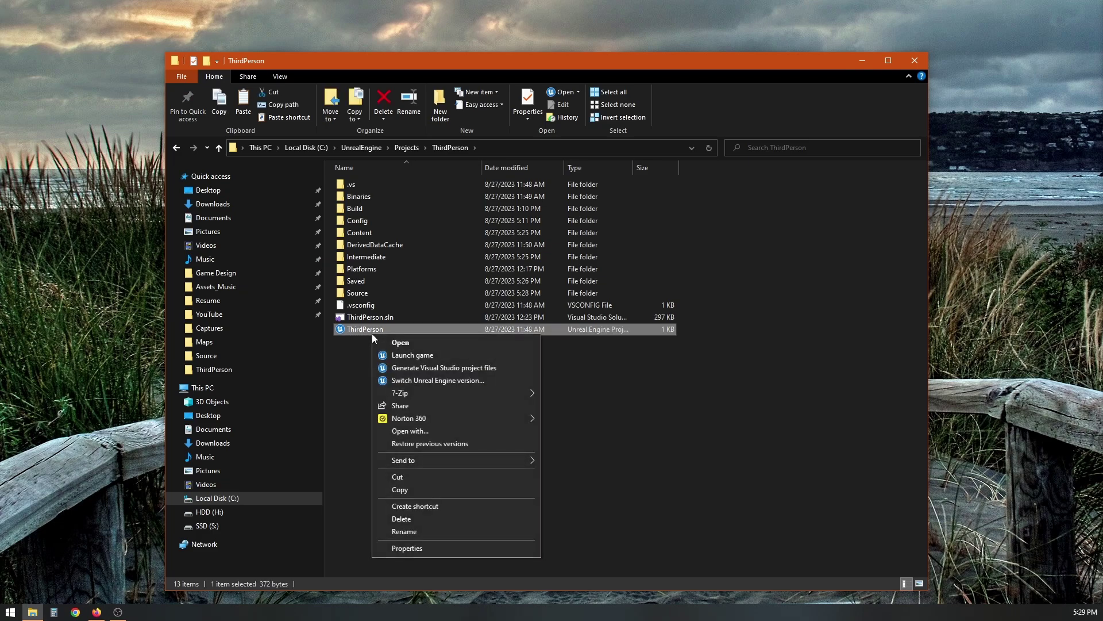
{"action": "left_click", "coordinate": [425, 371]}
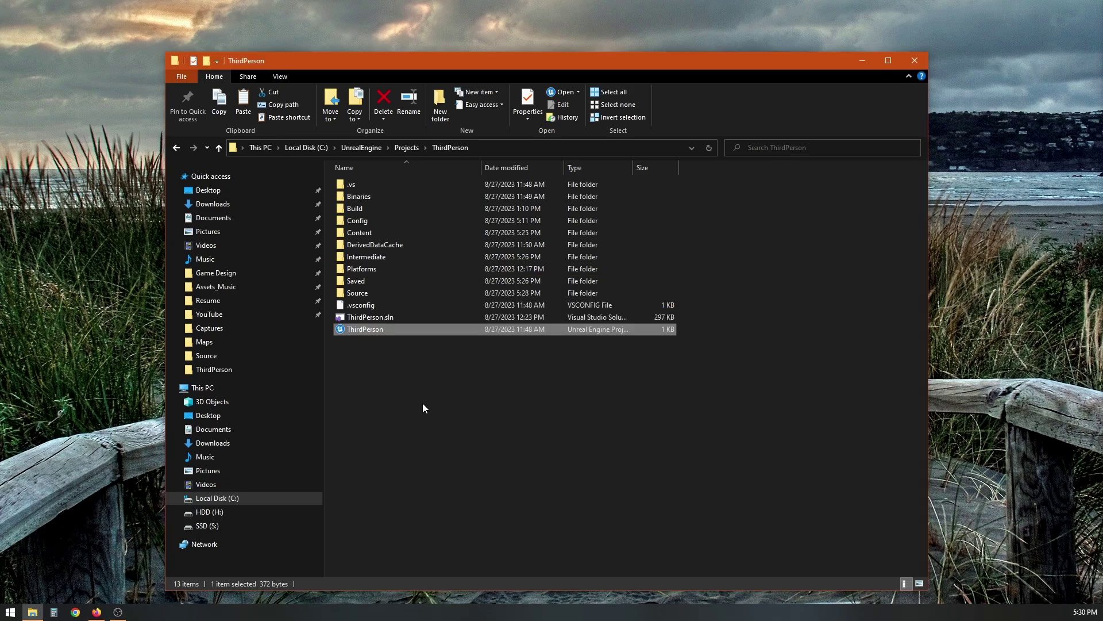
Open the ThirdPerson project in the Unreal editor and set the Windows build target to ThirdPersonServer
{"action": "double_click", "coordinate": [387, 329]}
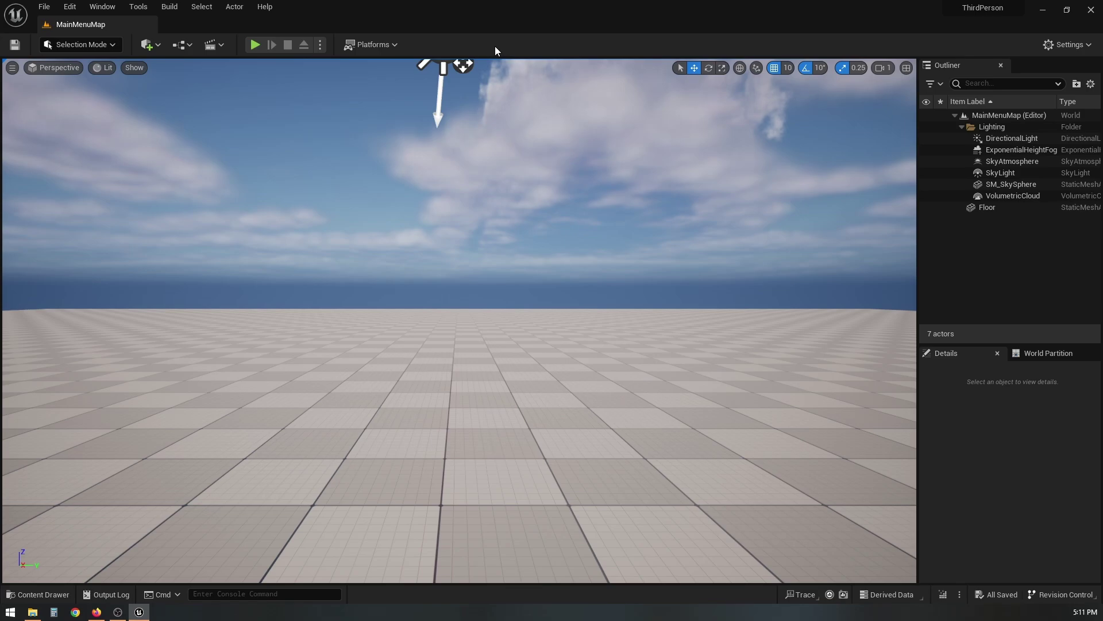
{"action": "left_click", "coordinate": [388, 49]}
{"action": "mouse_move", "coordinate": [404, 144]}
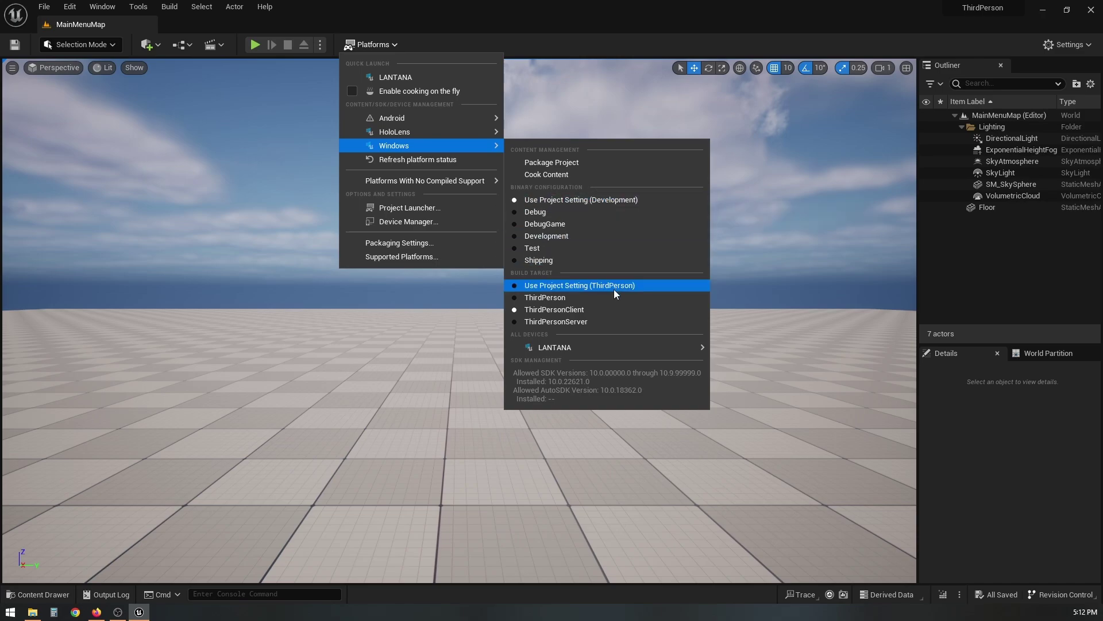
{"action": "left_click", "coordinate": [626, 321]}
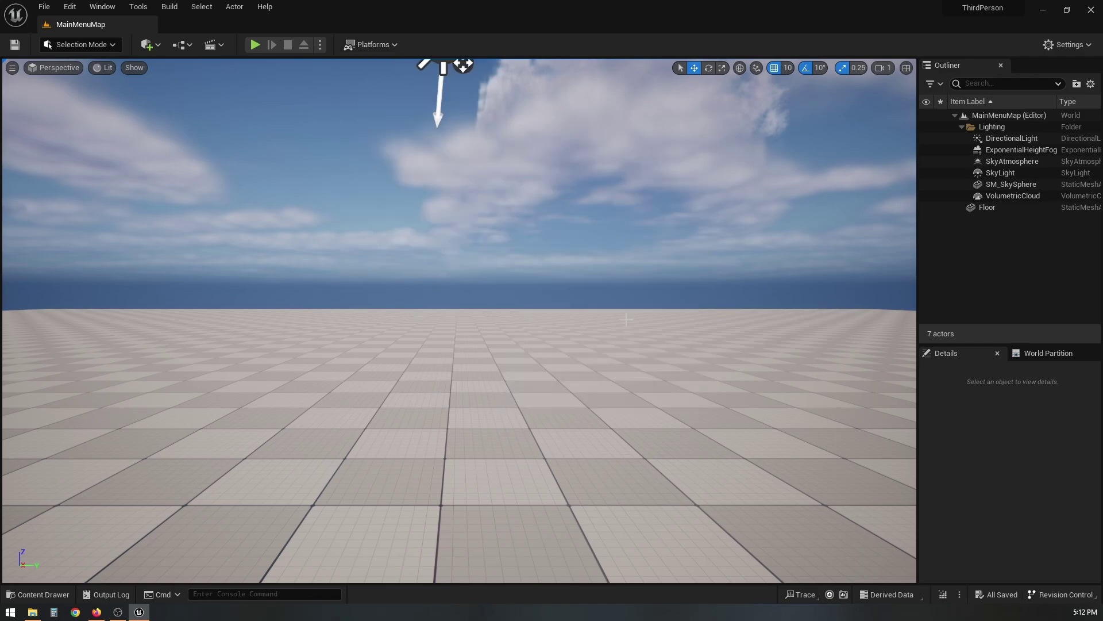
Package the ThirdPersonServer target for Windows into C:\UnrealEngine\Builds and show the packaging output log
{"action": "left_click", "coordinate": [374, 44]}
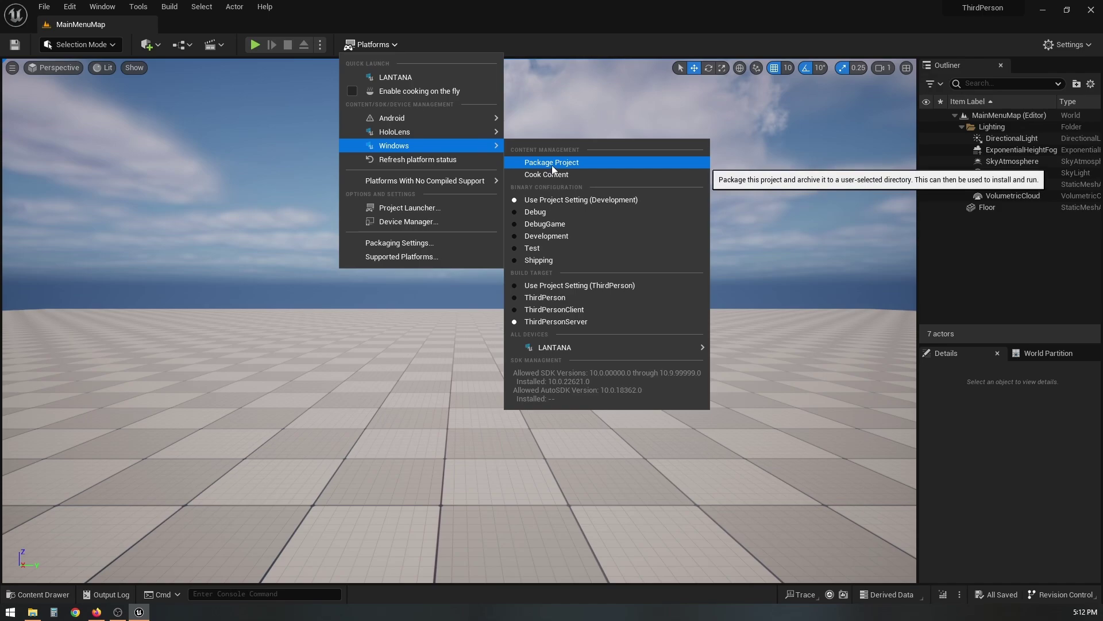
{"action": "left_click", "coordinate": [552, 163]}
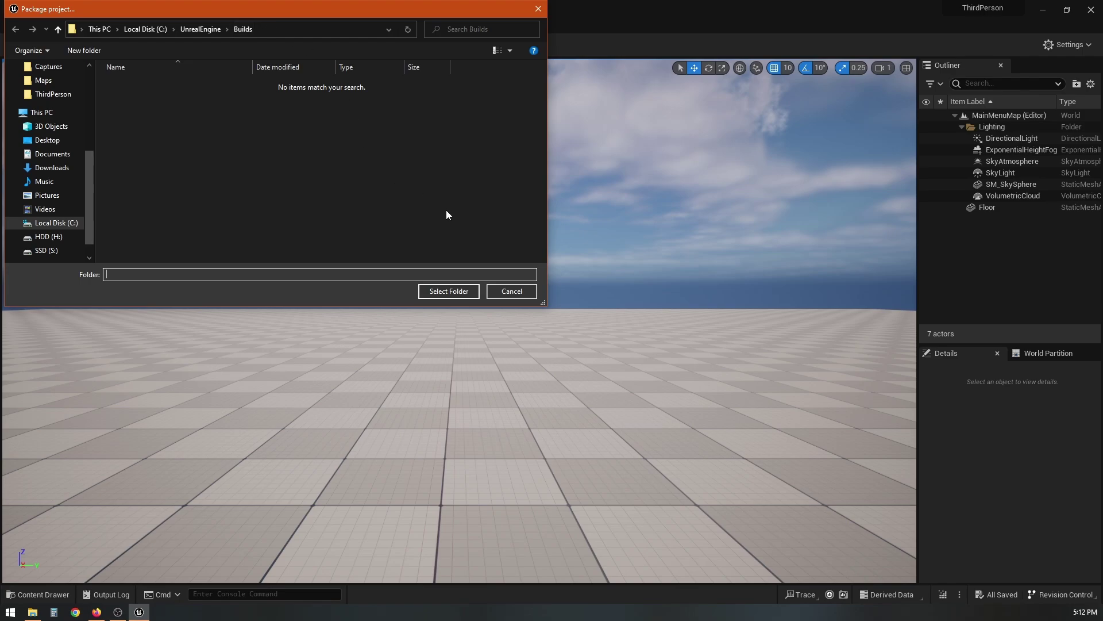
{"action": "left_click", "coordinate": [449, 290]}
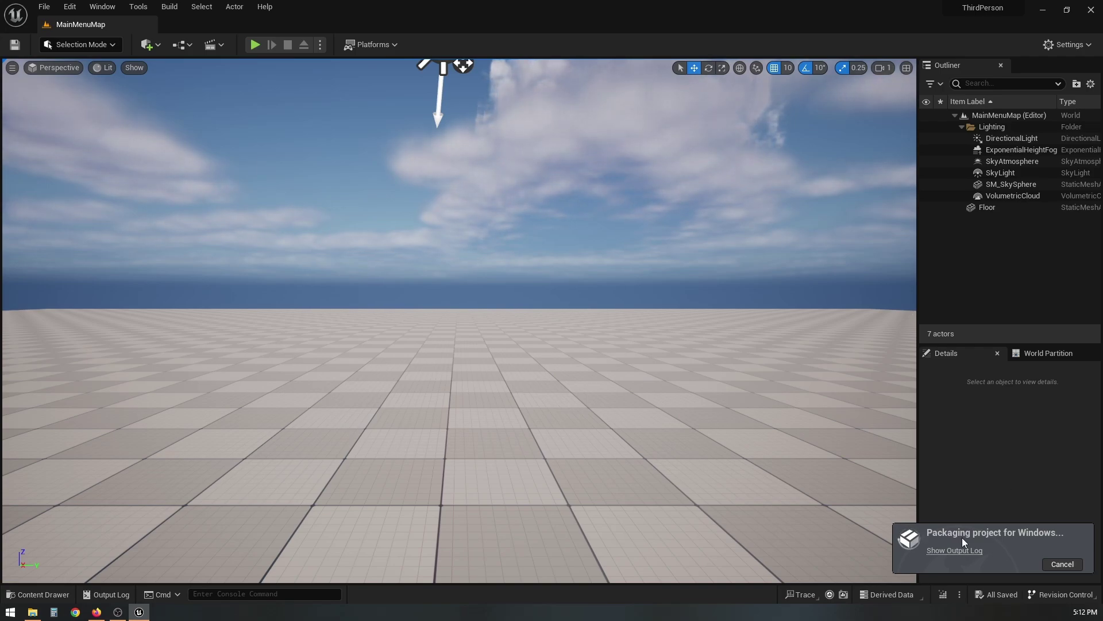
{"action": "left_click", "coordinate": [946, 552]}
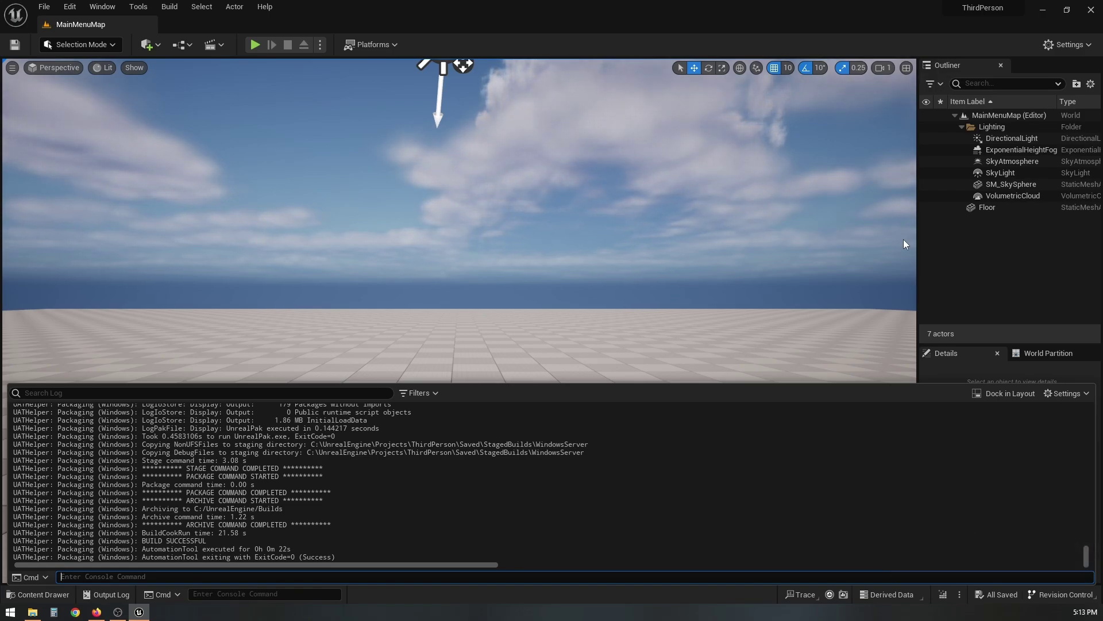
Set the Windows build target to ThirdPersonClient, package it into the same Builds folder and show the packaging output log
{"action": "left_click", "coordinate": [375, 45]}
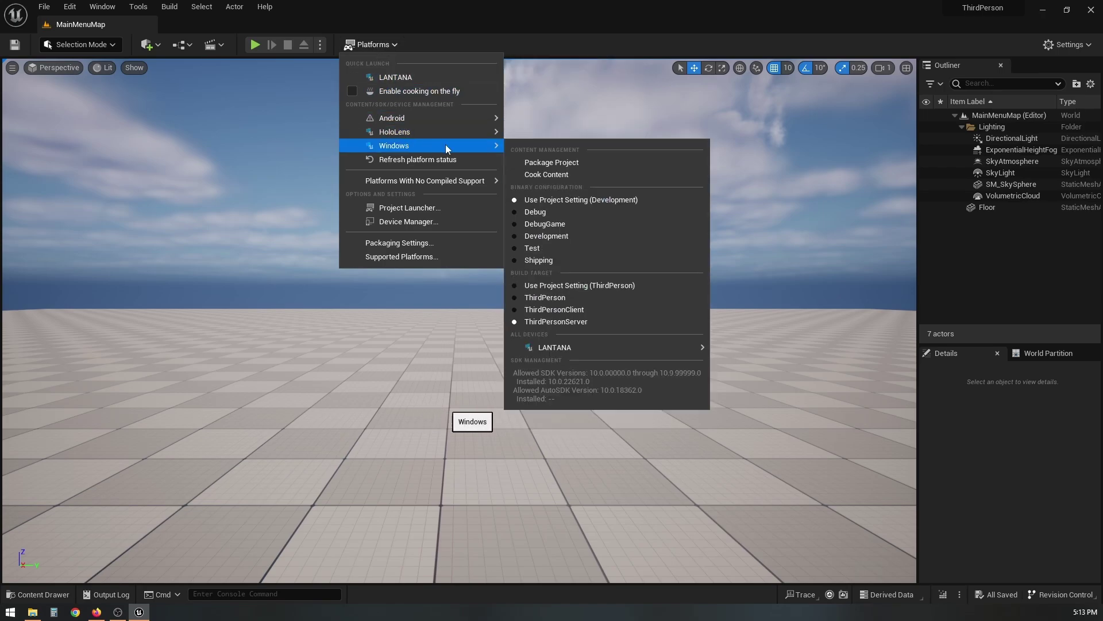
{"action": "left_click", "coordinate": [603, 310]}
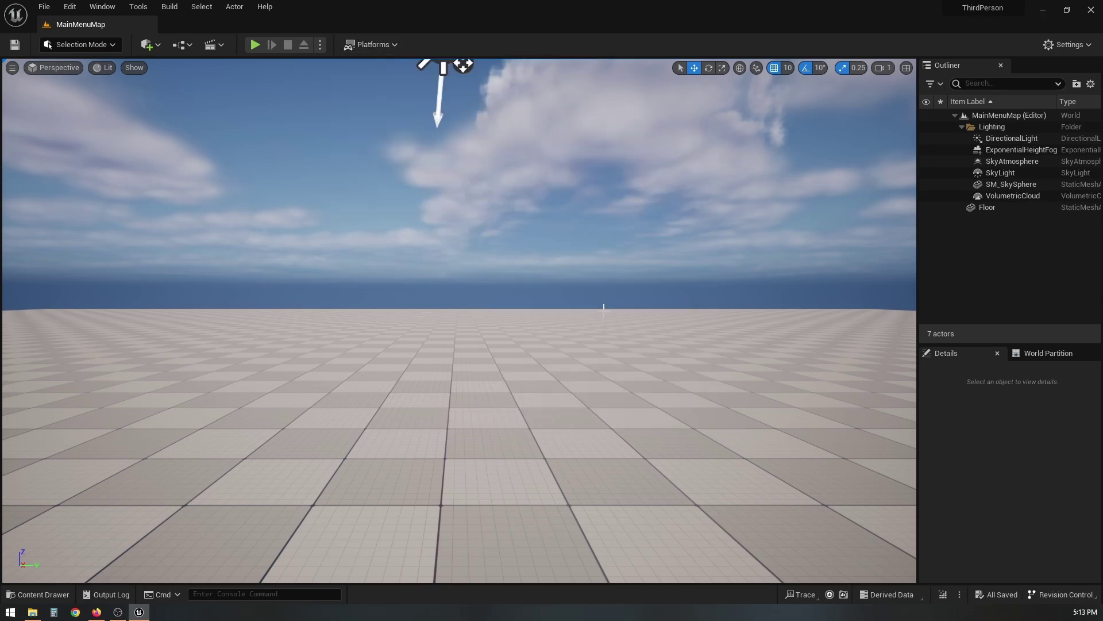
{"action": "left_click", "coordinate": [386, 44]}
{"action": "mouse_move", "coordinate": [413, 145]}
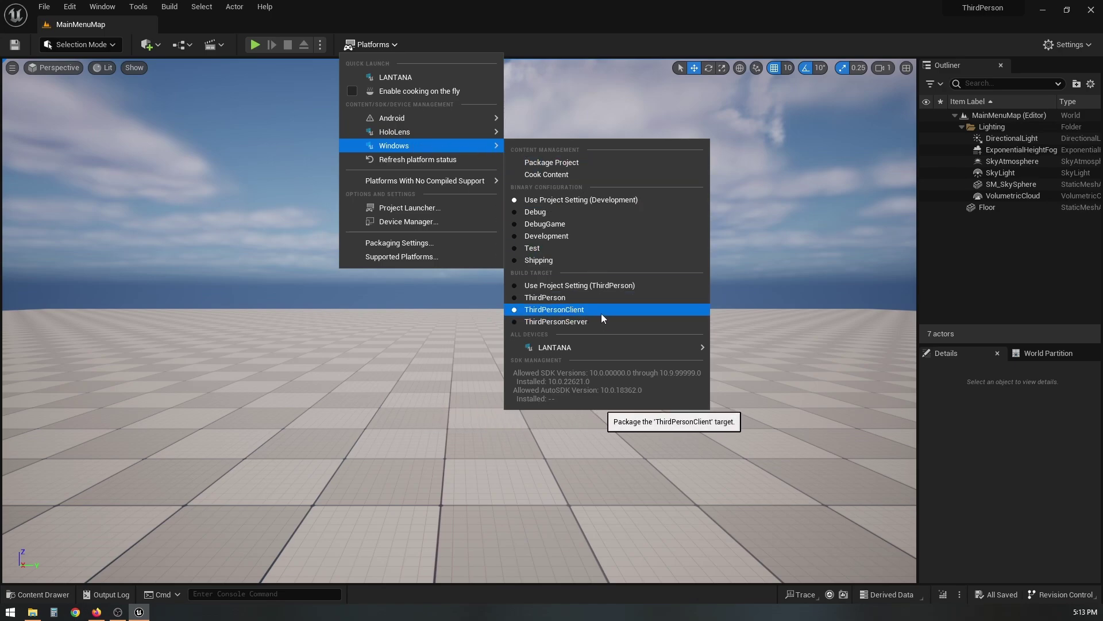
{"action": "left_click", "coordinate": [577, 164]}
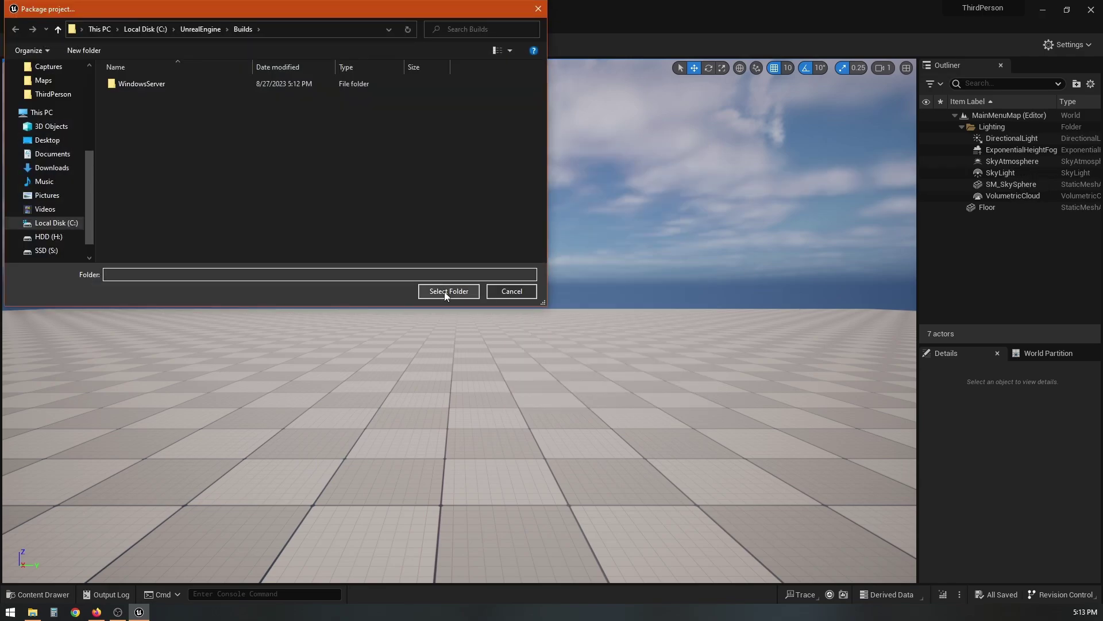
{"action": "left_click", "coordinate": [445, 293]}
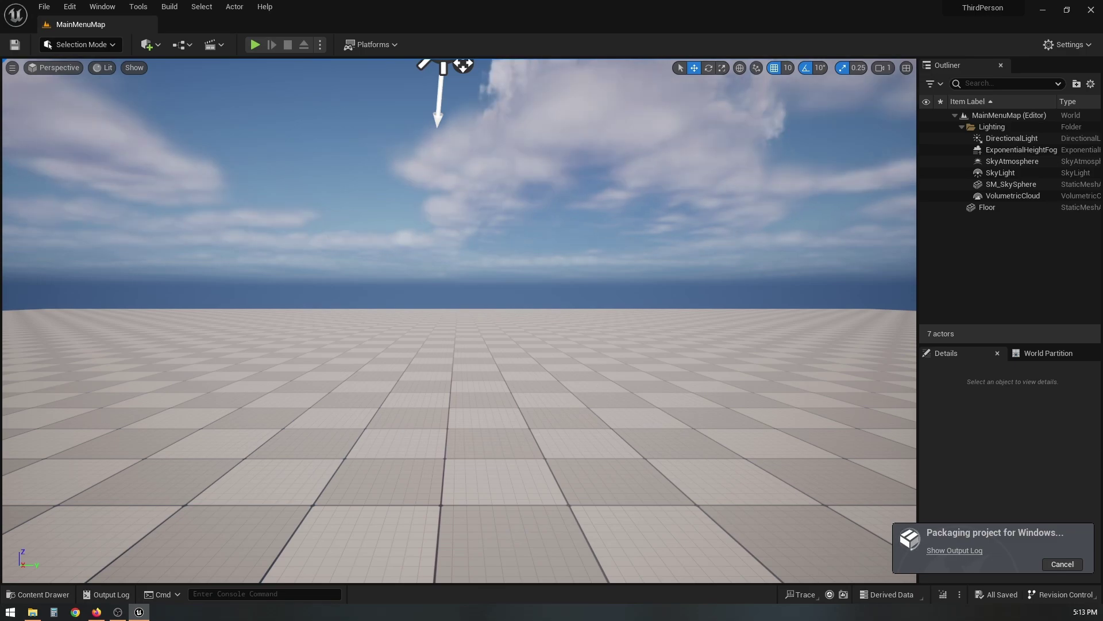
{"action": "left_click", "coordinate": [954, 551]}
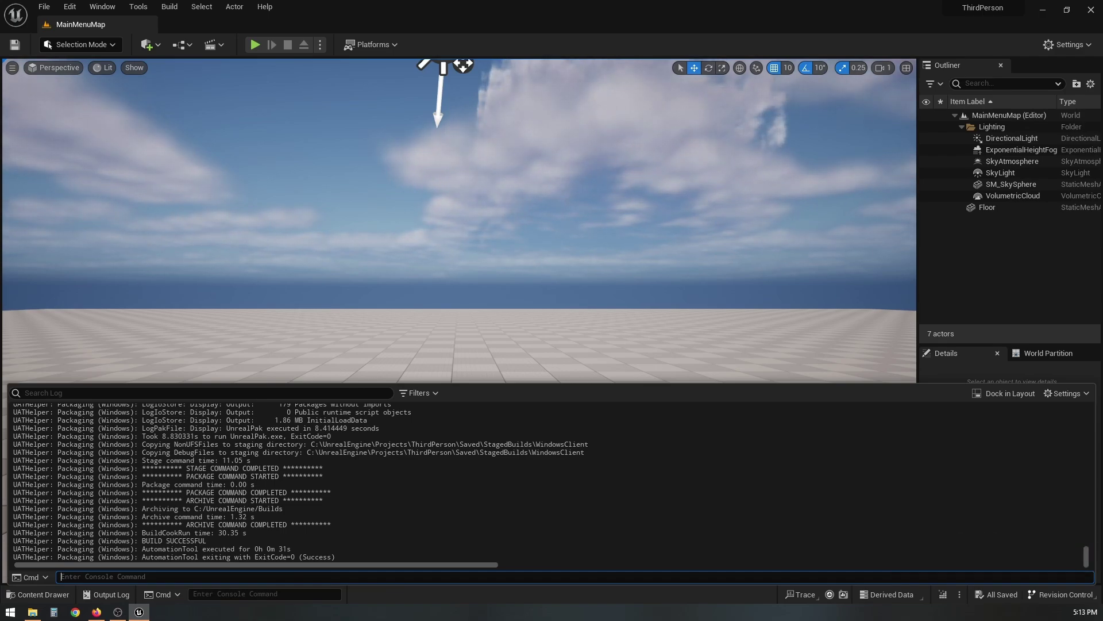
Switch to File Explorer and open a command prompt in the WindowsServer folder inside Builds
{"action": "left_click_drag", "start_coordinate": [940, 78], "coordinate": [543, 60]}
{"action": "left_click", "coordinate": [417, 147]}
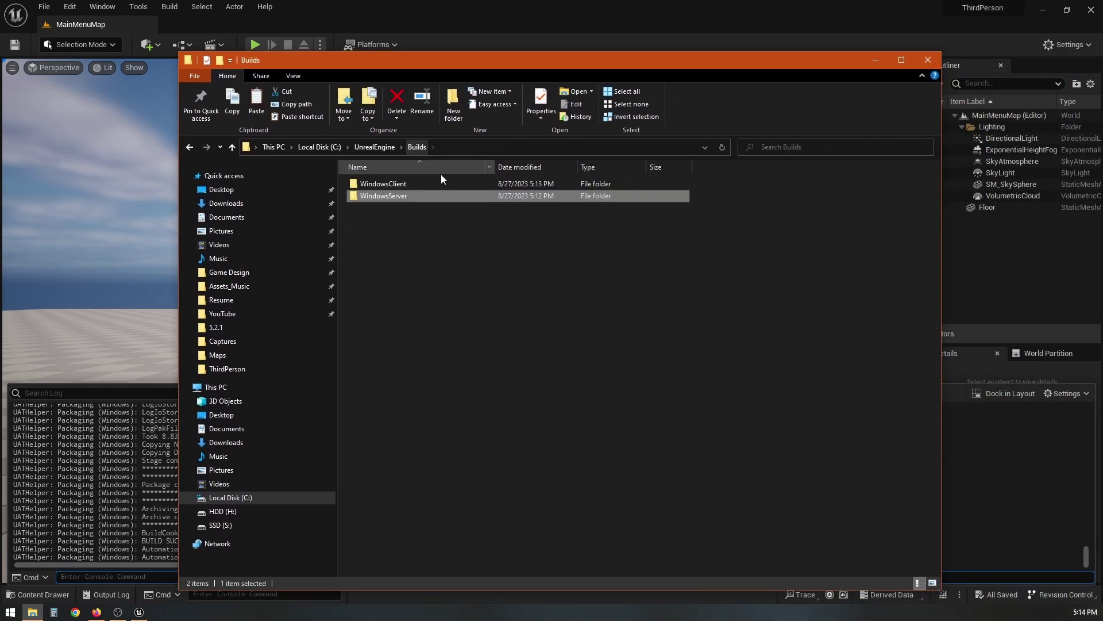
{"action": "double_click", "coordinate": [410, 198]}
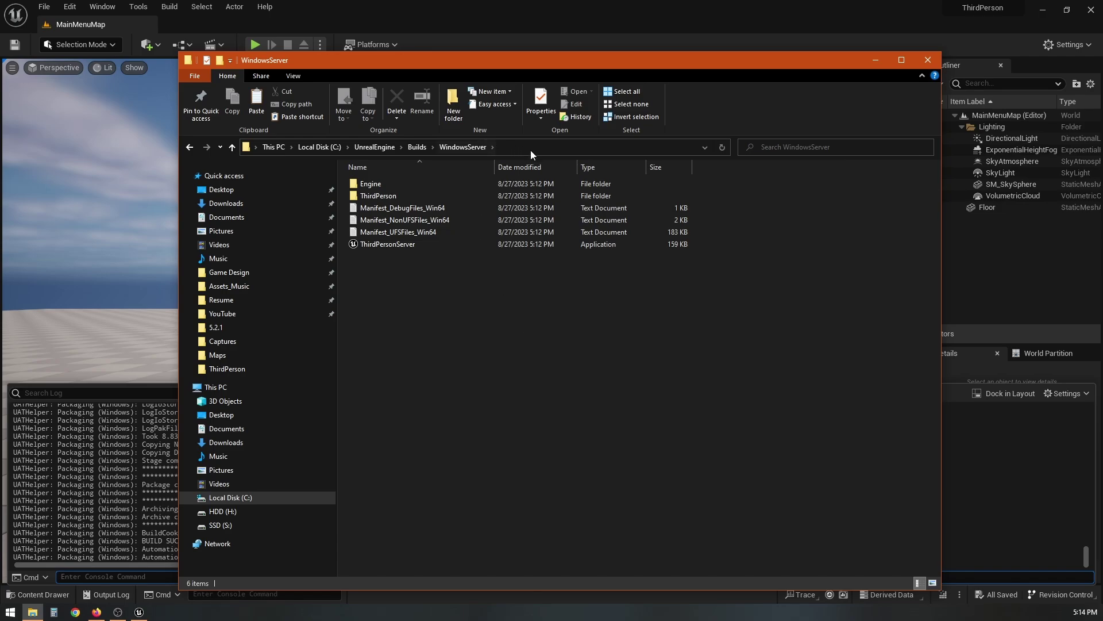
{"action": "left_click", "coordinate": [549, 147]}
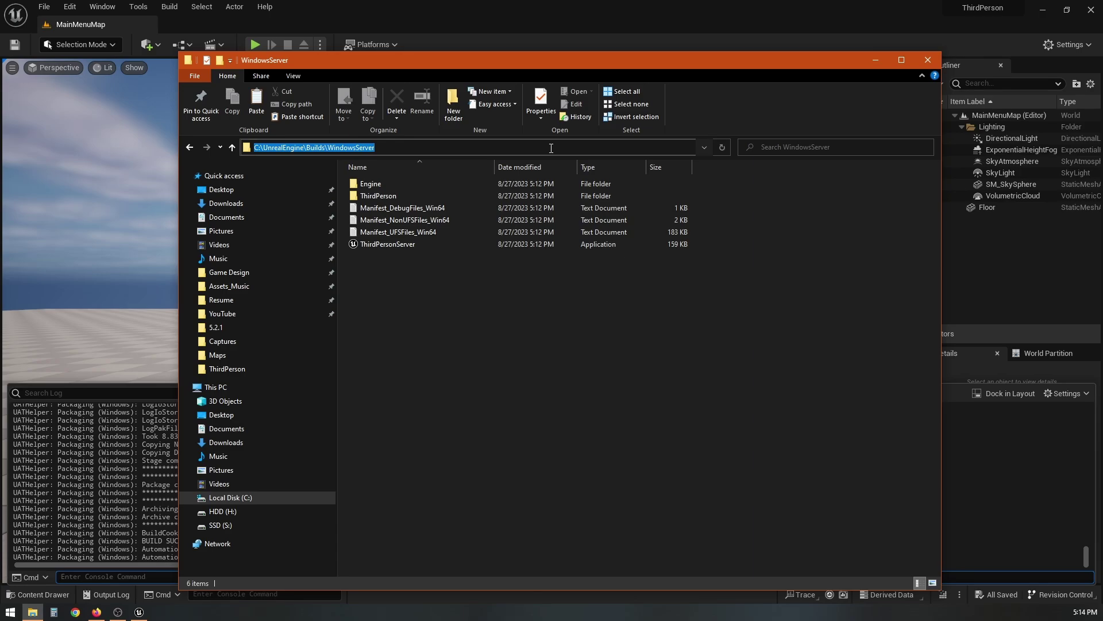
{"action": "type", "text": "cmd"}
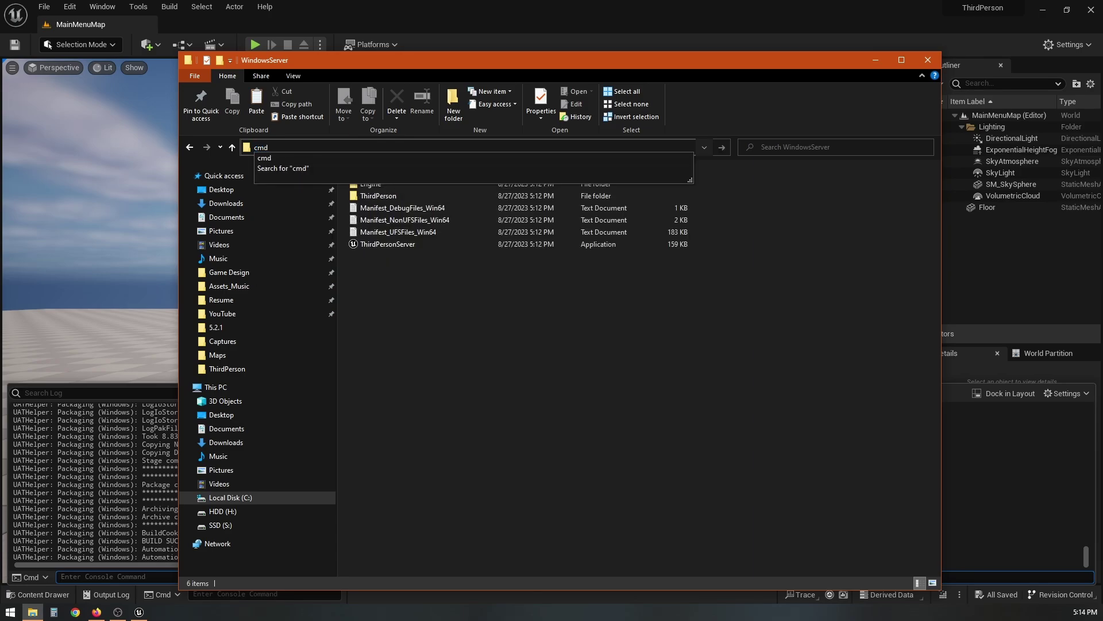
{"action": "key", "text": "Return"}
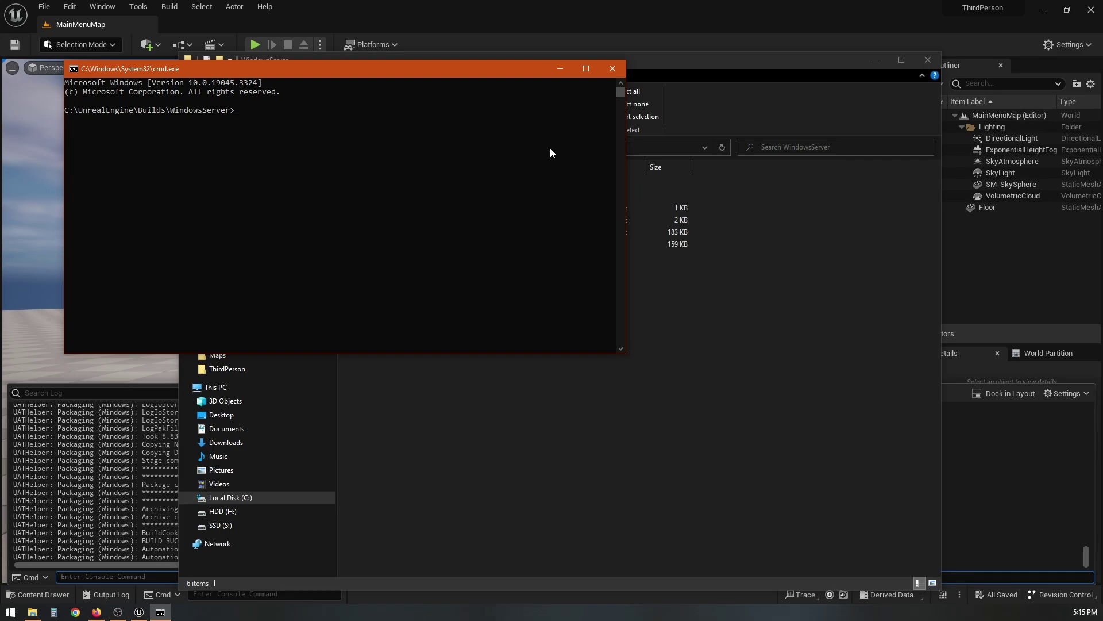
Run ThirdPersonServer.exe with the -log option and move its log window clear of the other windows
{"action": "type", "text": "ThirdPersonS"}
{"action": "key", "text": "Tab"}
{"action": "type", "text": "-log"}
{"action": "key", "text": "Return"}
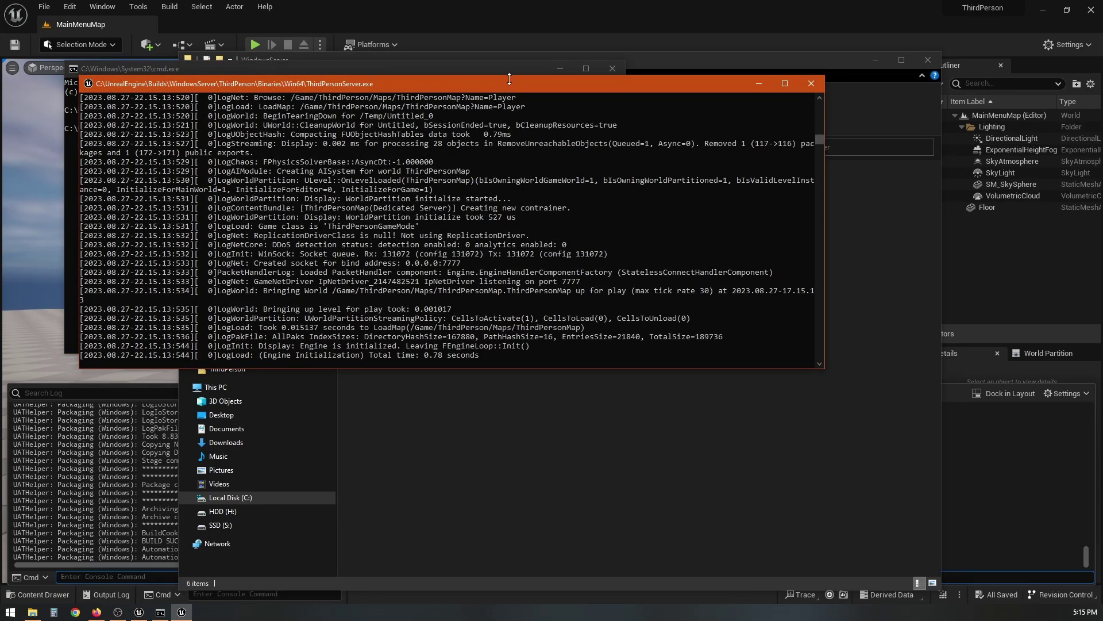
{"action": "left_click_drag", "start_coordinate": [508, 84], "coordinate": [1, 5]}
Close the command prompt that launched the server, leaving the server log window running
{"action": "left_click", "coordinate": [747, 339]}
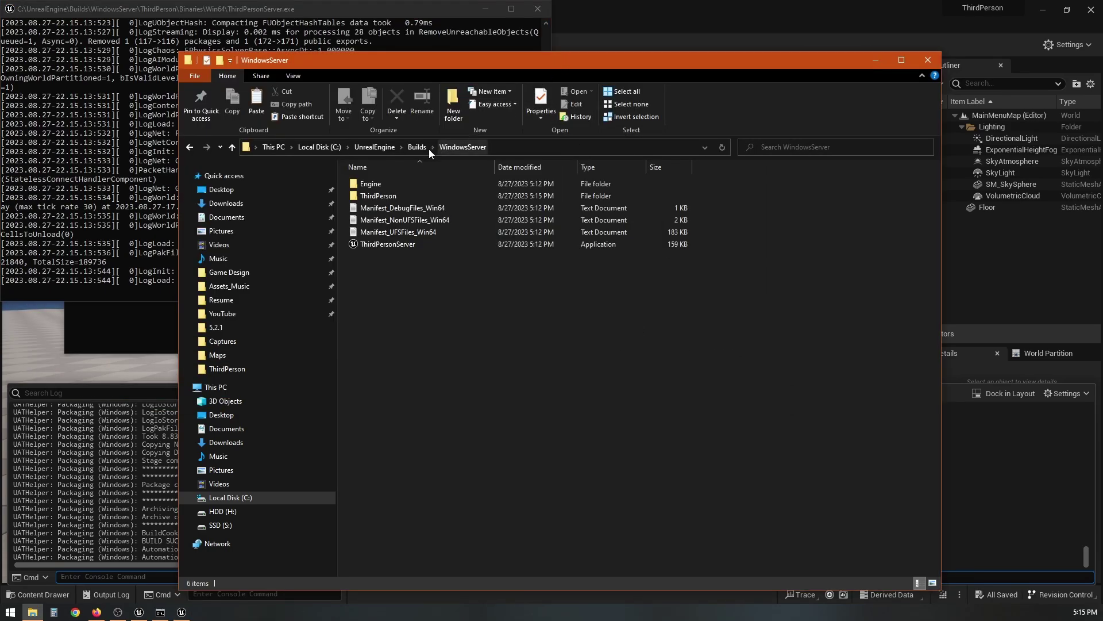
{"action": "key", "text": "alt+Tab"}
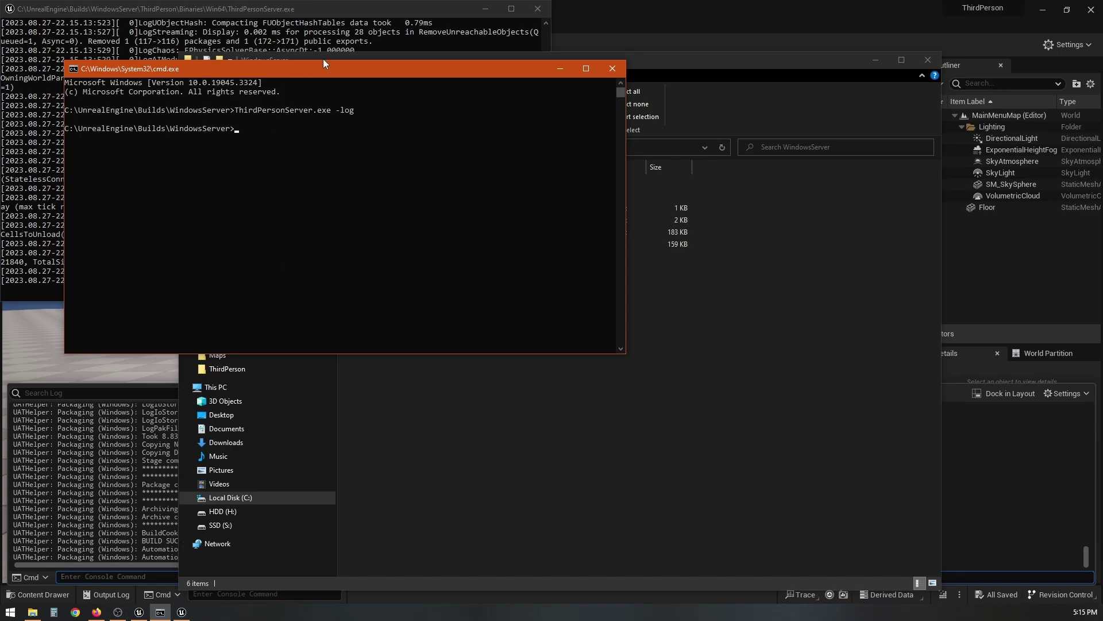
{"action": "left_click_drag", "start_coordinate": [334, 68], "coordinate": [627, 201]}
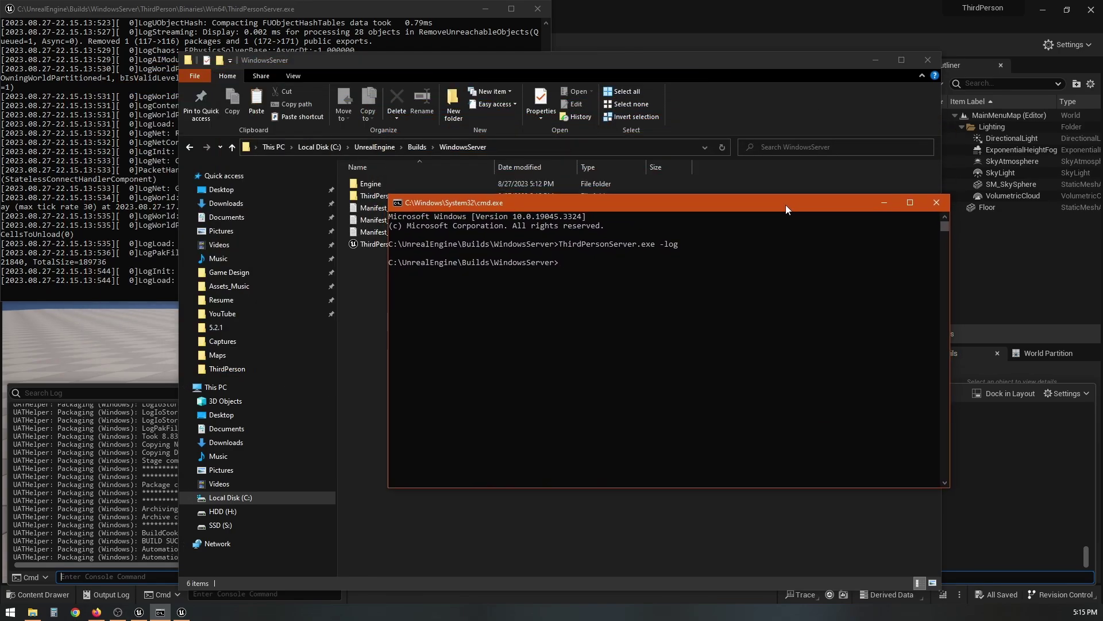
{"action": "left_click", "coordinate": [939, 204]}
Open a command prompt in the WindowsClient folder inside Builds
{"action": "left_click", "coordinate": [418, 147]}
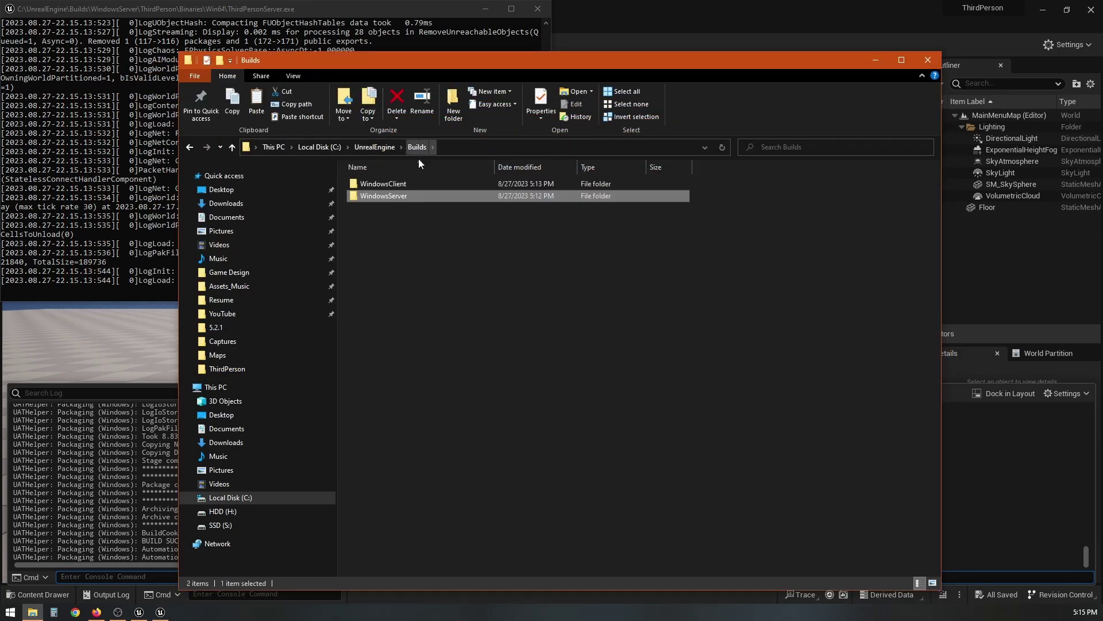
{"action": "double_click", "coordinate": [412, 183]}
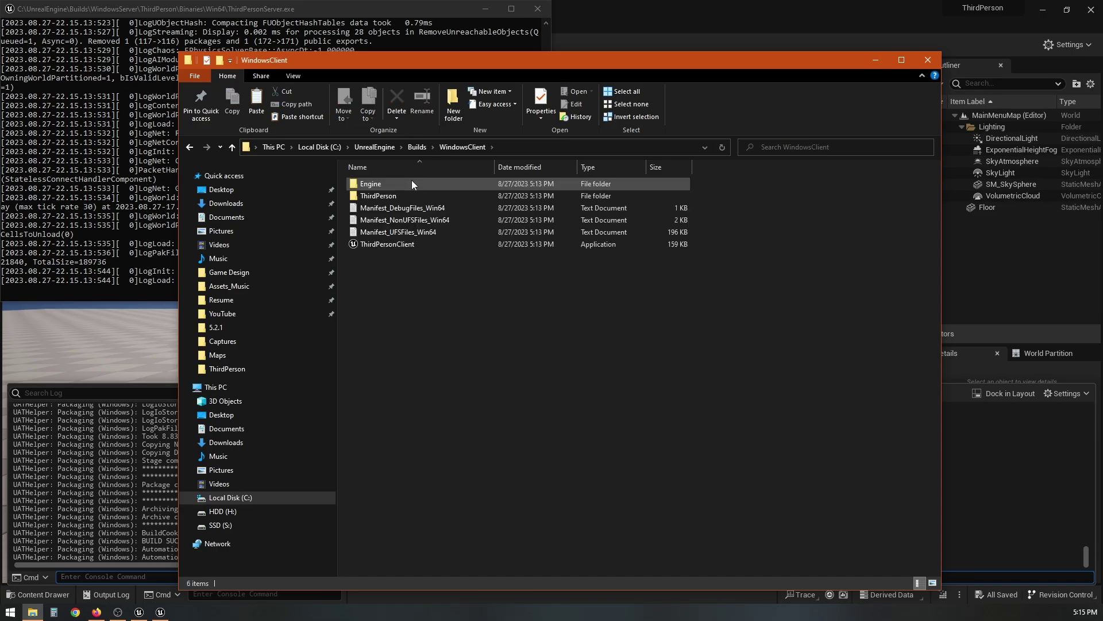
{"action": "left_click", "coordinate": [530, 146]}
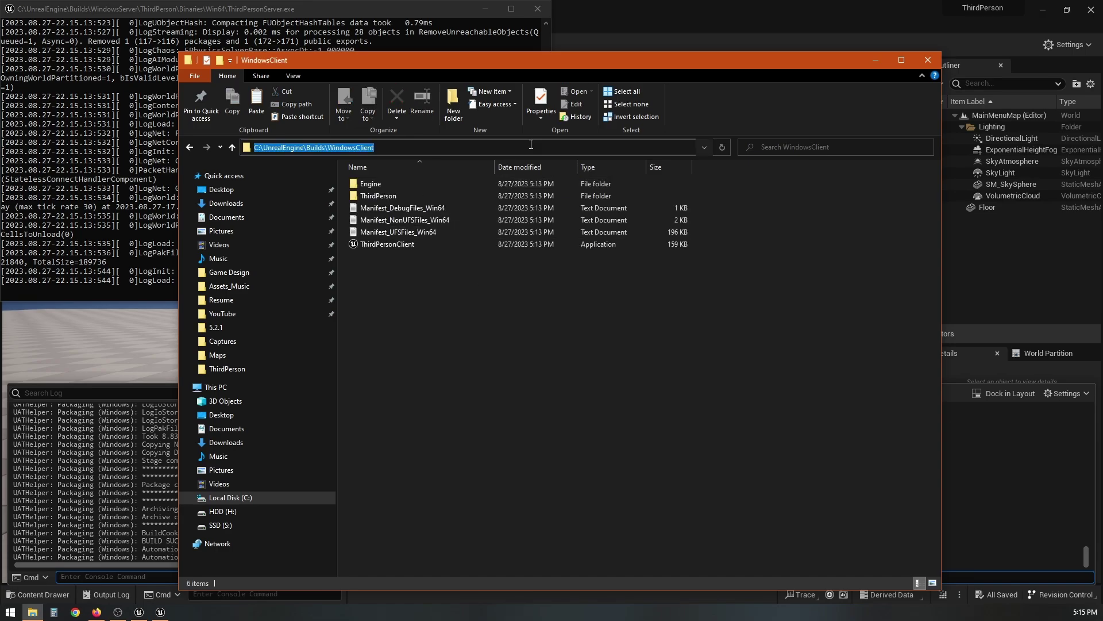
{"action": "type", "text": "cmd"}
{"action": "key", "text": "Return"}
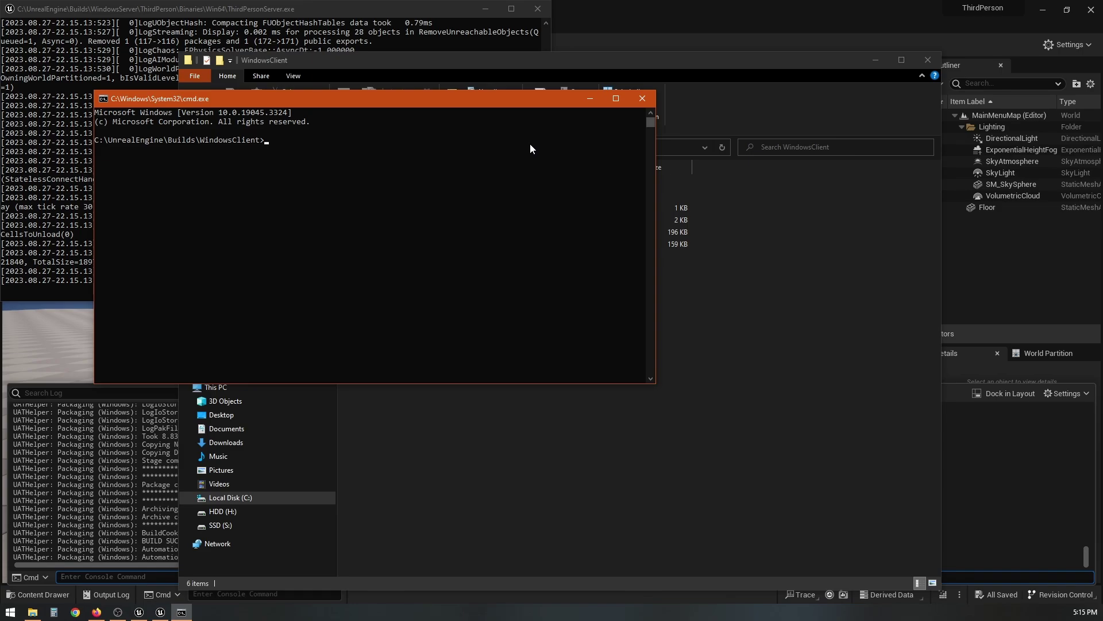
Launch ThirdPersonClient.exe from the command prompt with the options -windowed -resx=800 -resy=450
{"action": "type", "text": "ThirdPersonC"}
{"action": "key", "text": "Tab"}
{"action": "type", "text": "-windowed -res"}
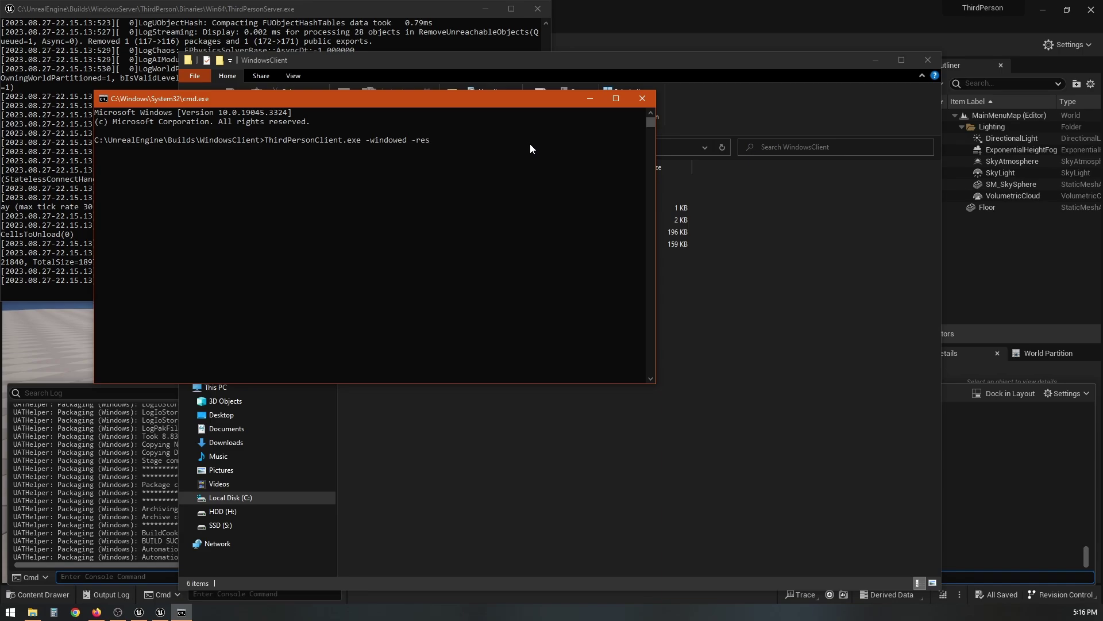
{"action": "type", "text": "x=800 -resy=450"}
{"action": "key", "text": "Return"}
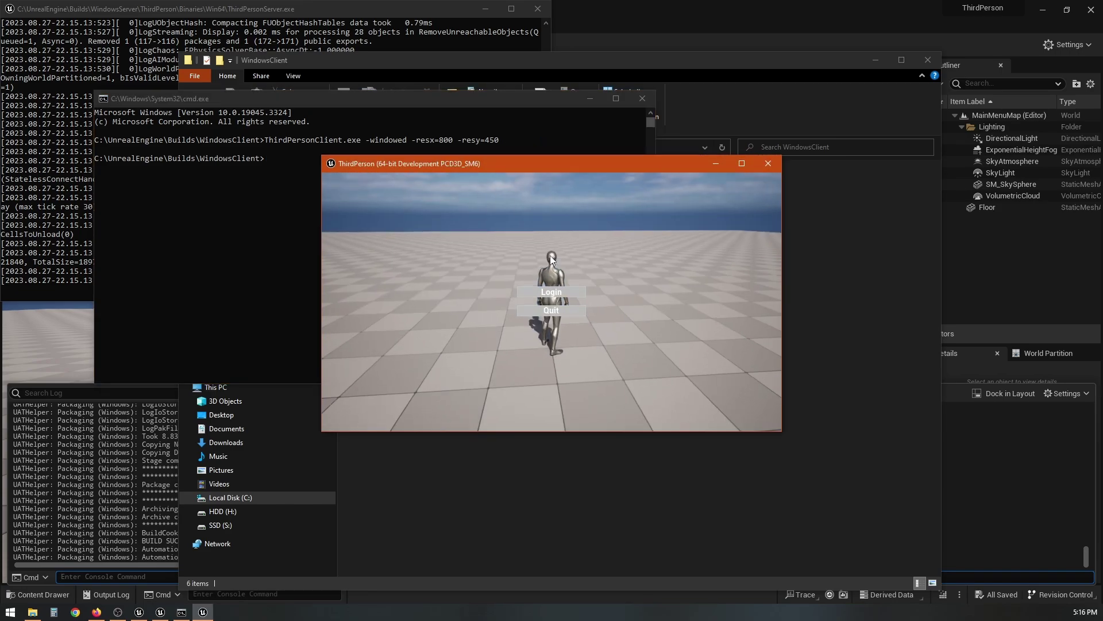
Log in to the server from the client's main menu and arrange the client, server log and command prompt windows without overlap
{"action": "left_click", "coordinate": [555, 296]}
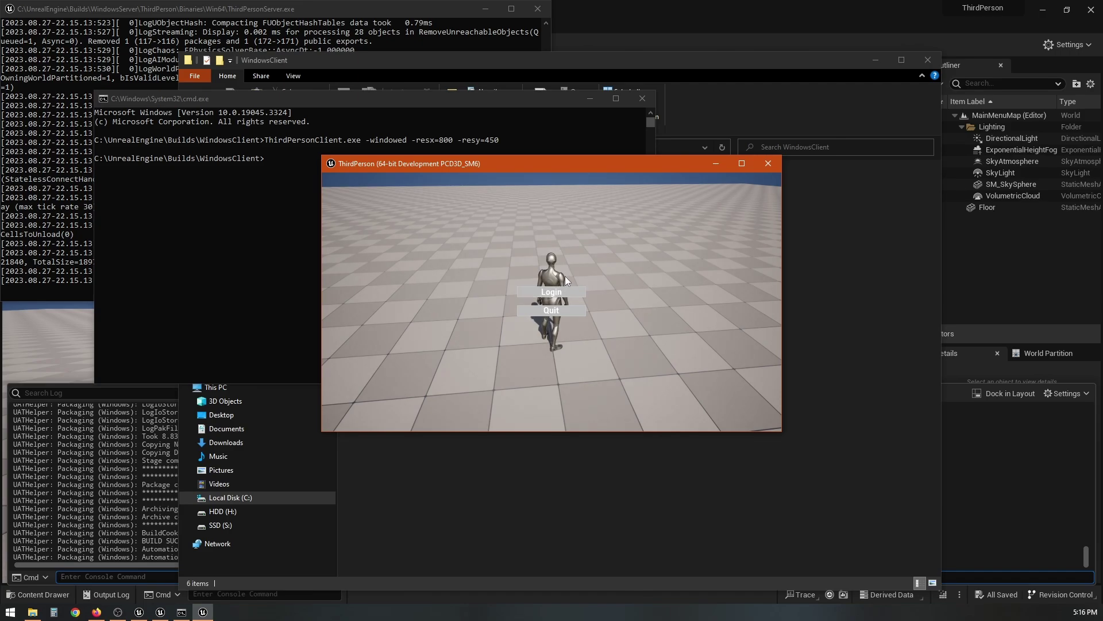
{"action": "left_click_drag", "start_coordinate": [526, 170], "coordinate": [840, 25]}
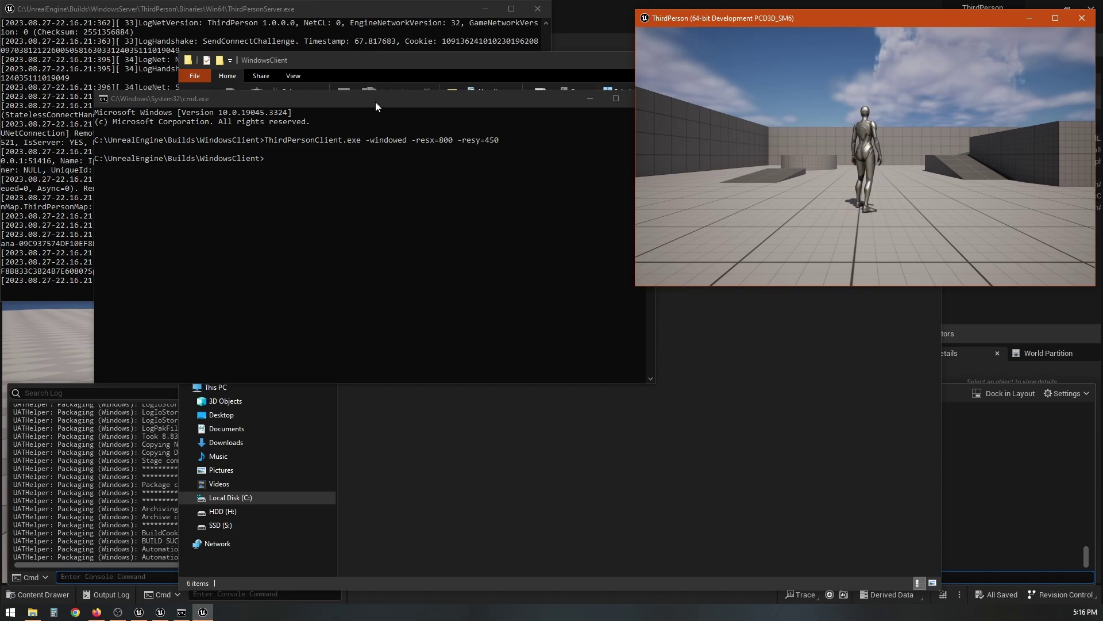
{"action": "left_click_drag", "start_coordinate": [376, 103], "coordinate": [427, 177]}
{"action": "left_click", "coordinate": [396, 11]}
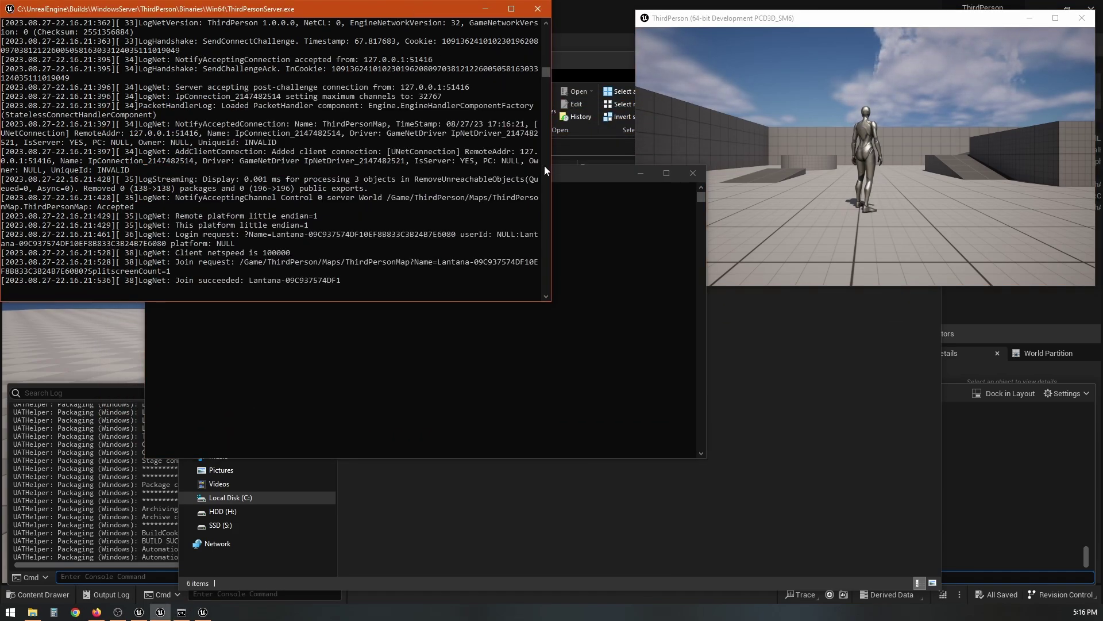
{"action": "left_click_drag", "start_coordinate": [579, 173], "coordinate": [410, 311]}
Launch a second client with the same windowed 800 by 450 command, log in and place its window beneath the first client
{"action": "left_click", "coordinate": [234, 374]}
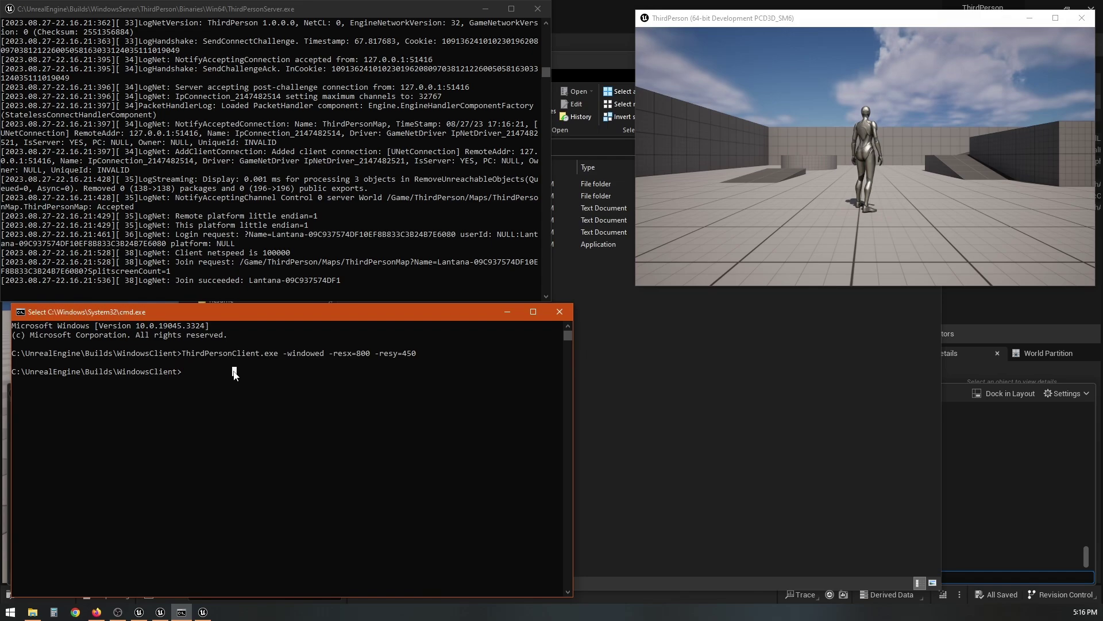
{"action": "key", "text": "Up"}
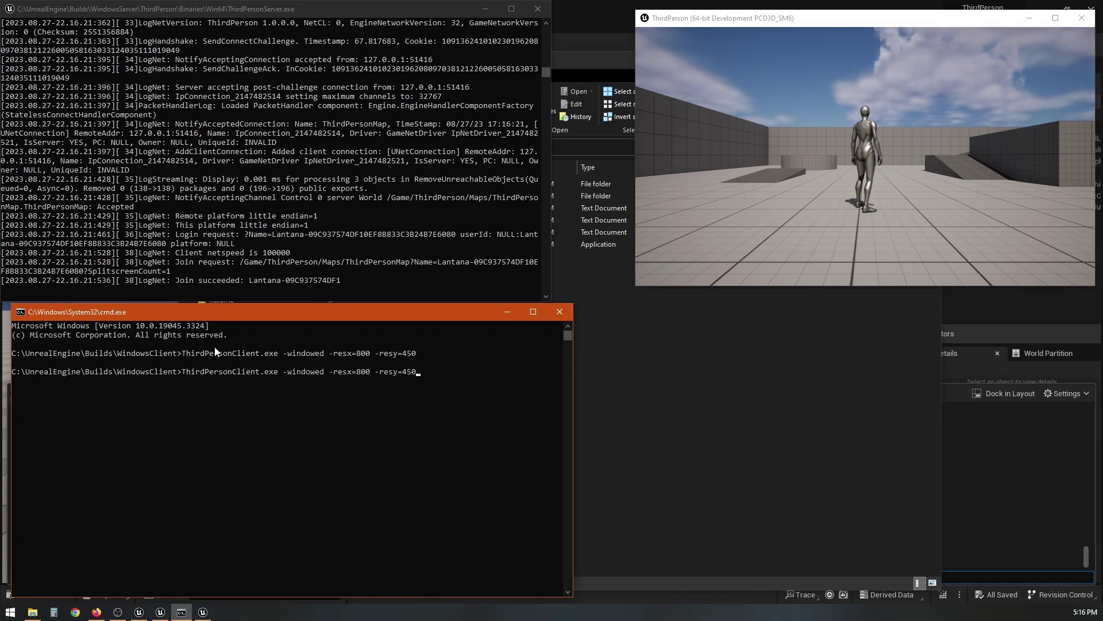
{"action": "key", "text": "Return"}
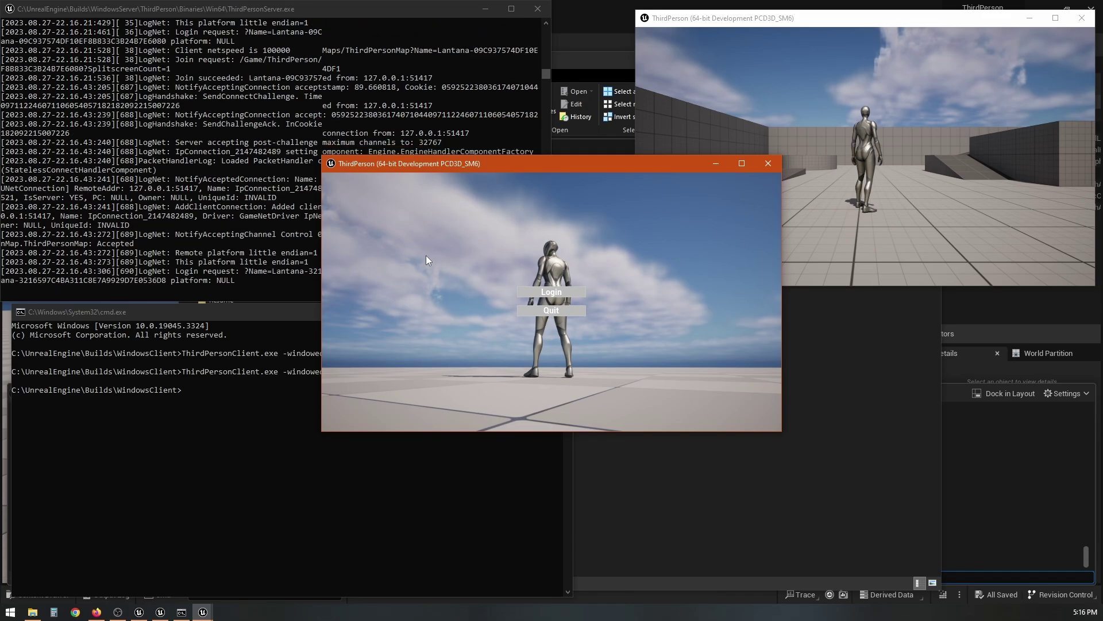
{"action": "left_click_drag", "start_coordinate": [568, 163], "coordinate": [879, 305]}
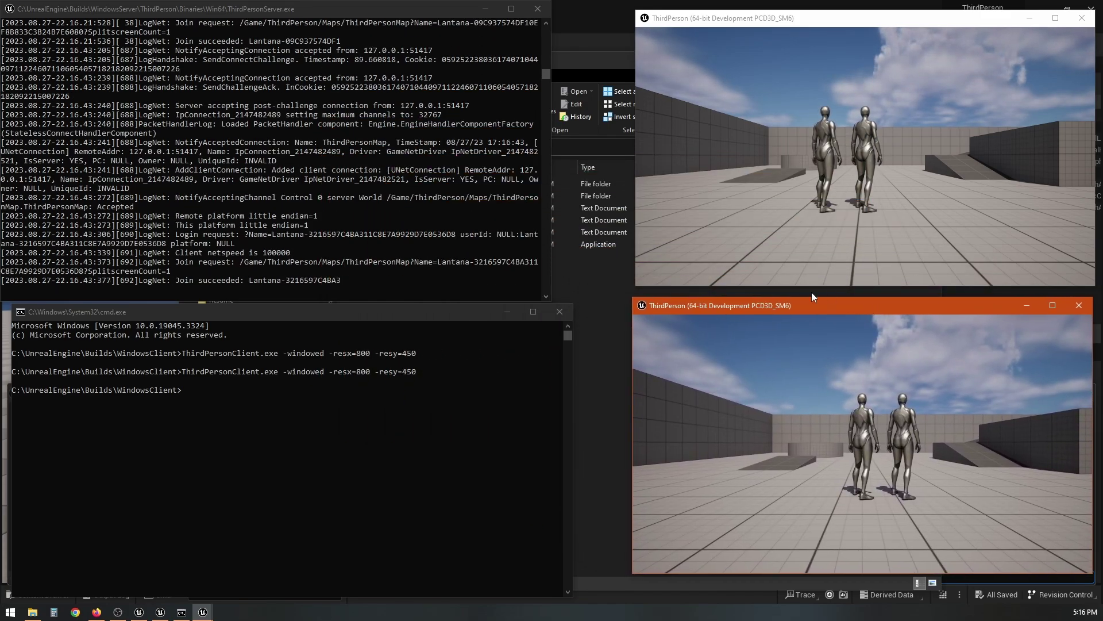
Close the client command prompt and switch back to the Unreal editor
{"action": "left_click", "coordinate": [560, 313]}
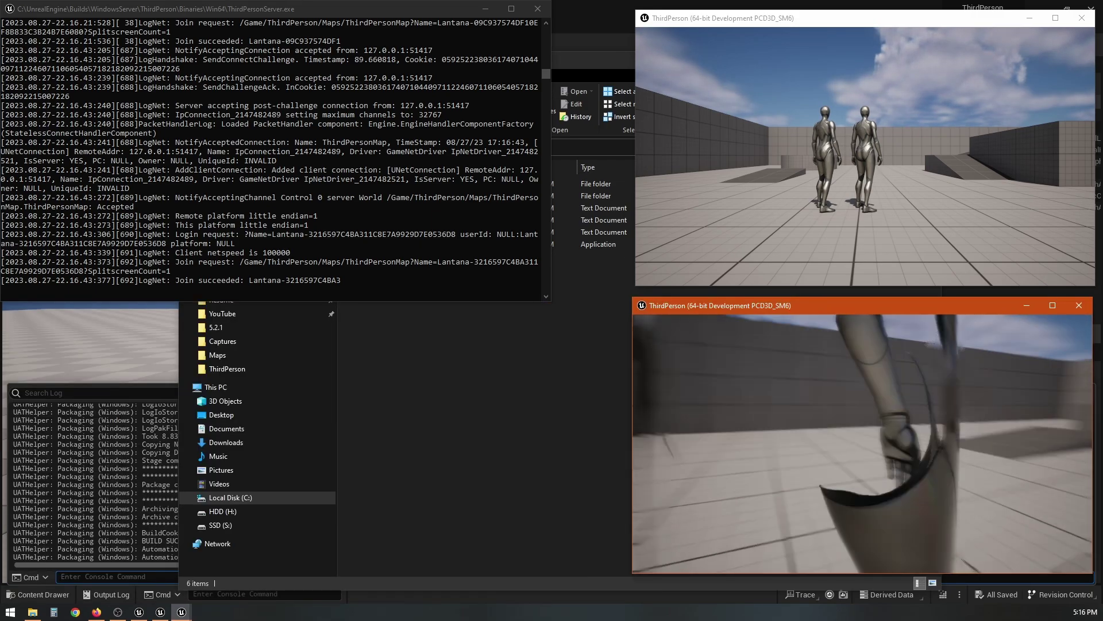
{"action": "key", "text": "alt+Tab"}
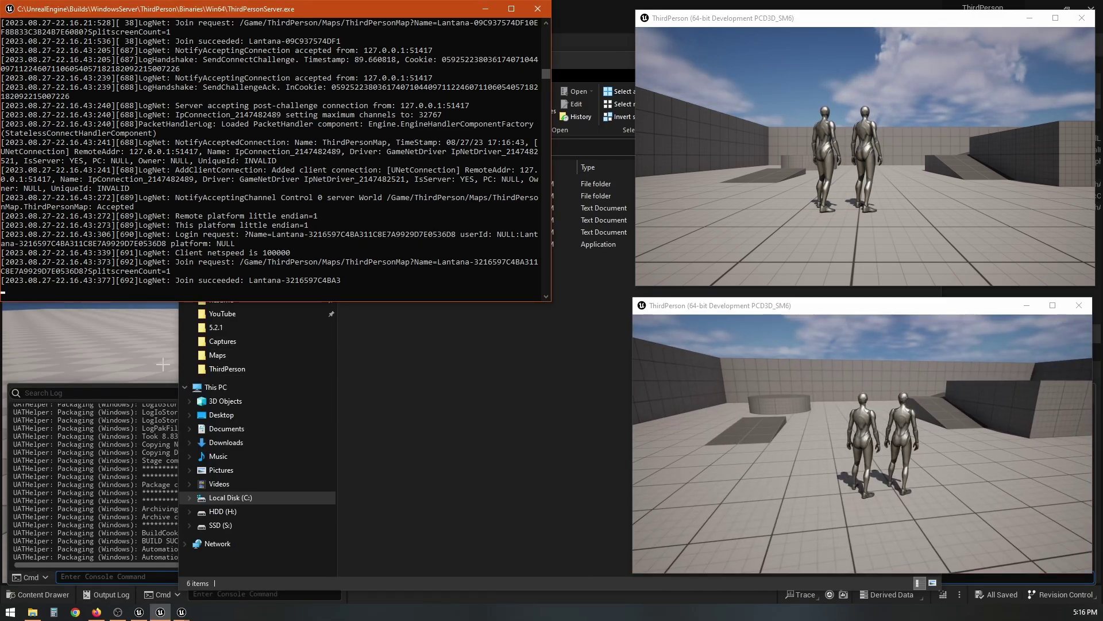
{"action": "left_click", "coordinate": [148, 402]}
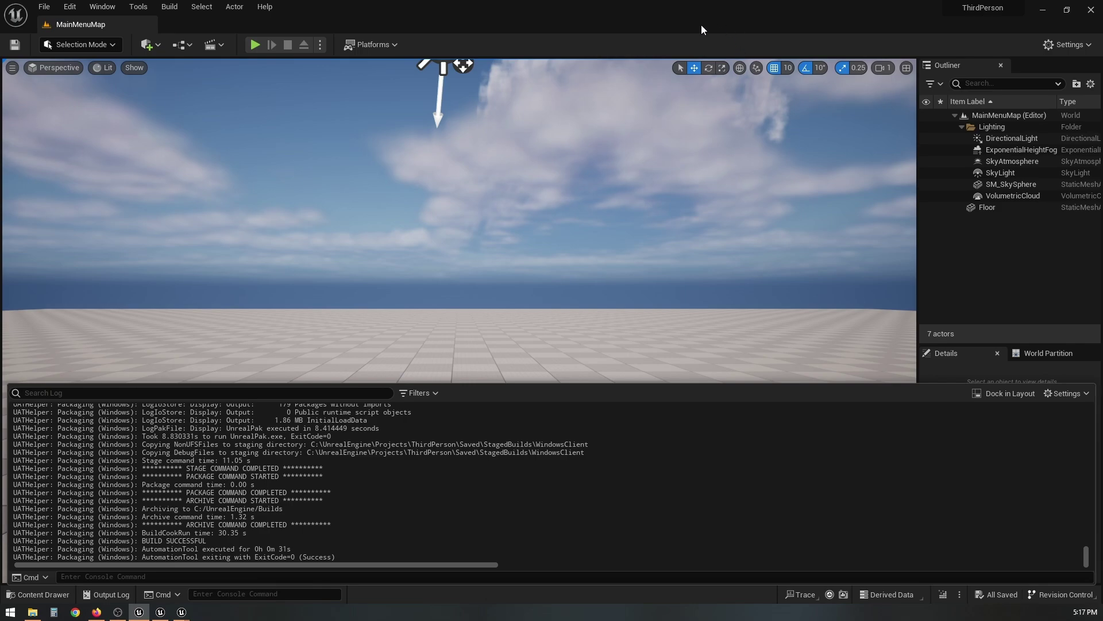
Fit the Unreal editor window beneath the server log, keep both clients visible, and hide the editor's output log
{"action": "left_click_drag", "start_coordinate": [437, 14], "coordinate": [1, 599]}
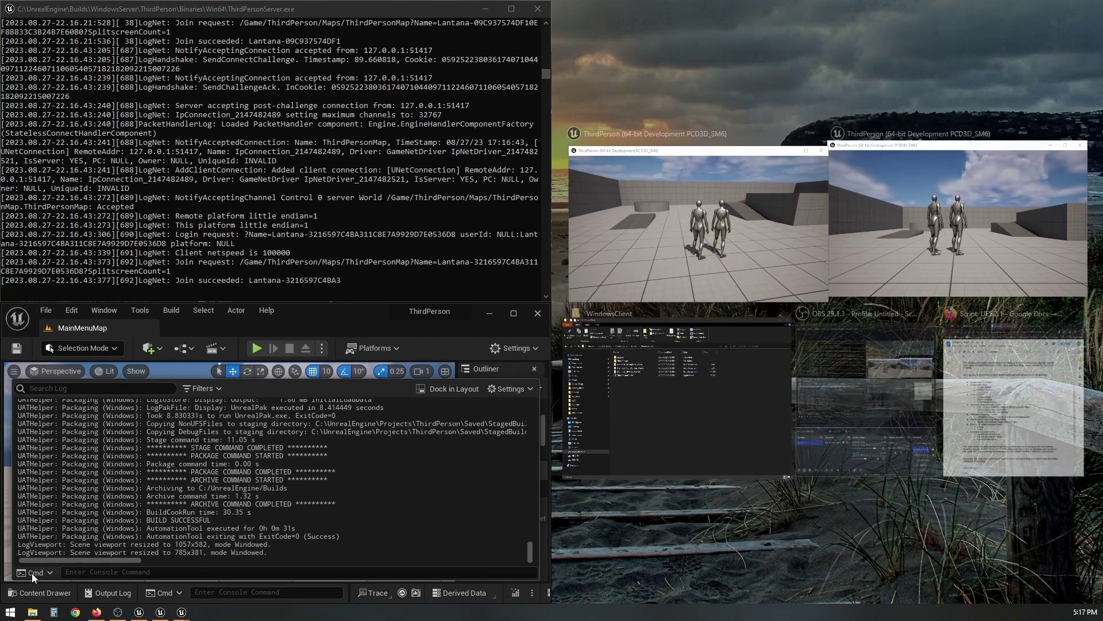
{"action": "left_click", "coordinate": [723, 61]}
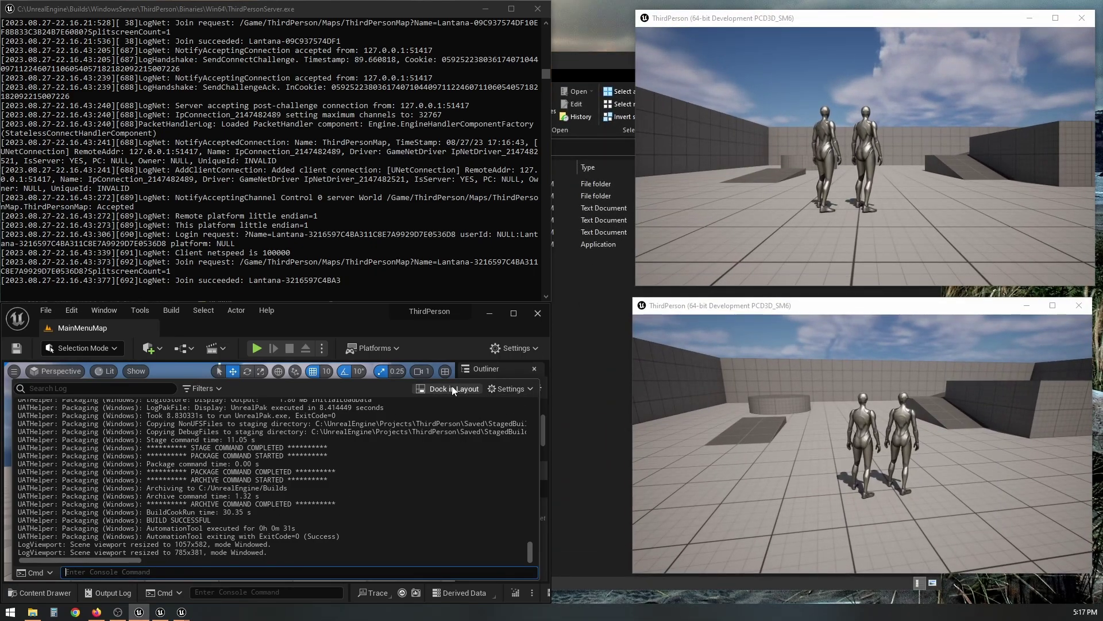
{"action": "left_click", "coordinate": [123, 592]}
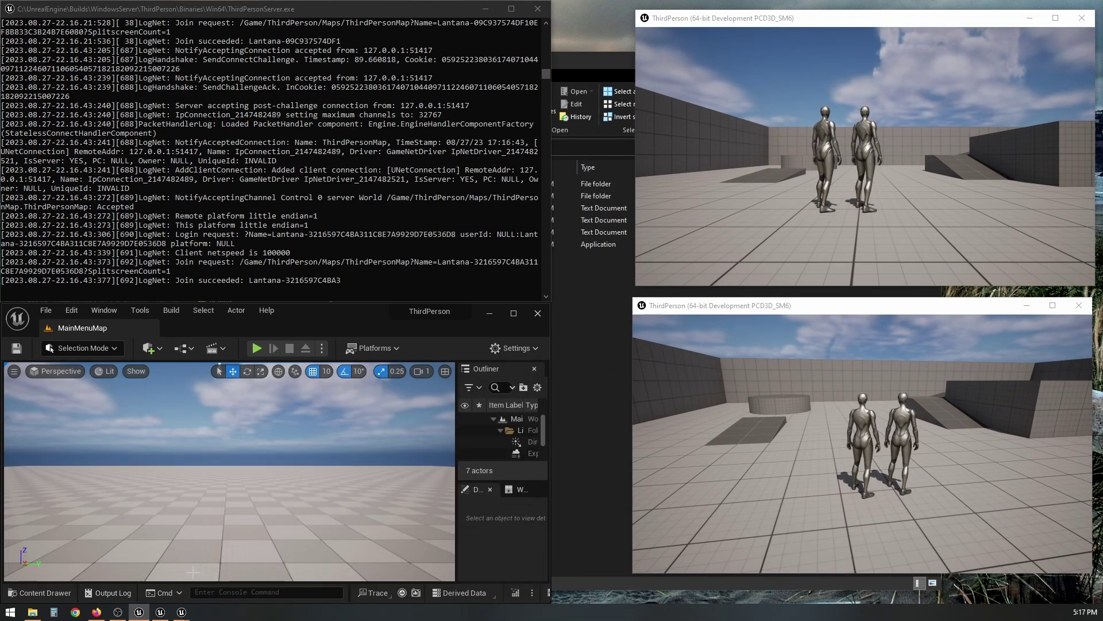
Play MainMenuMap in the editor and log in to the running server from its main menu
{"action": "left_click", "coordinate": [257, 349]}
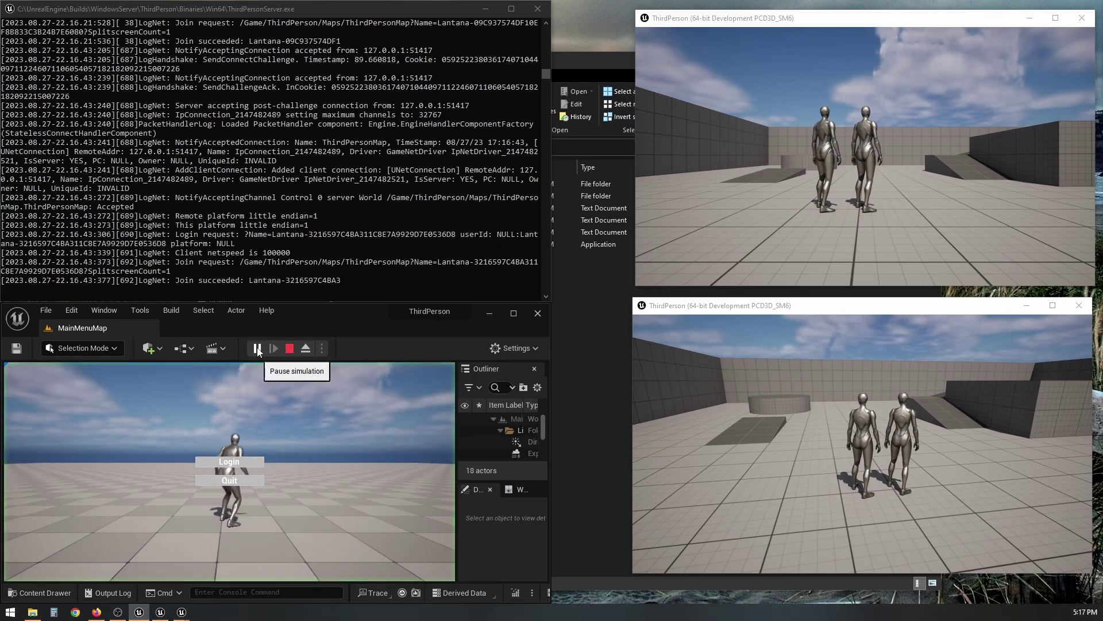
{"action": "left_click", "coordinate": [240, 465]}
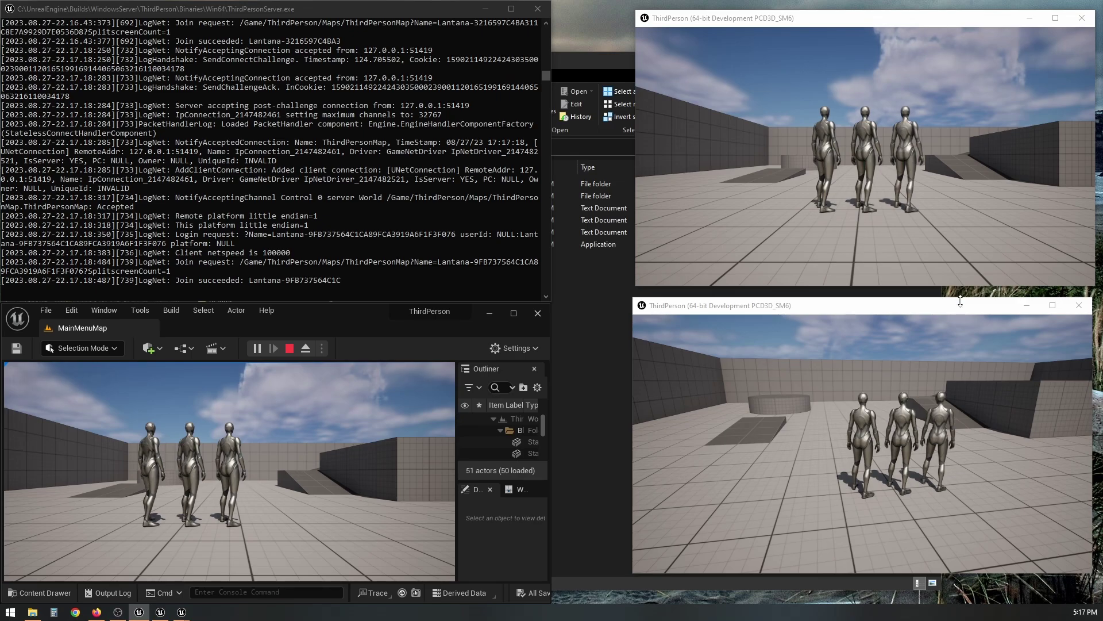
Turn the first client's character, run the second client's character away from the group, and release control of its window
{"action": "left_click", "coordinate": [916, 202]}
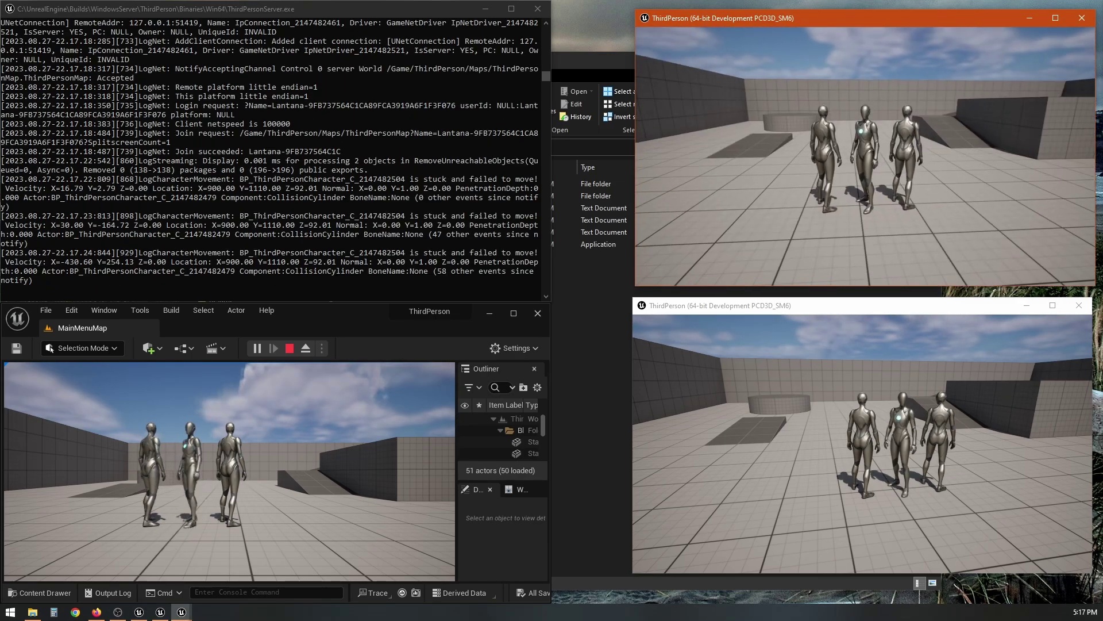
{"action": "key", "text": "s"}
{"action": "key", "text": "alt+Tab"}
{"action": "key", "text": "w"}
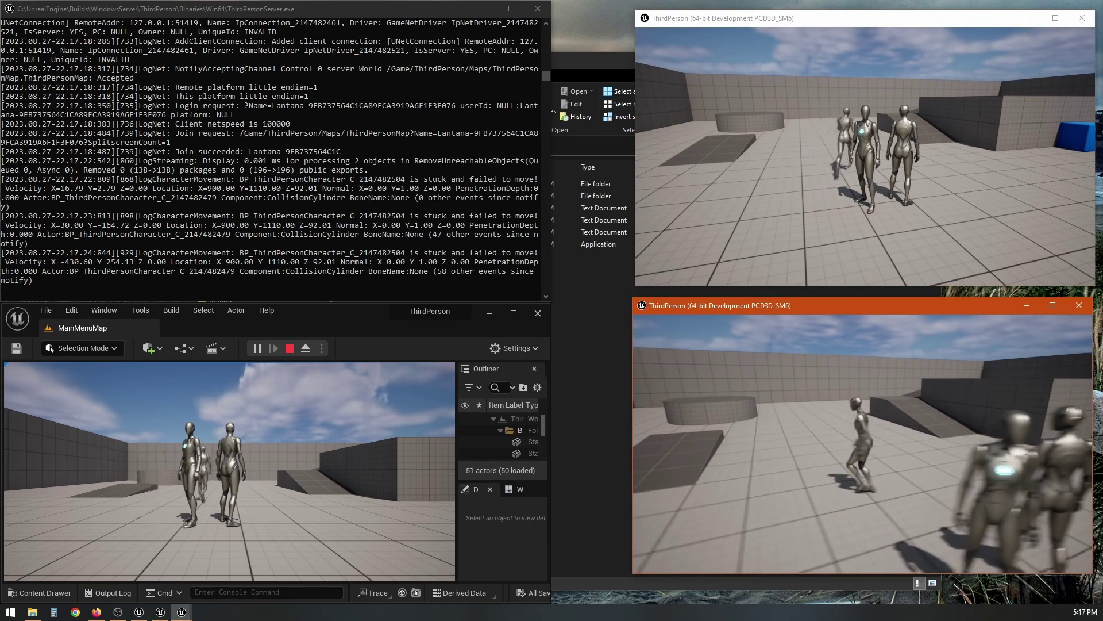
{"action": "key", "text": "w"}
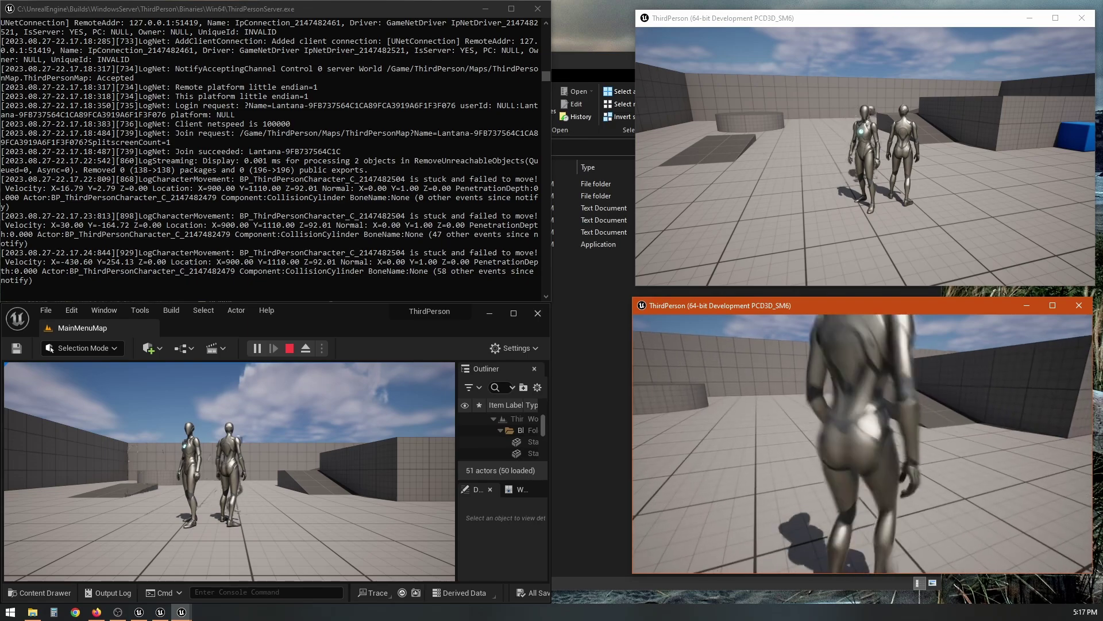
{"action": "key", "text": "s"}
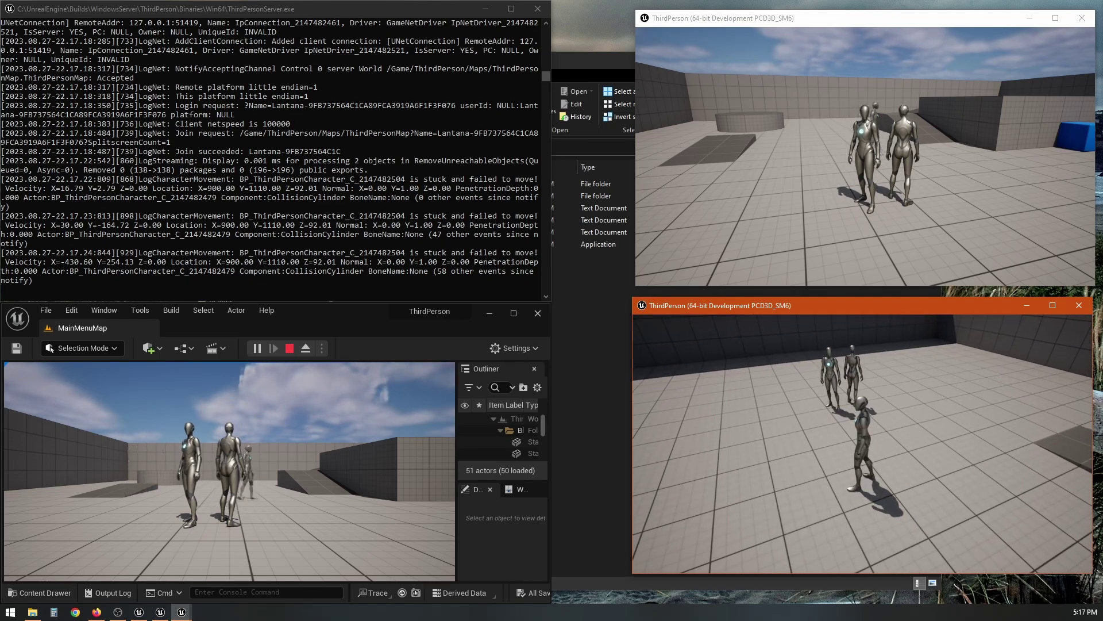
{"action": "key", "text": "alt+Tab"}
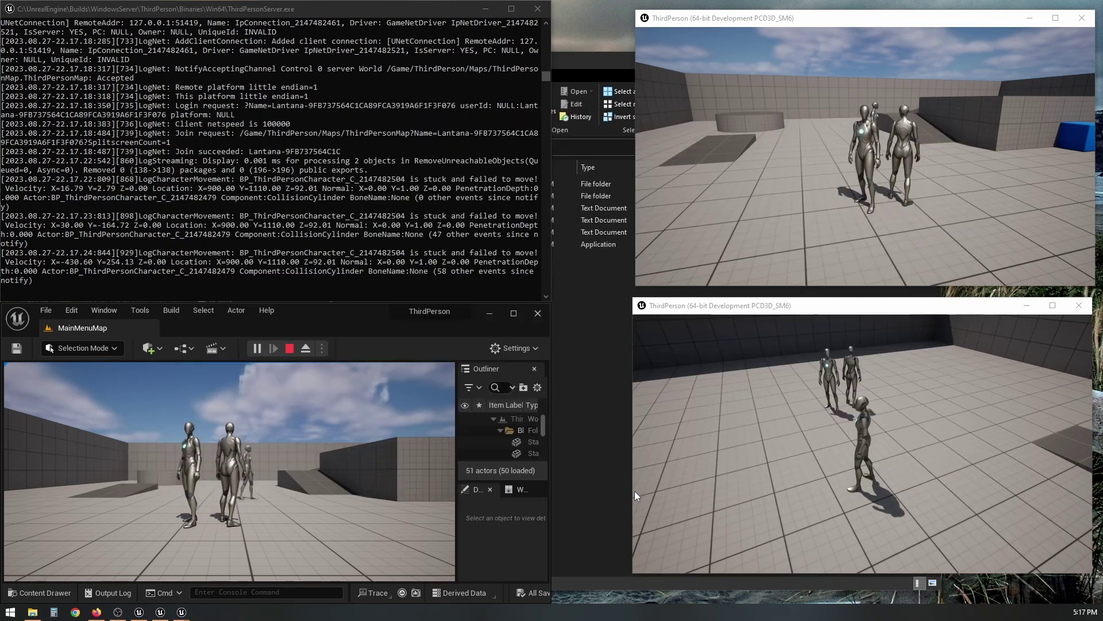
Run the first client's character away from the other players, then release control of its window
{"action": "left_click", "coordinate": [761, 262]}
{"action": "key", "text": "s"}
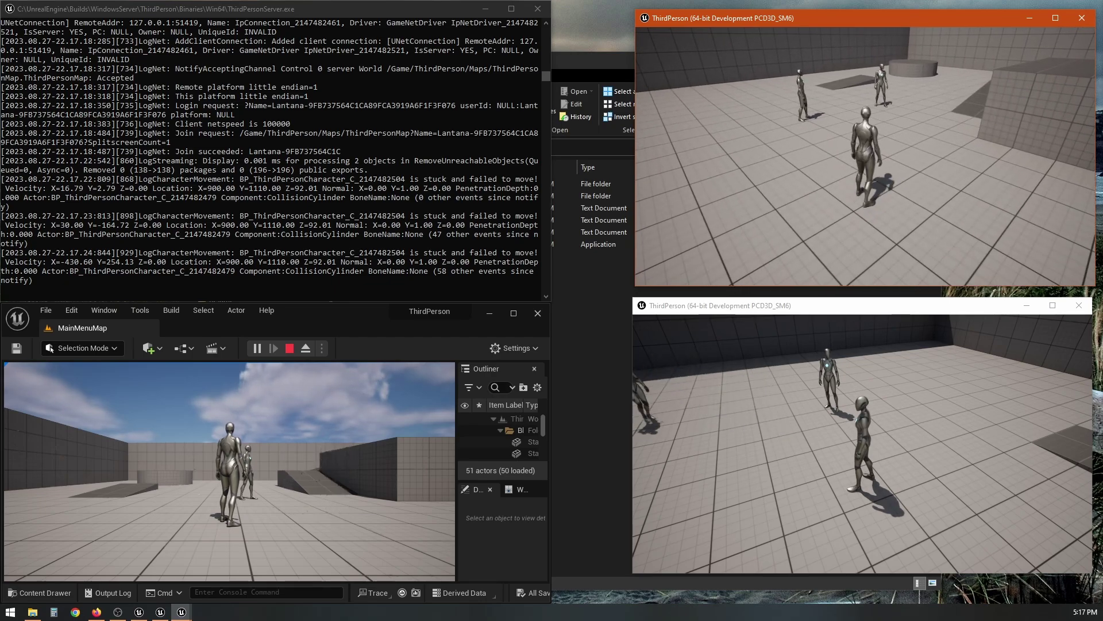
{"action": "key", "text": "alt+Tab"}
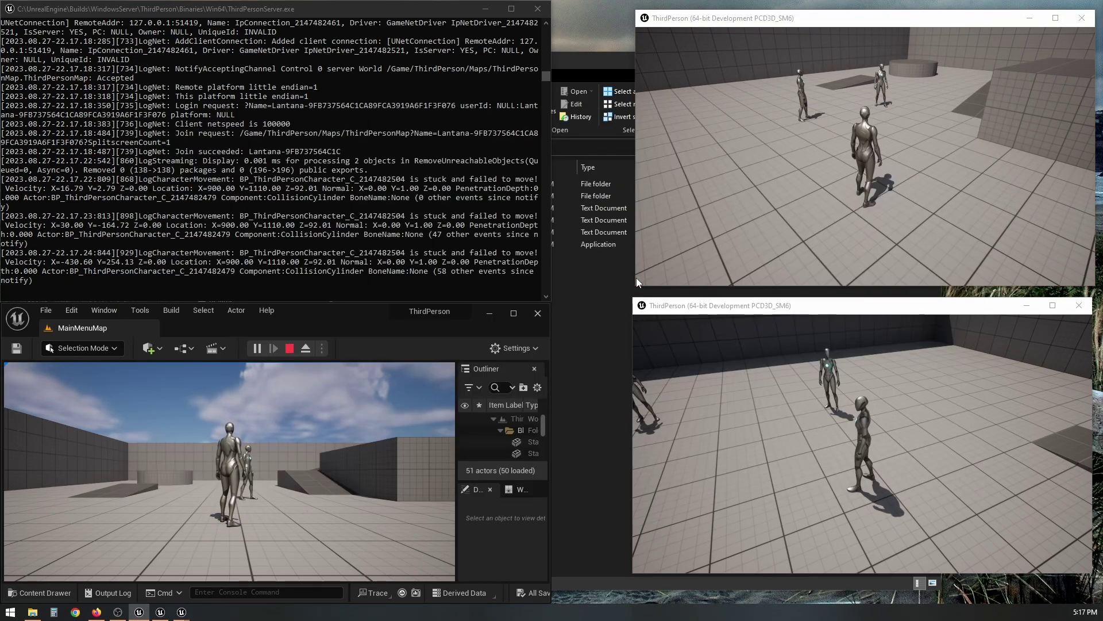
Run the editor session's character around the level, up the ramp, past the blue cubes and back to the other players
{"action": "left_click", "coordinate": [295, 409]}
{"action": "key", "text": "w"}
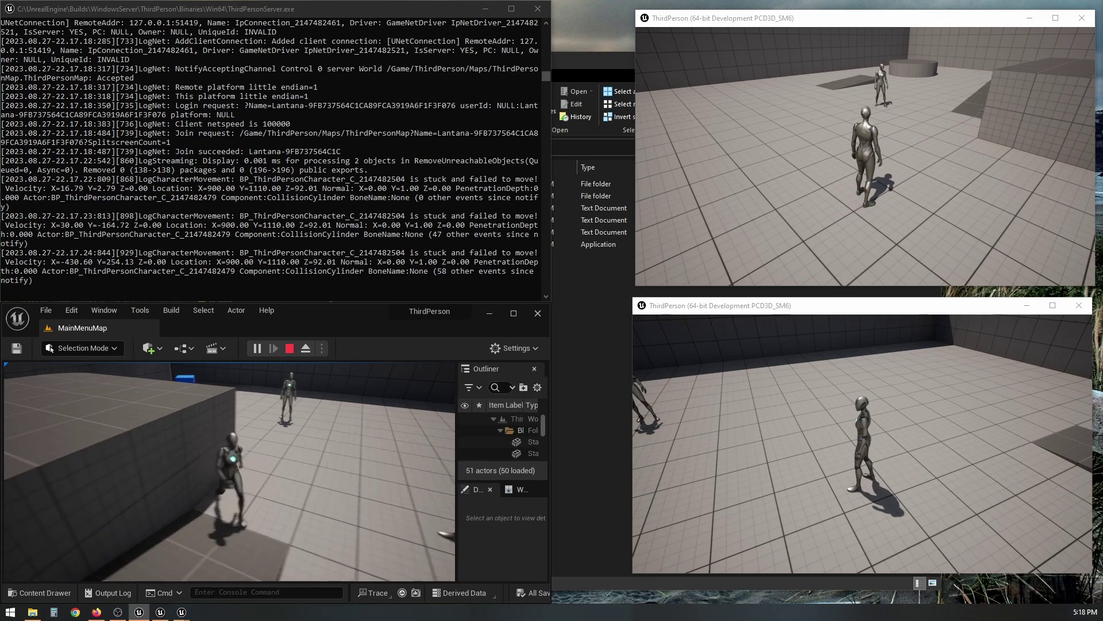
{"action": "key", "text": "d"}
{"action": "key", "text": "w"}
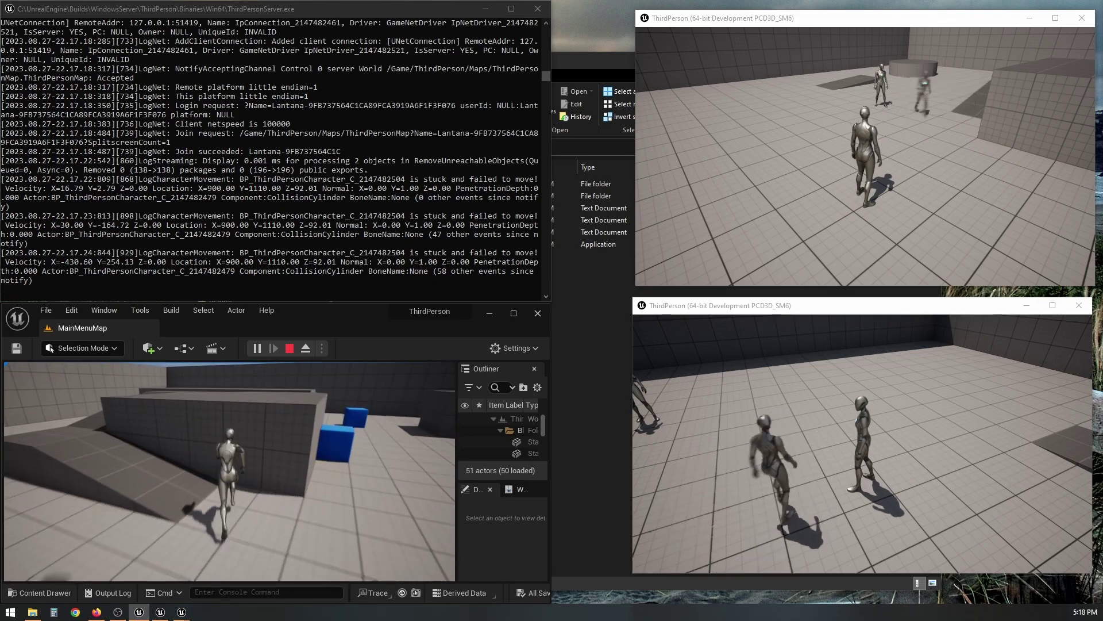
{"action": "key", "text": "w"}
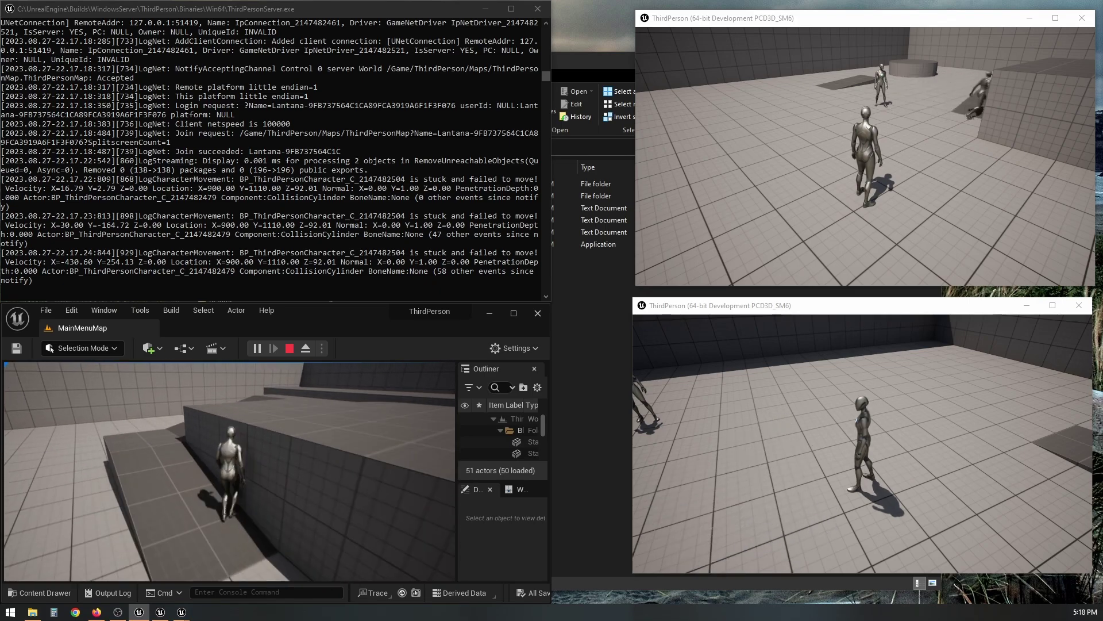
{"action": "key", "text": "w"}
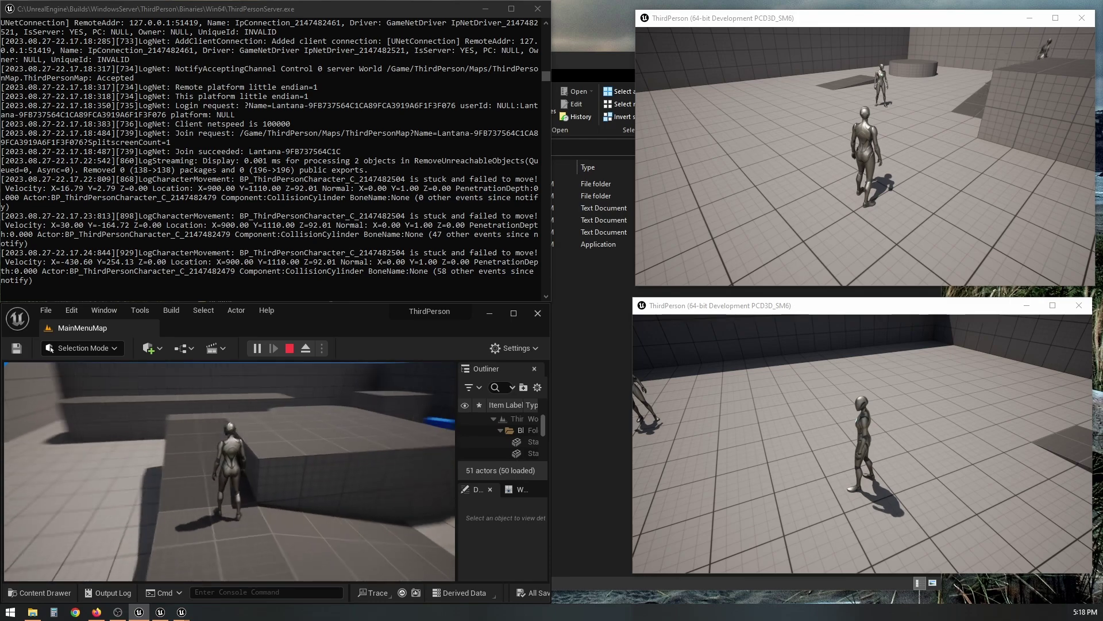
{"action": "key", "text": "w"}
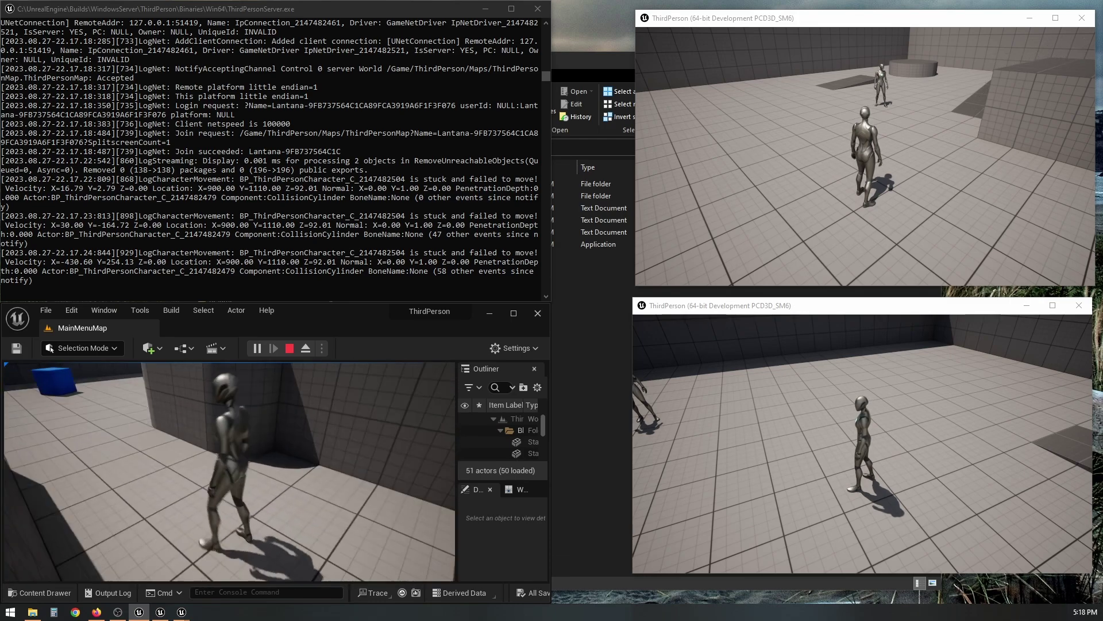
{"action": "key", "text": "w"}
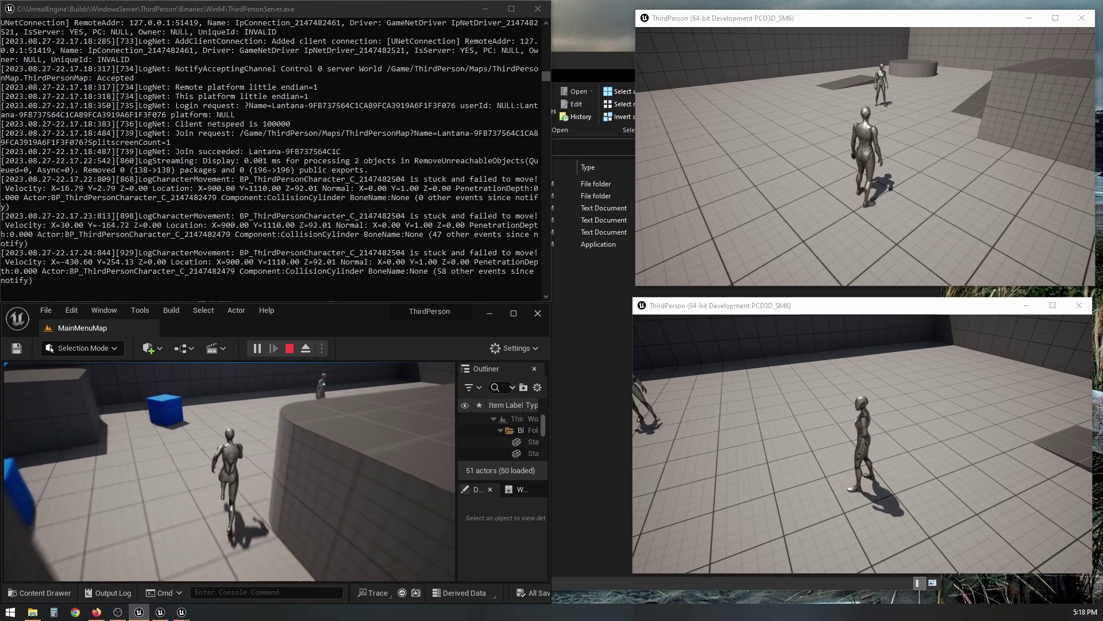
{"action": "key", "text": "w"}
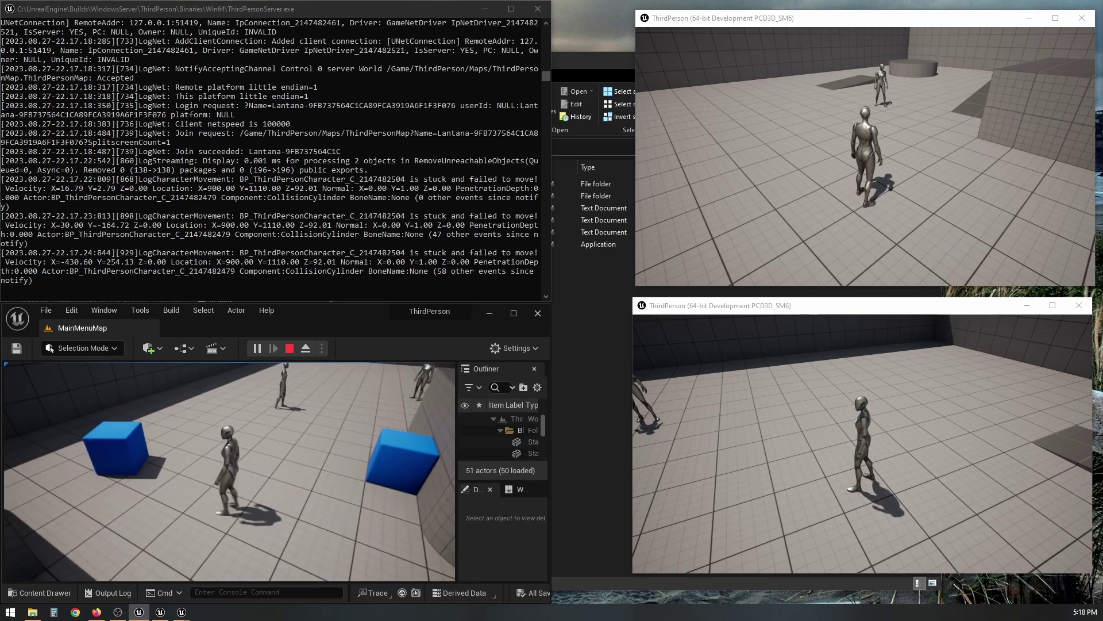
{"action": "key", "text": "w"}
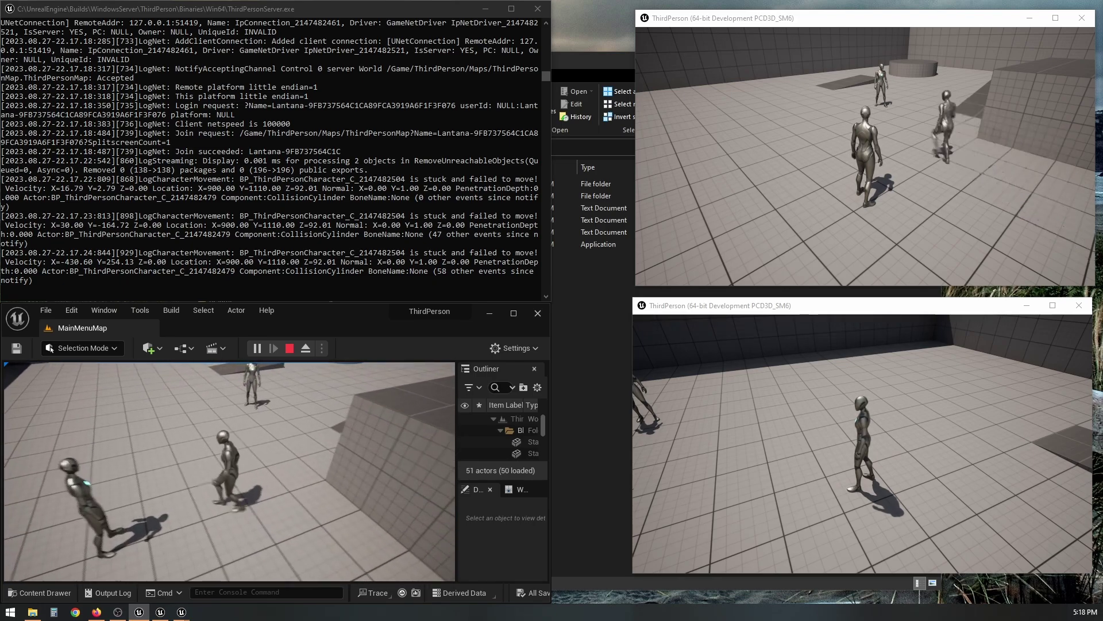